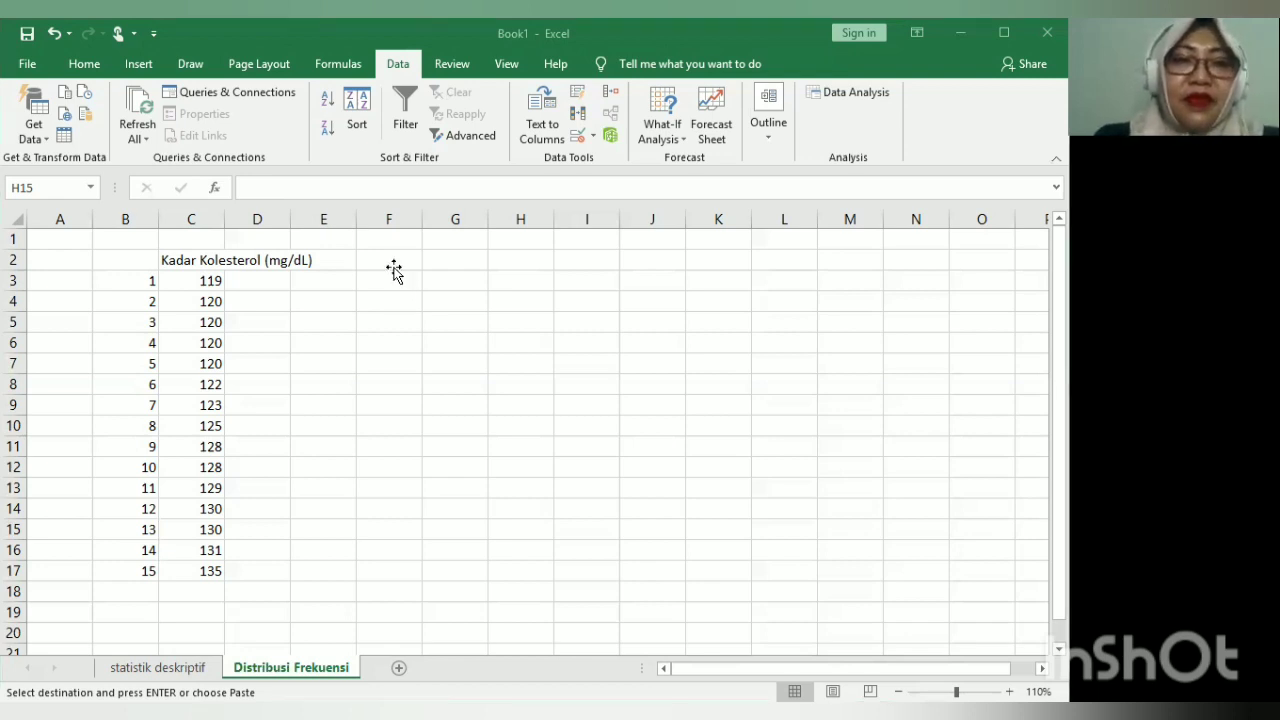
Step: Label the first calculation row with "Langkah 1" in F2 and "Range" in G2
left_click(392, 264)
type("Langkah 1")
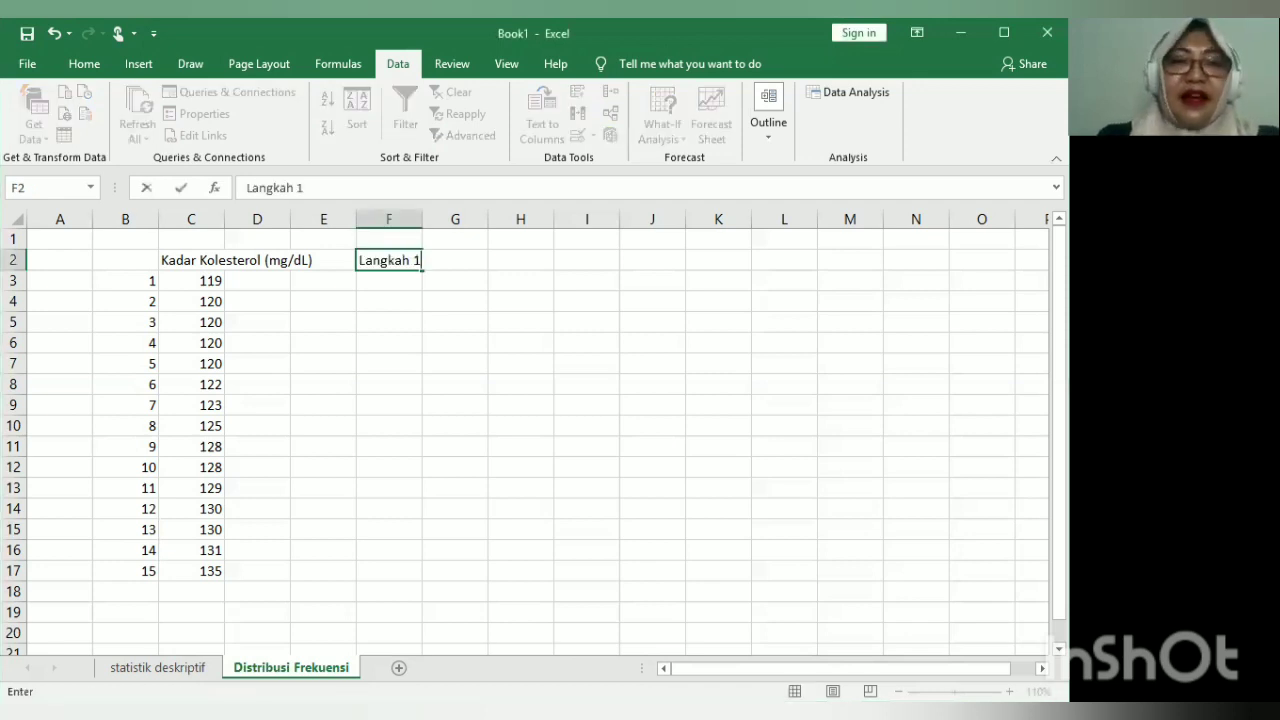
key("Tab")
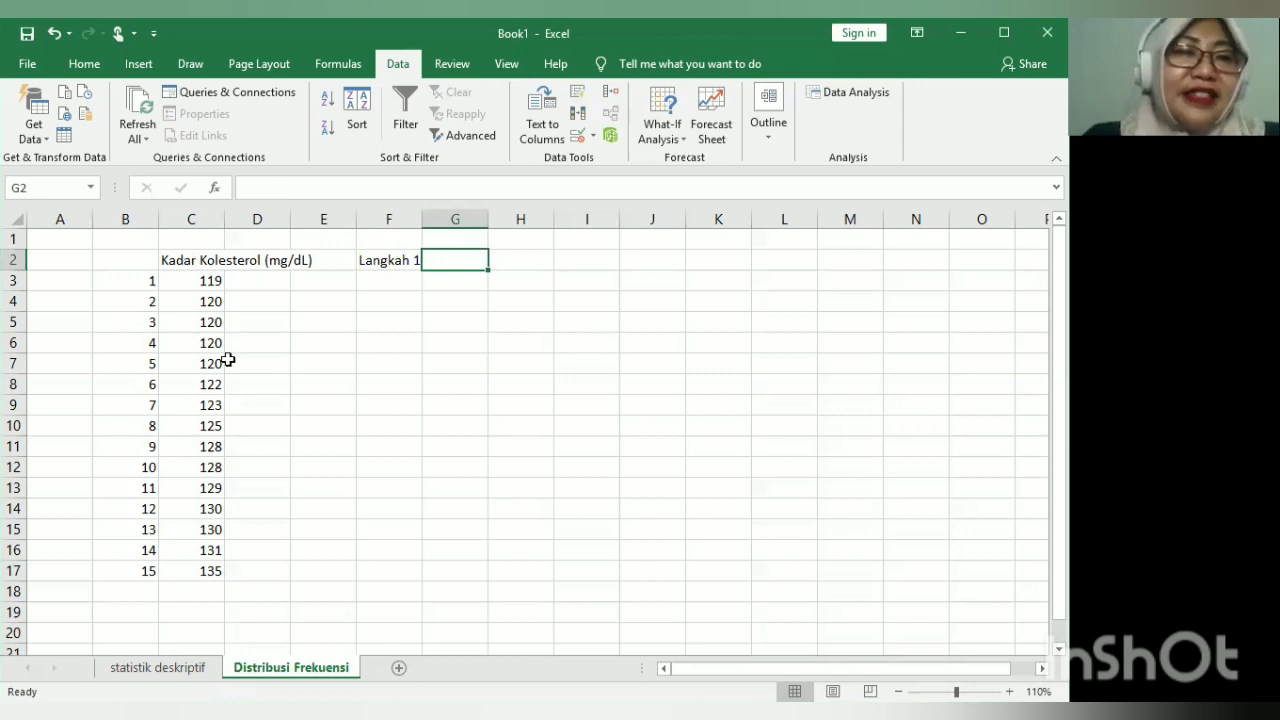
left_click(192, 261)
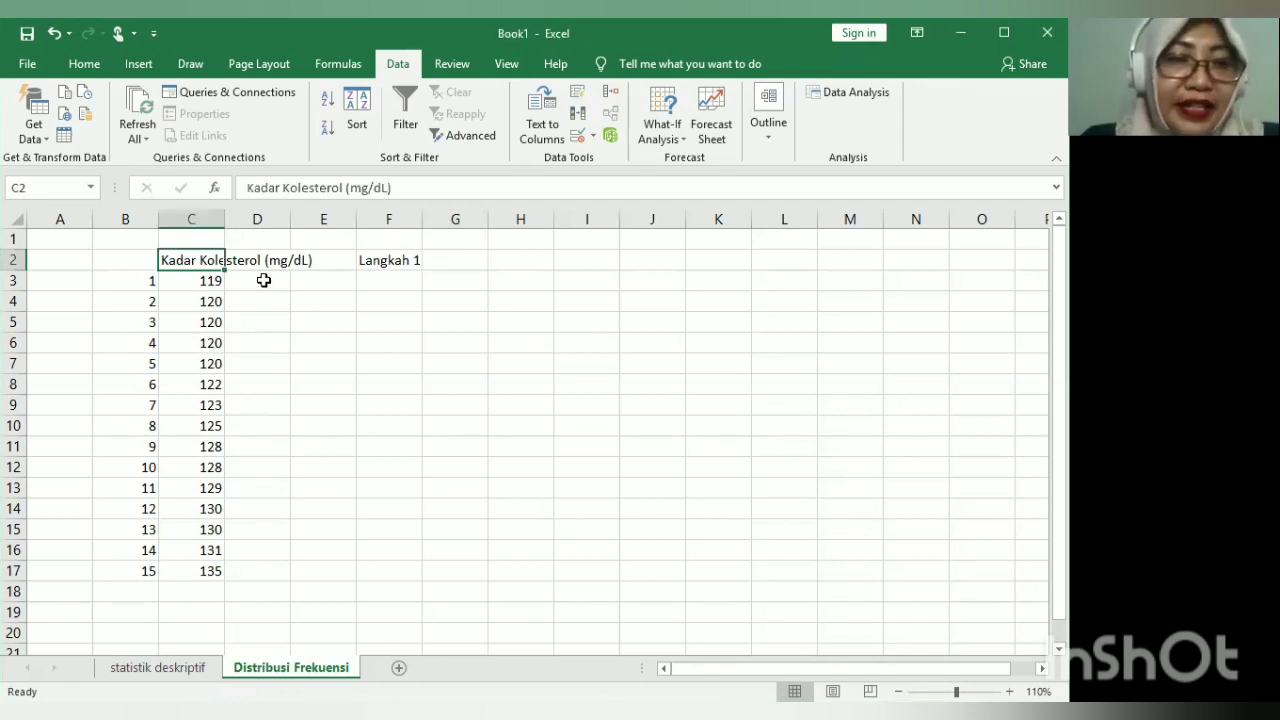
left_click(209, 280)
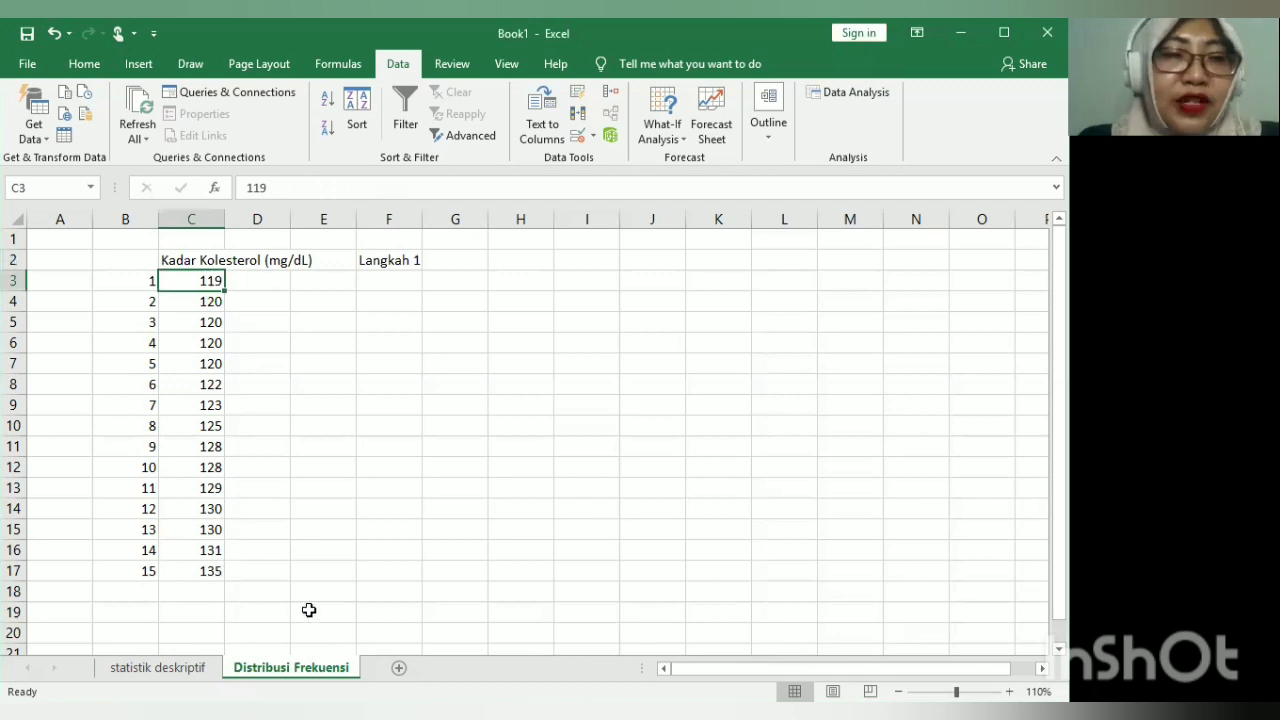
key("ctrl+Down")
left_click(450, 259)
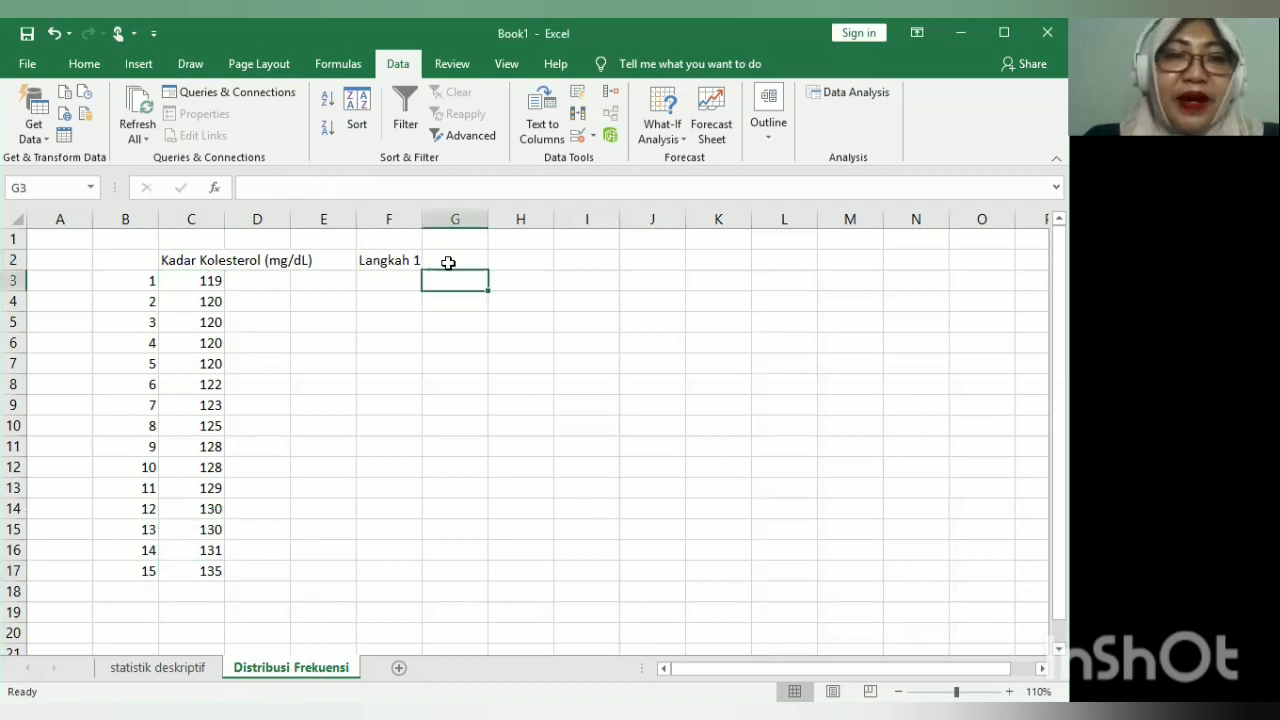
type("R")
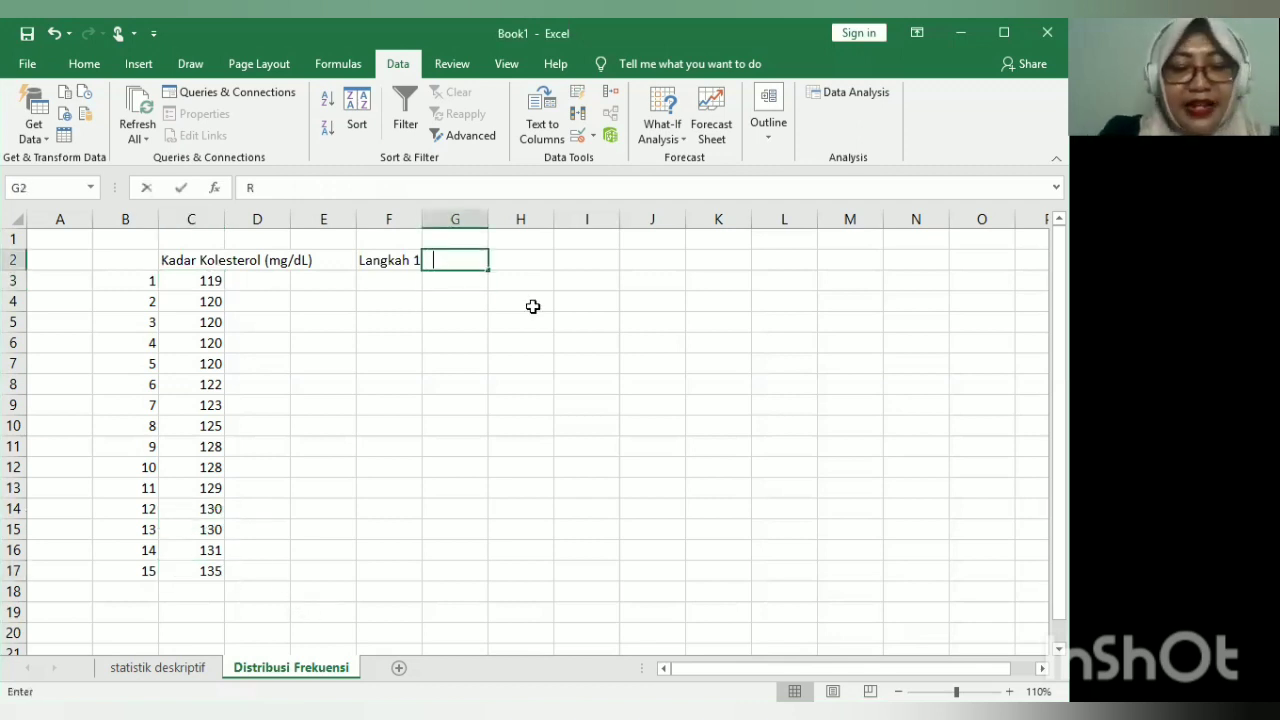
type("ange")
key("Tab")
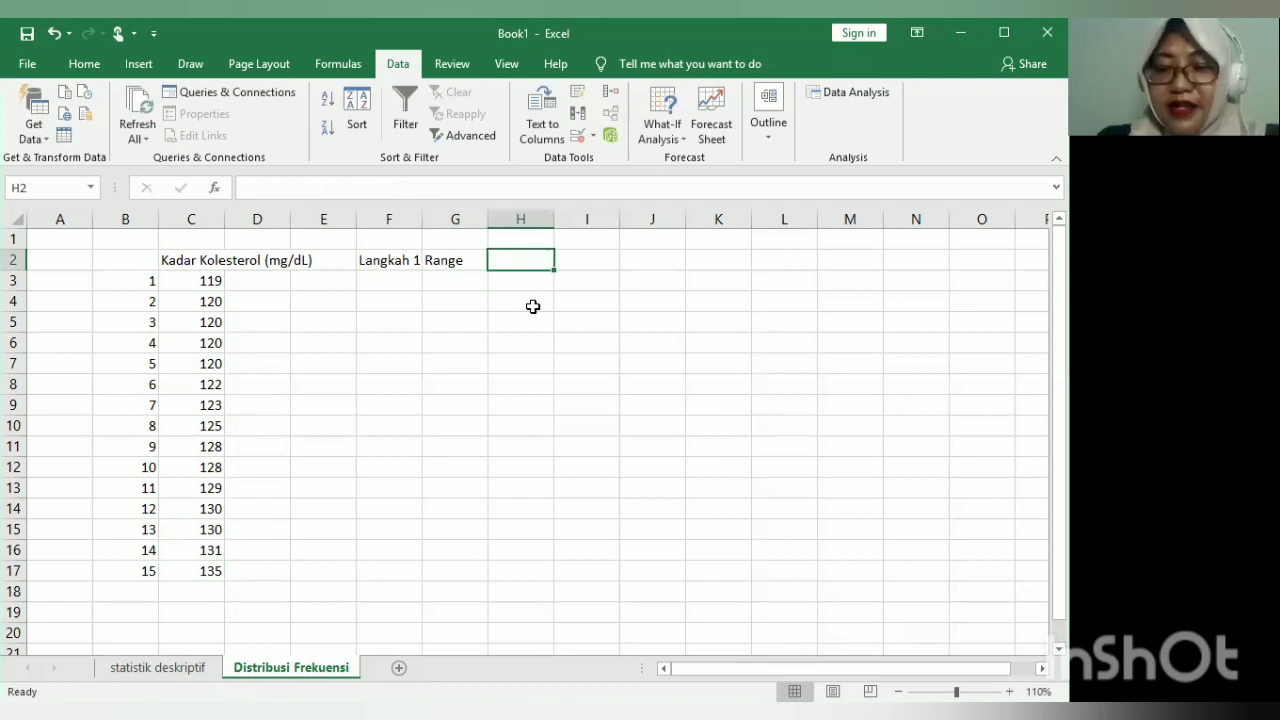
Step: Calculate the range in H2 by subtracting the lowest cholesterol value from the highest with =C17-C3
type("=")
left_click(191, 570)
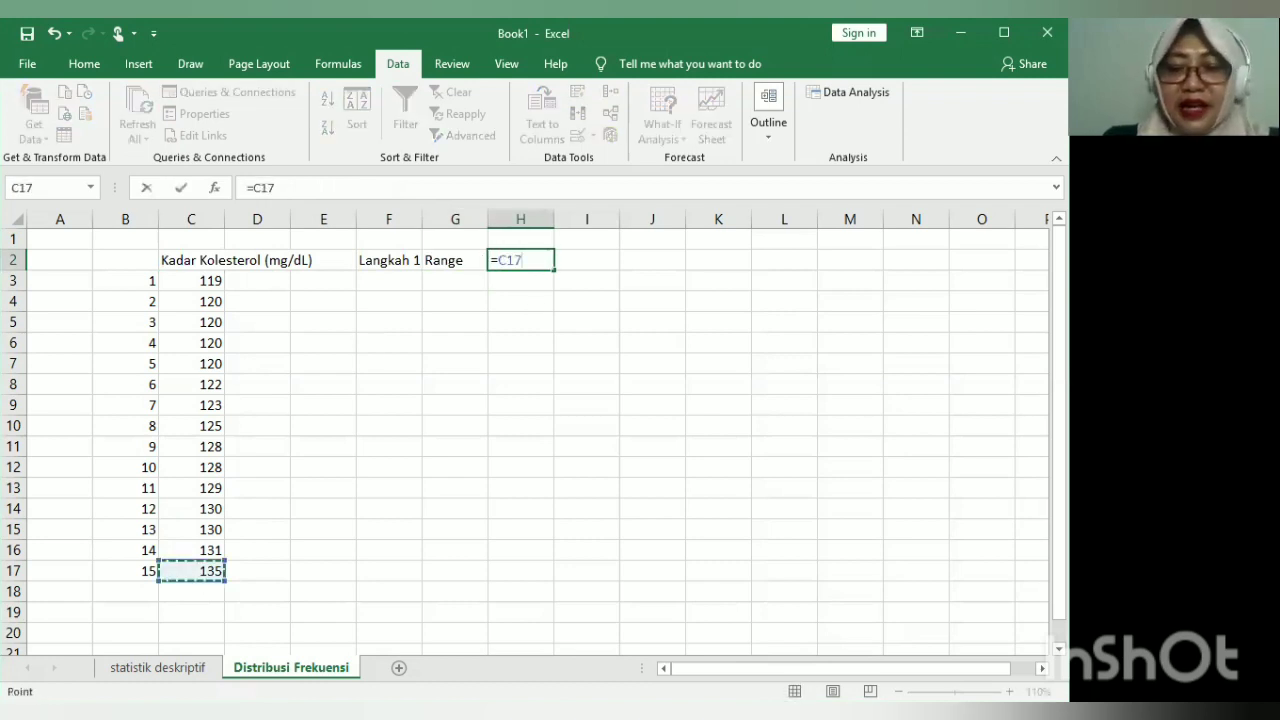
type("-")
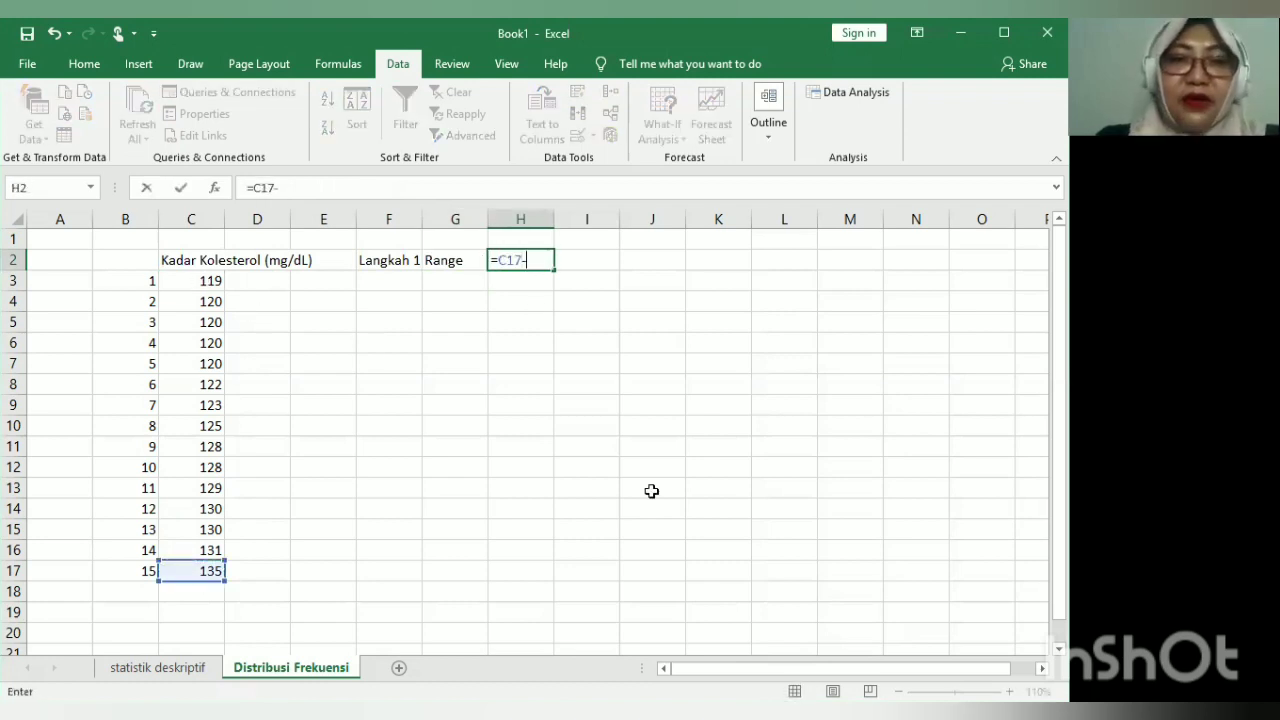
key("Left")
key("Left")
key("Left")
key("Left")
key("Left")
key("Down")
key("Return")
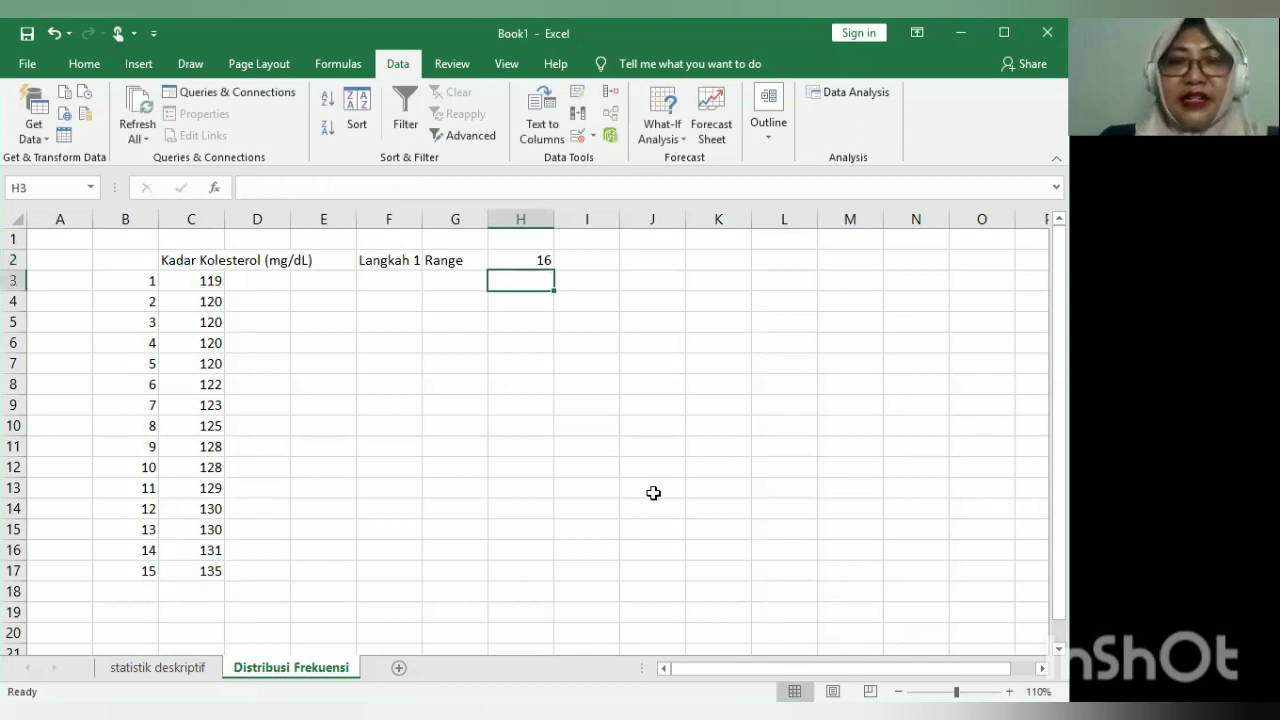
Step: Label the second calculation row with "Langkah 2" in F3 and "Kelas" in G3
left_click(404, 280)
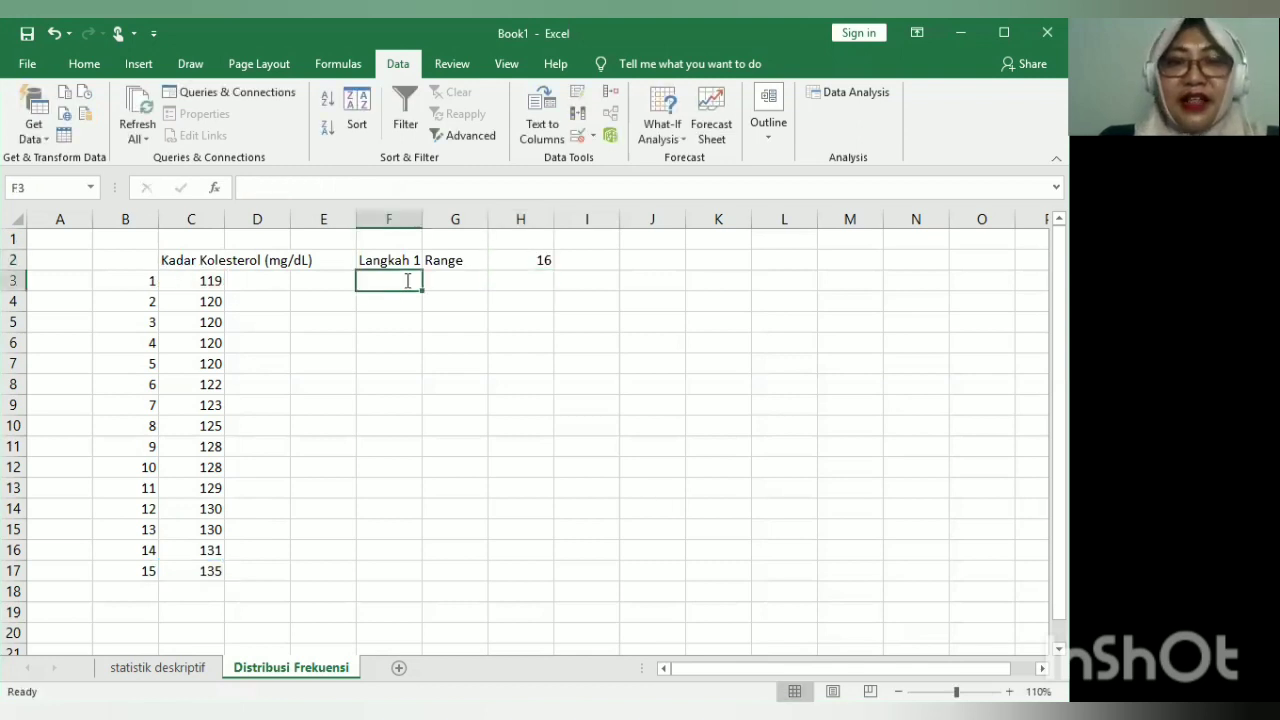
type("Langkah 2")
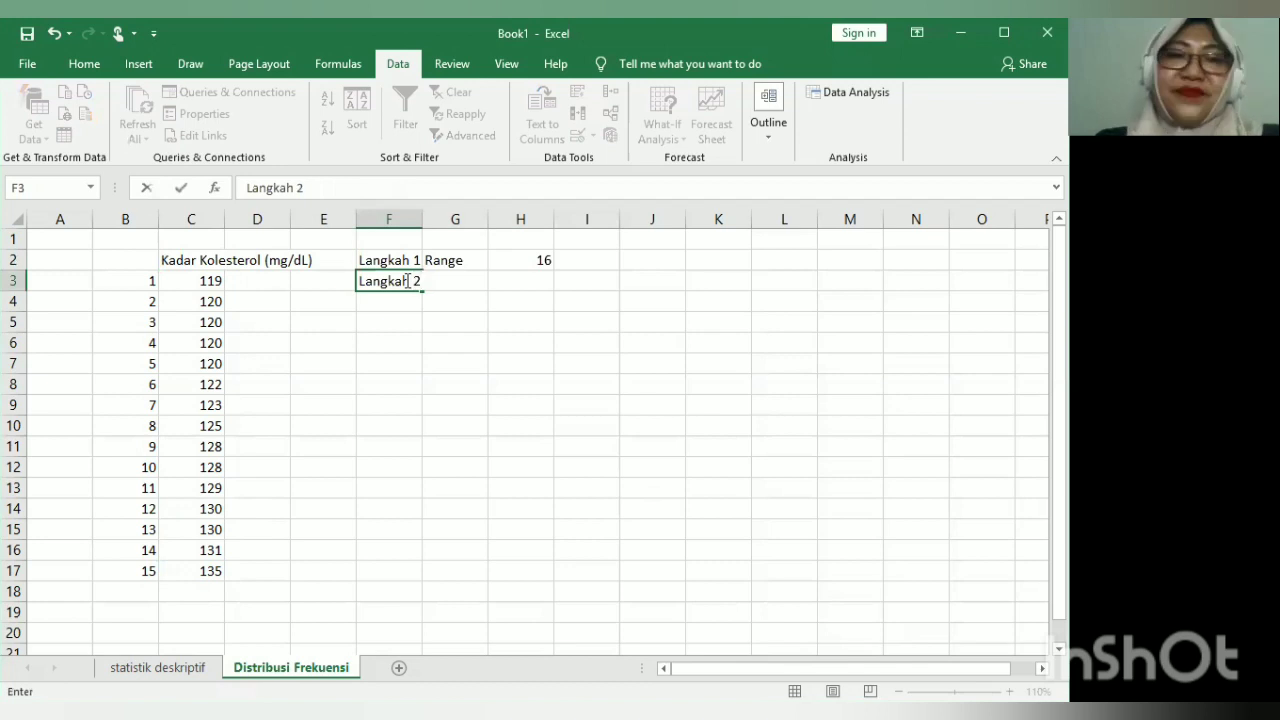
key("Tab")
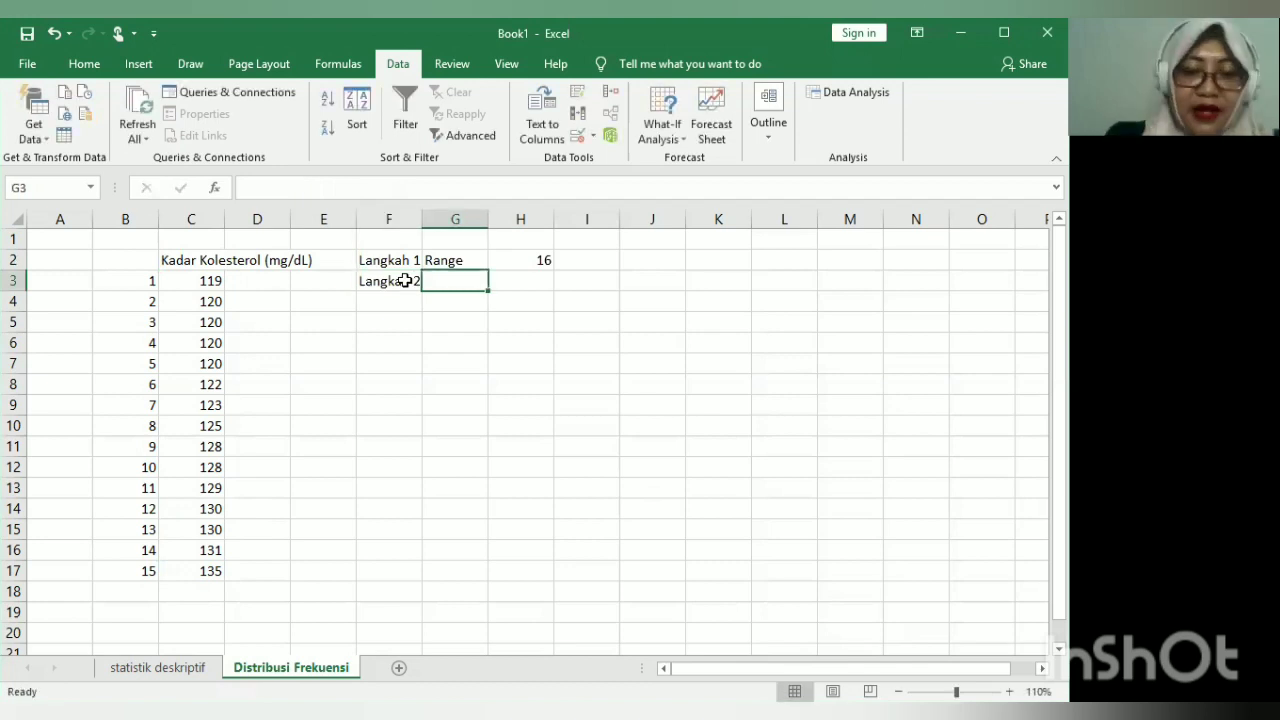
type("Kelas")
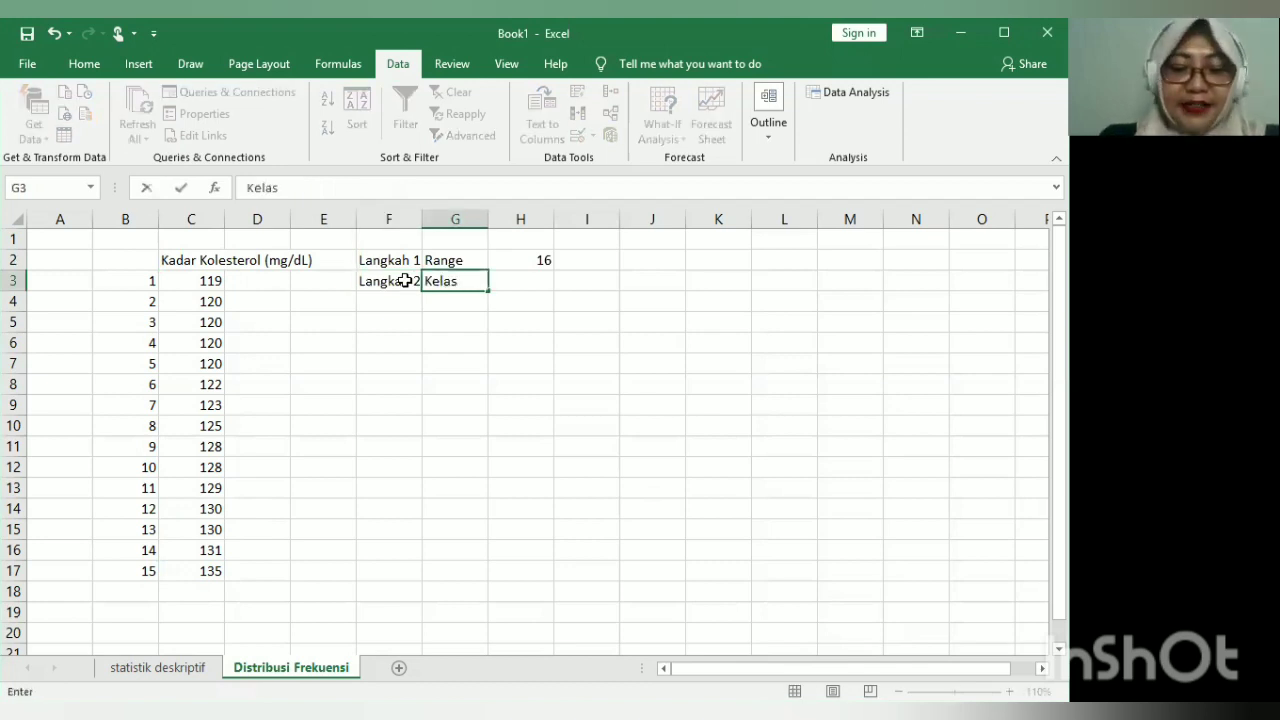
key("Tab")
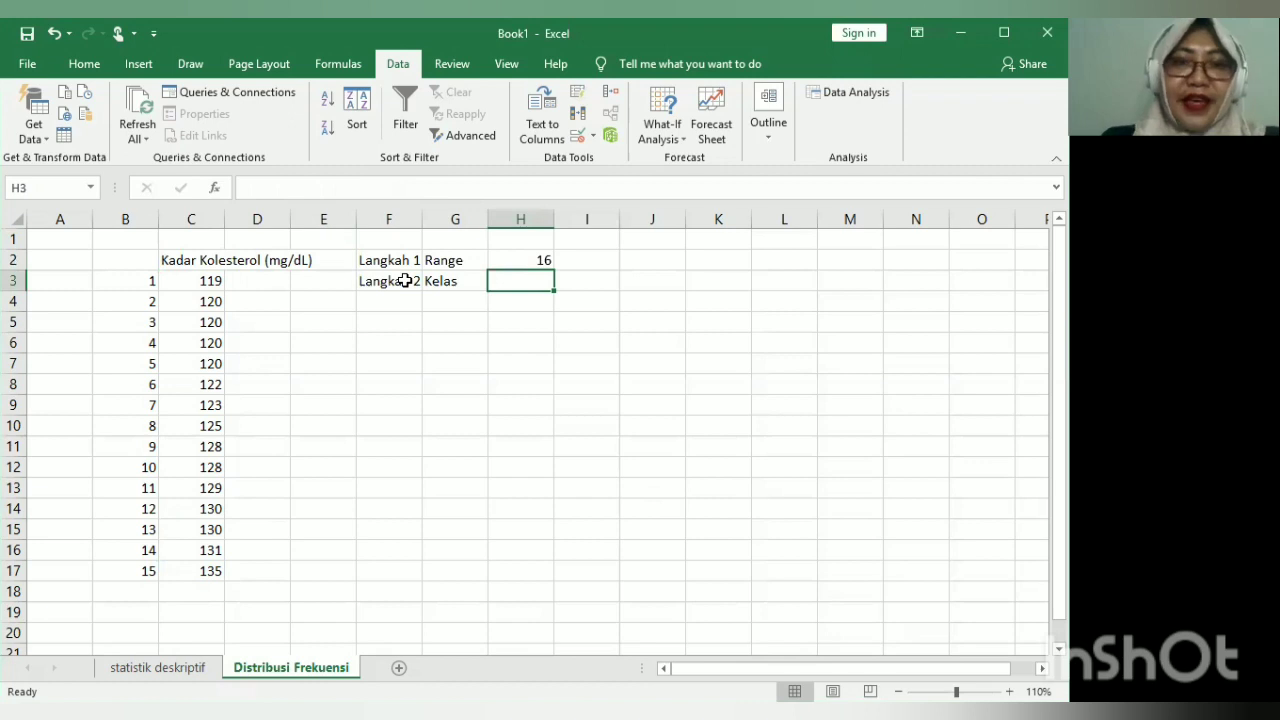
Step: Calculate the number of classes in H3 with the formula =1+(3,3*LOG(15))
type("=1+")
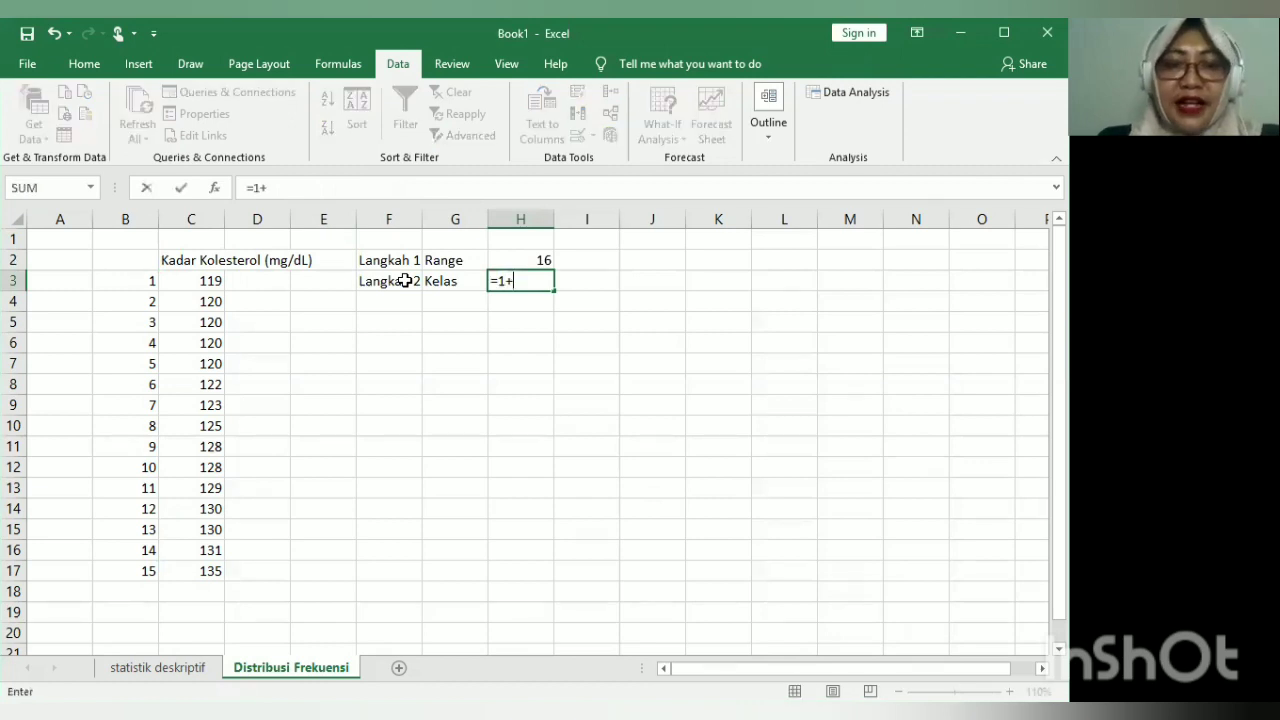
type("(3")
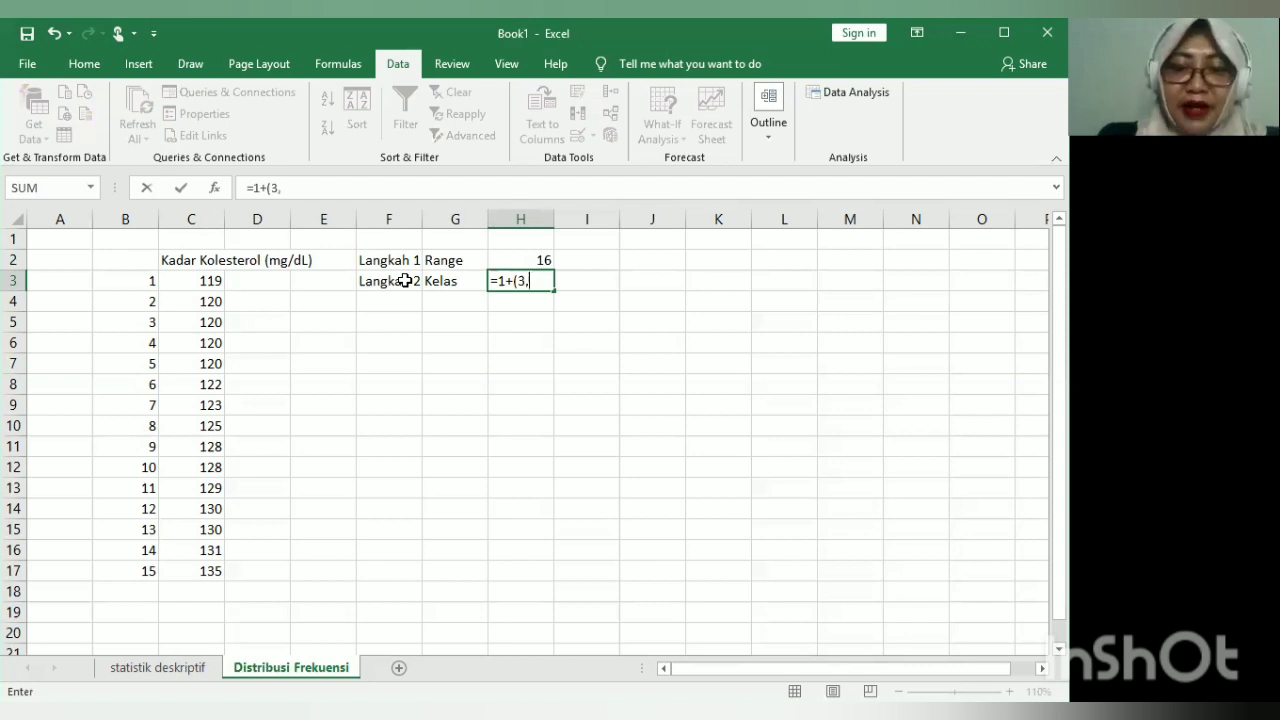
type(",3")
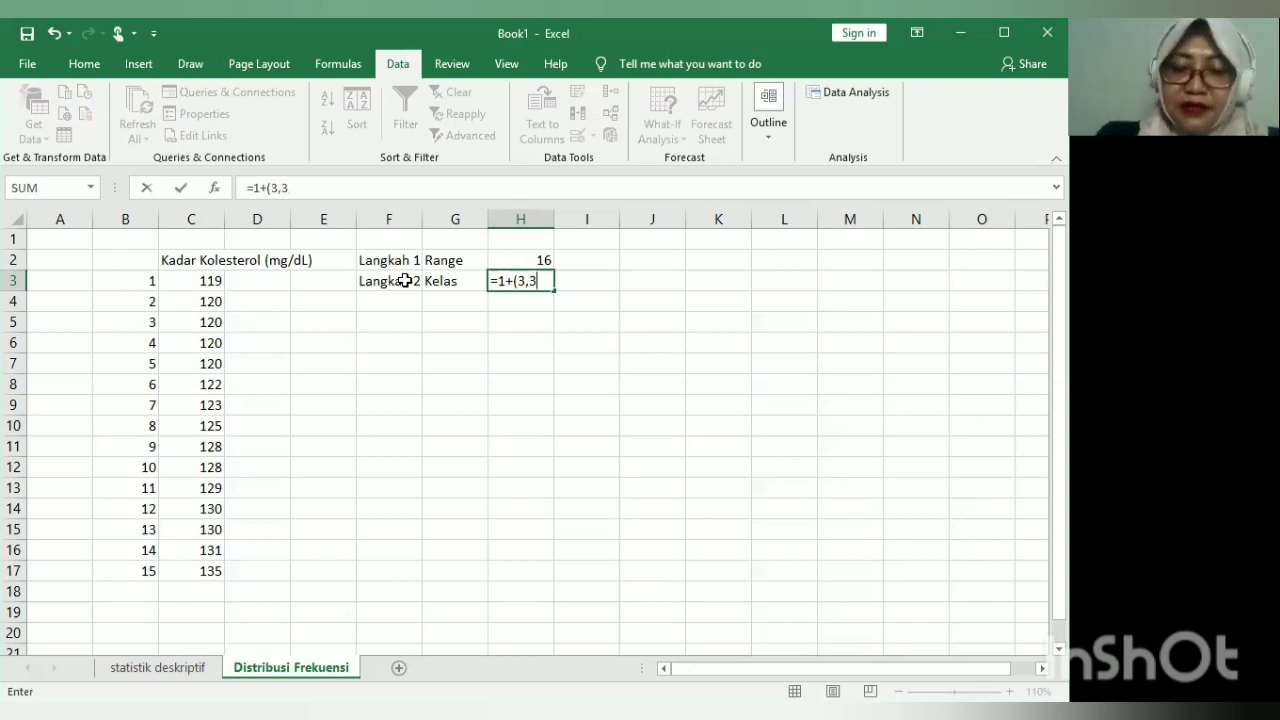
type("*log")
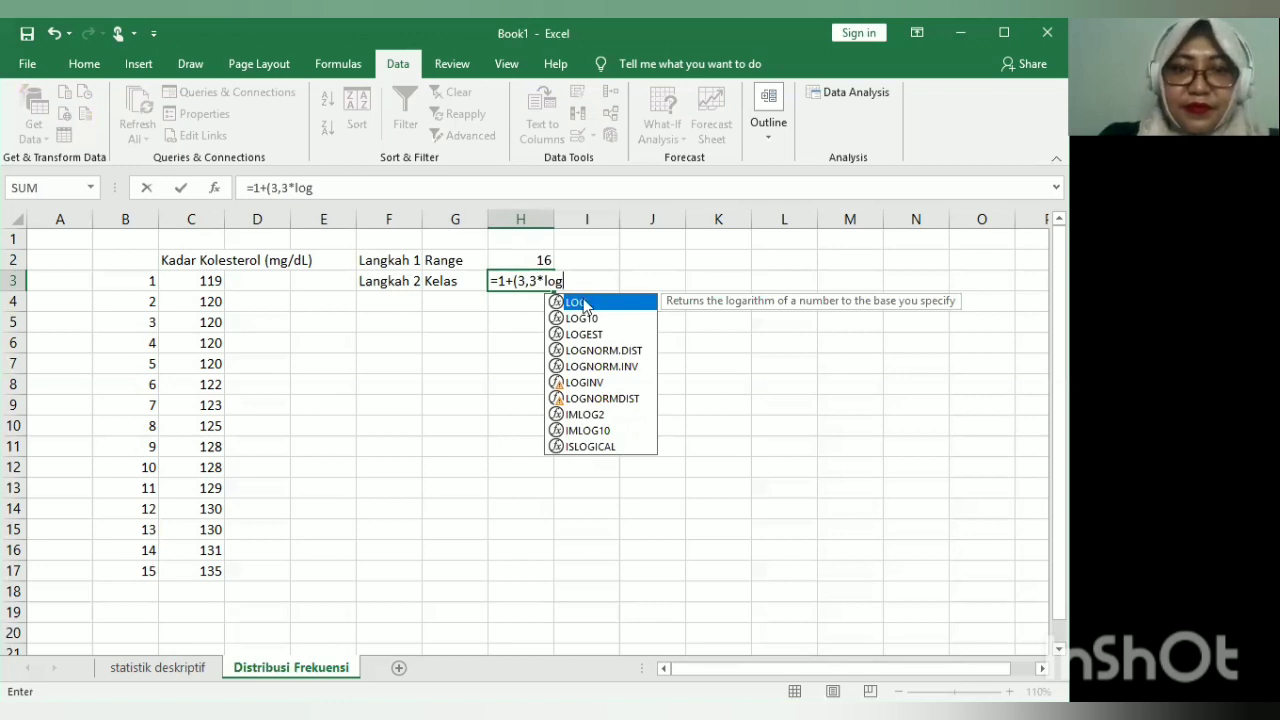
key("Tab")
type("15")
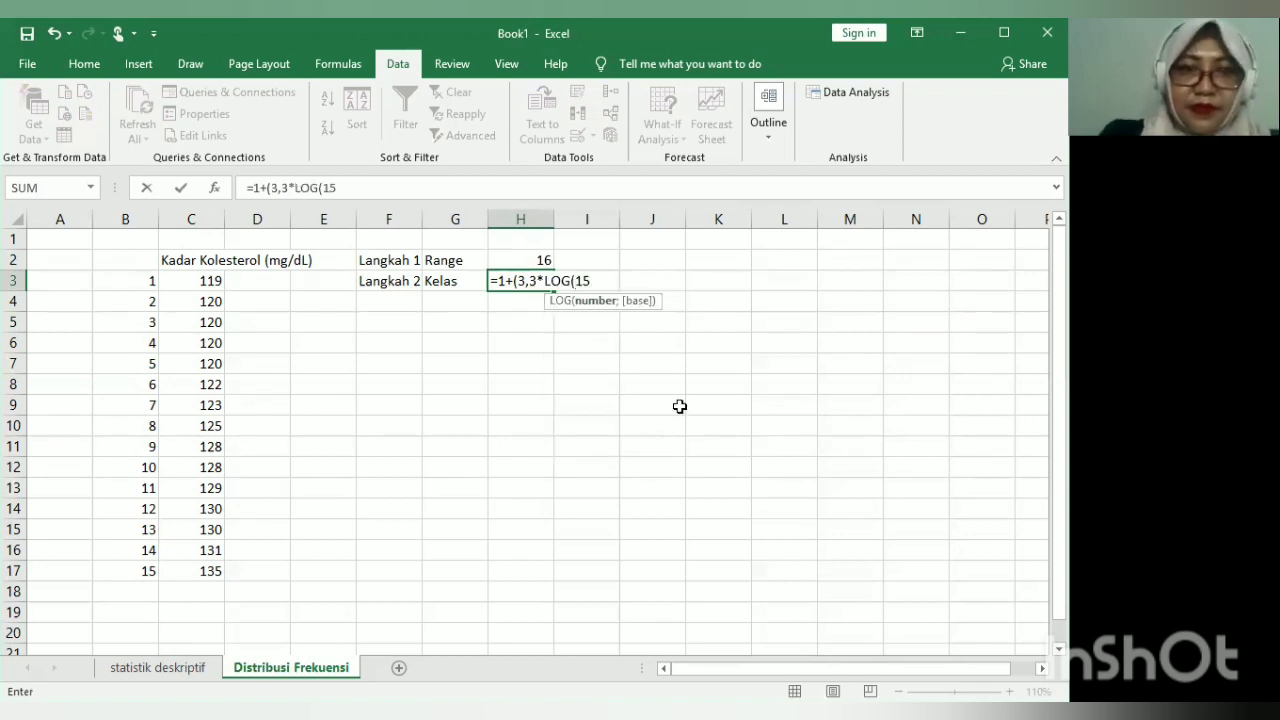
type("))")
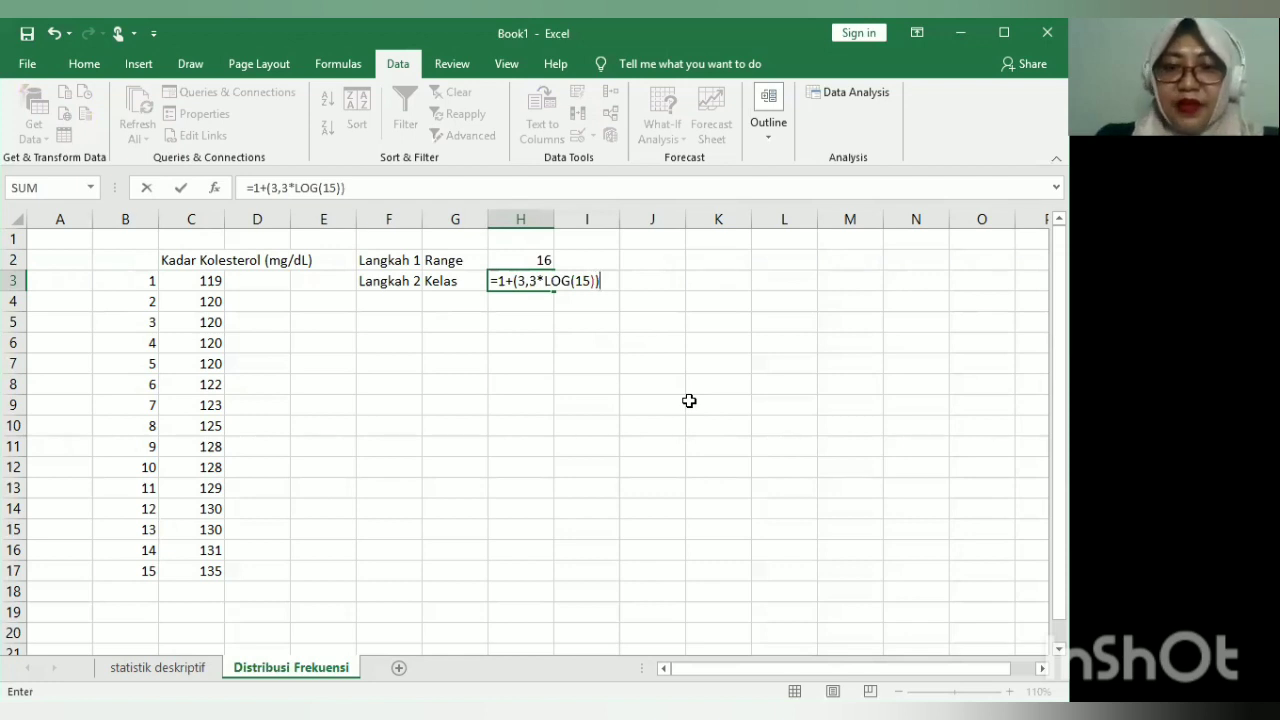
key("Return")
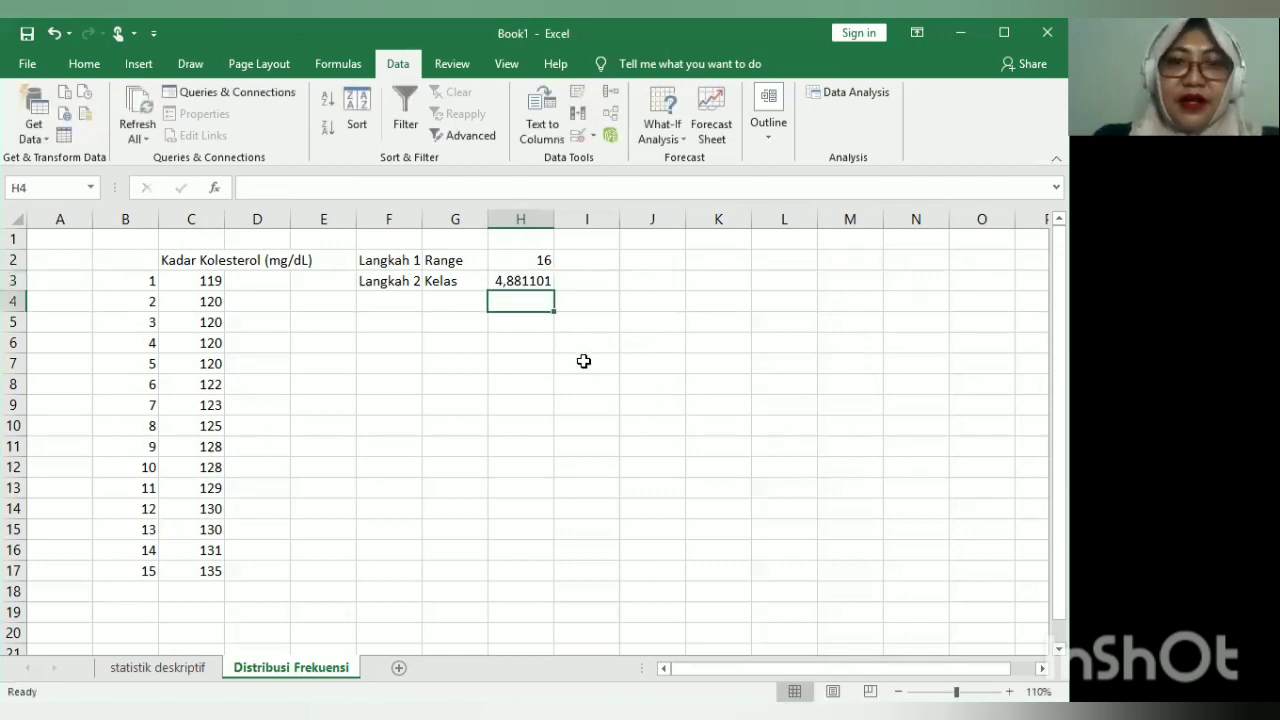
Step: Label the third calculation row with "Langkah 3" in F4 and "Interval" in G4
left_click(369, 302)
type("Lang")
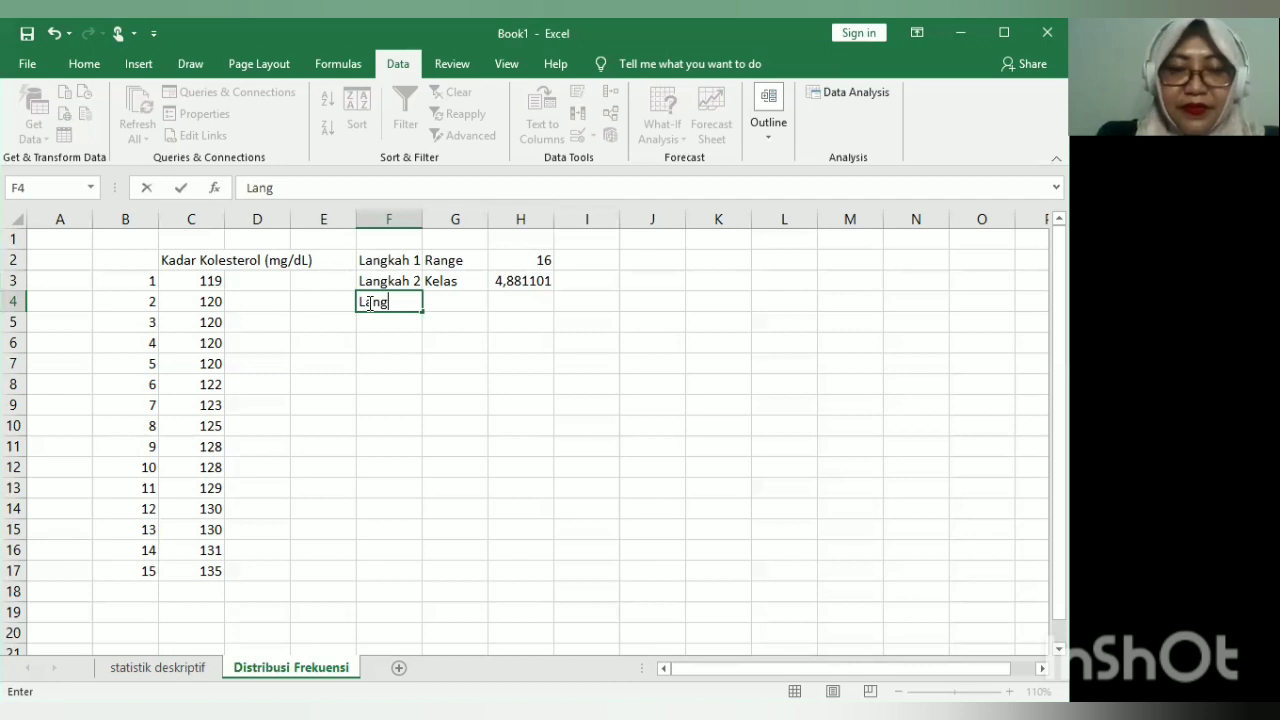
type("kah 3")
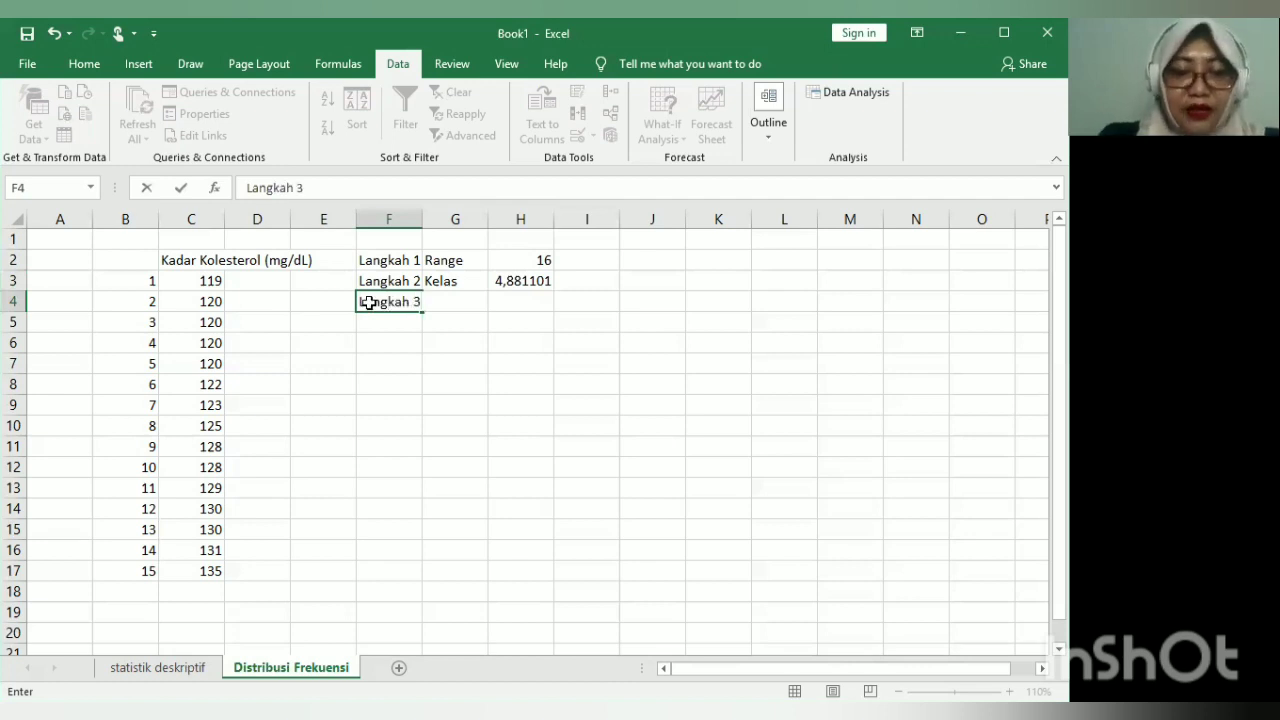
key("Tab")
type("Interval")
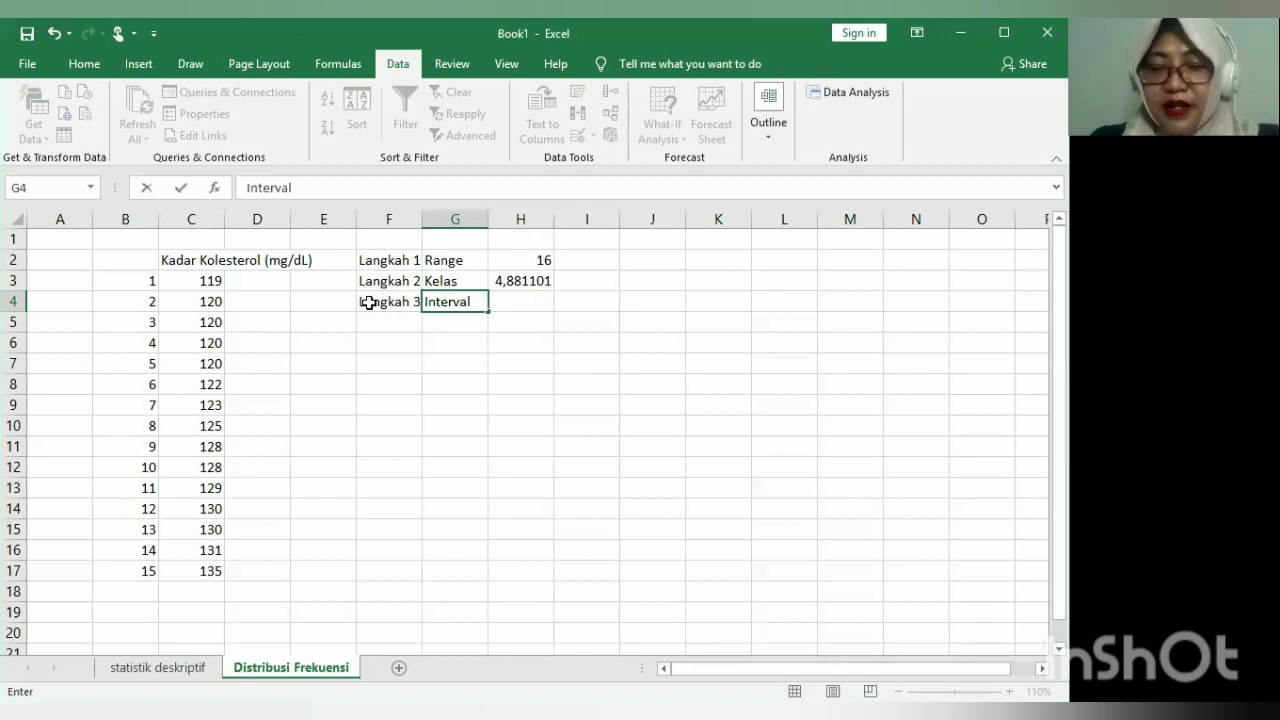
key("Tab")
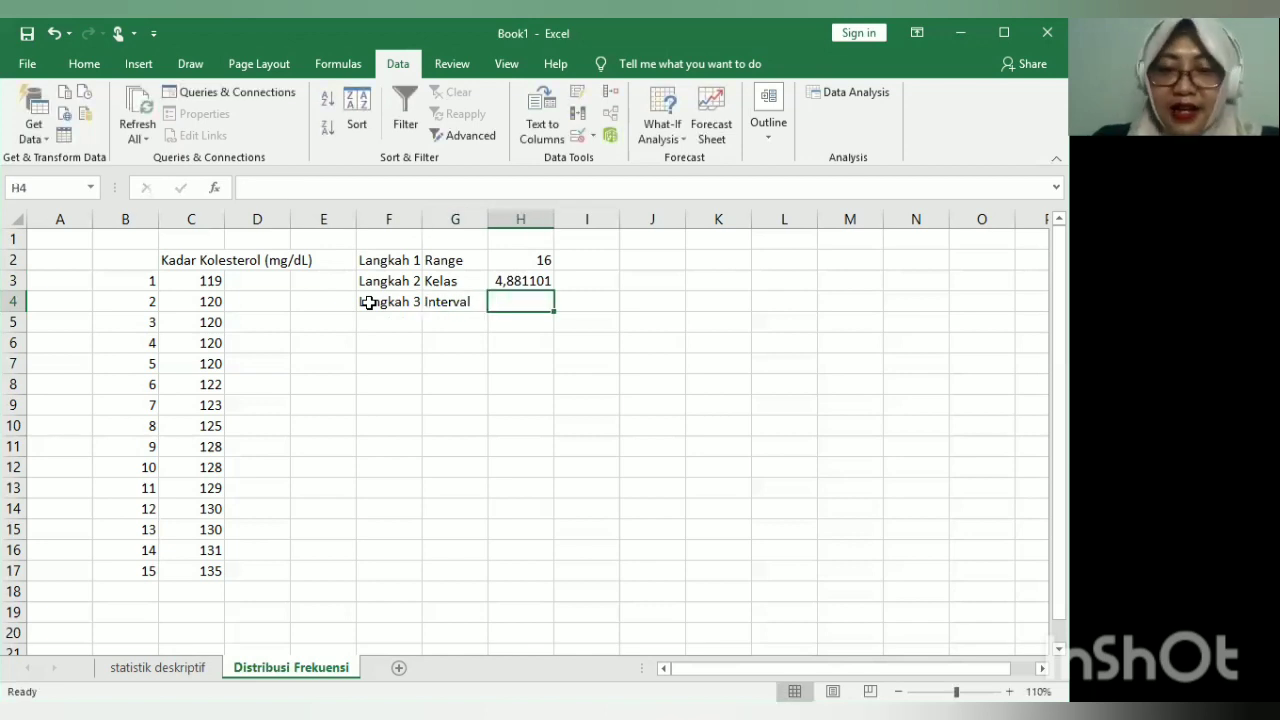
Step: Calculate the class interval in H4 by dividing the range by the number of classes with =H2/H3
type("=")
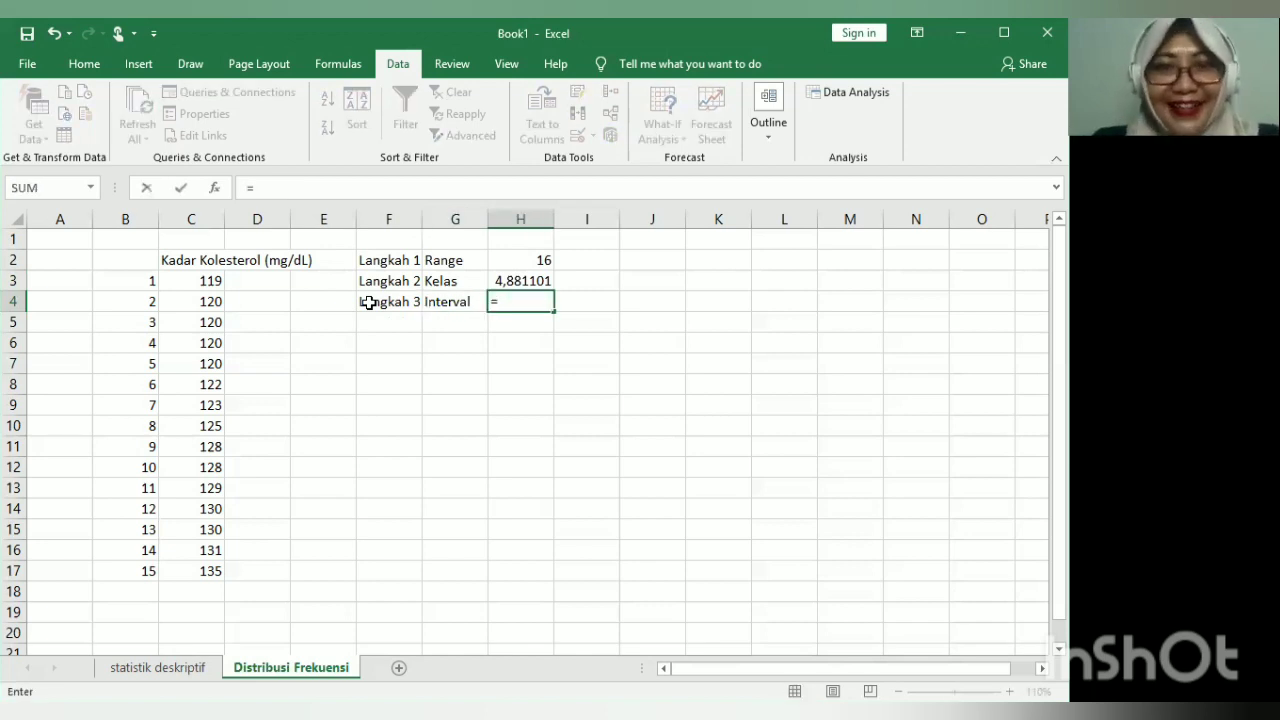
left_click(537, 260)
type("/")
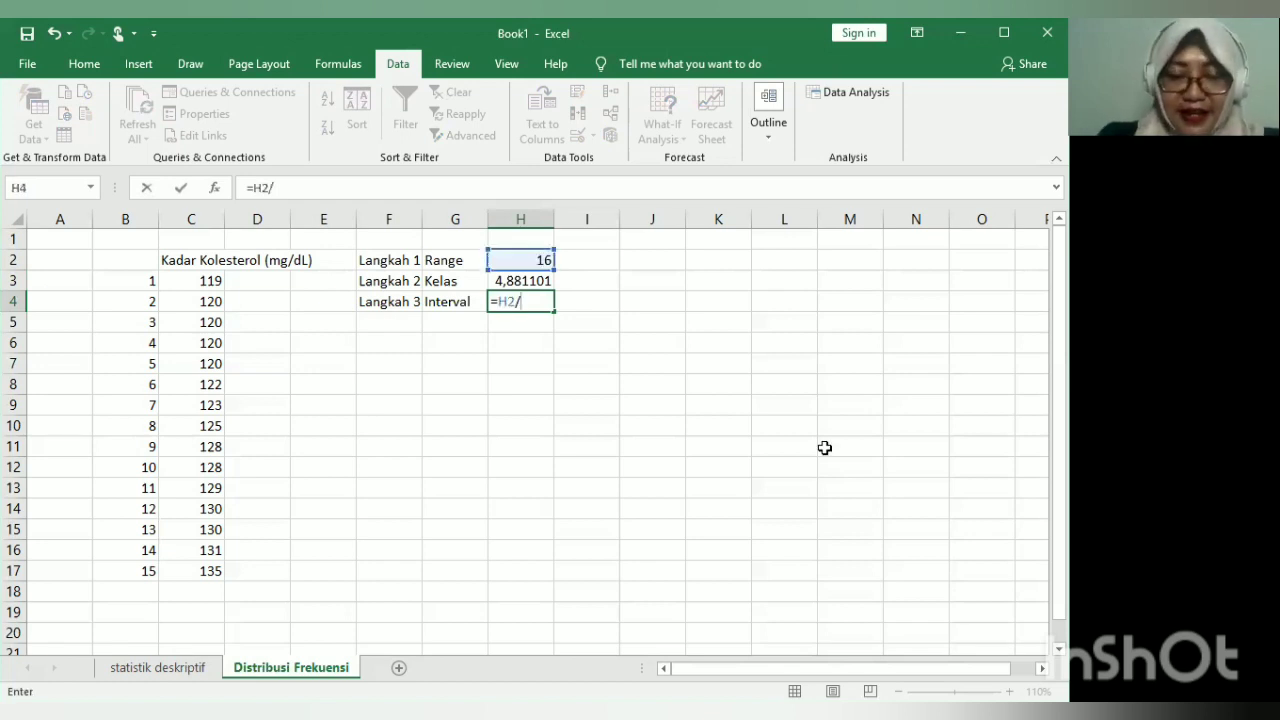
left_click(537, 279)
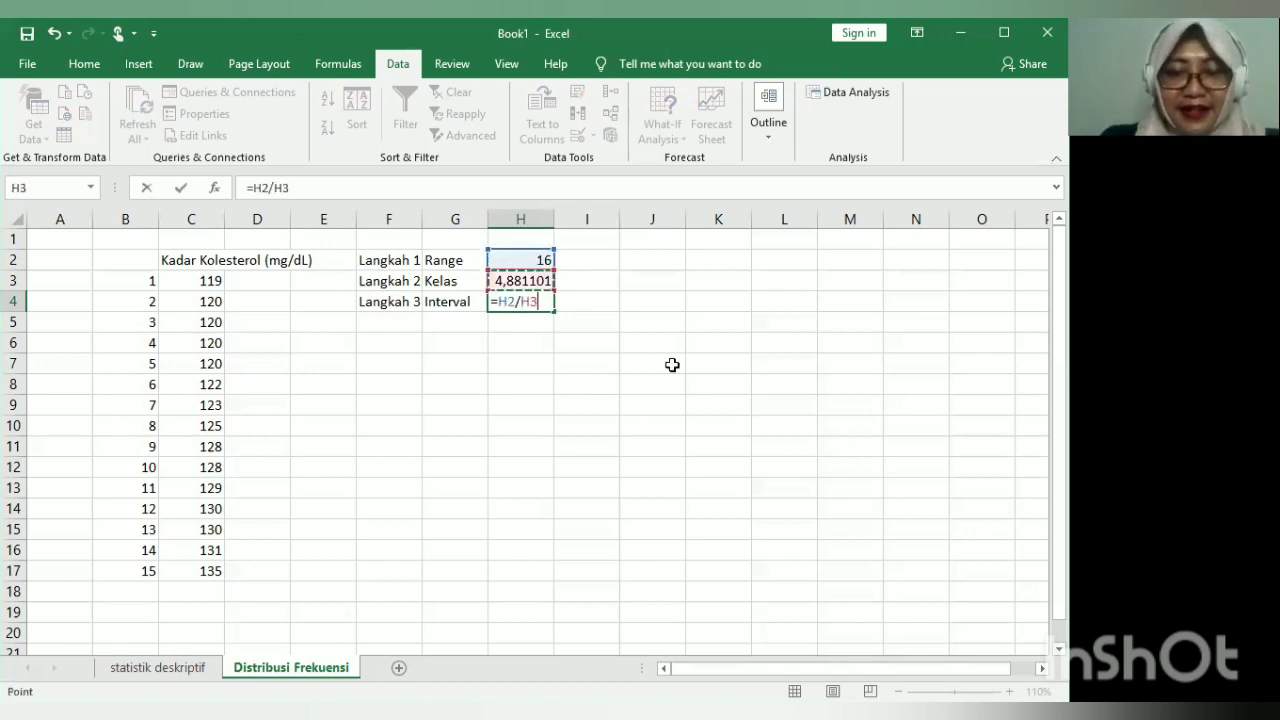
key("Return")
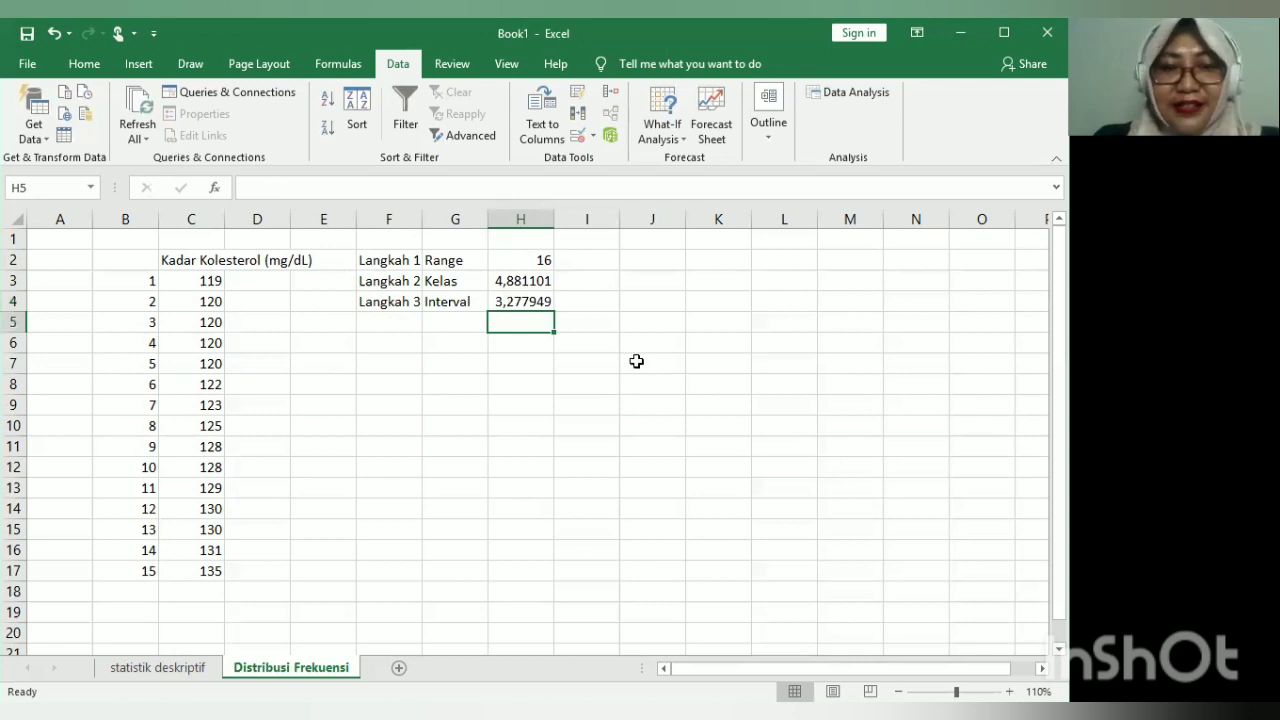
Step: Add the rounding note "dibulatkan menjadi 3" in I4 beside the interval result
left_click(580, 302)
type("dibu")
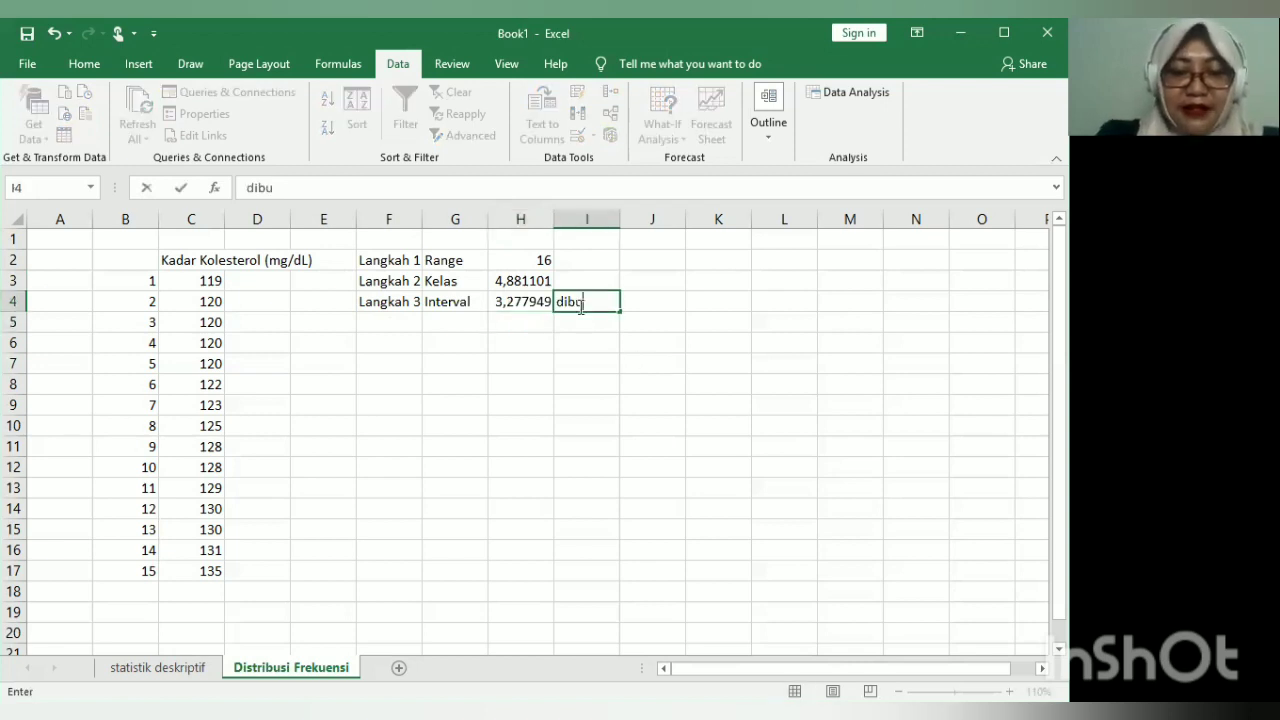
type("latkan ")
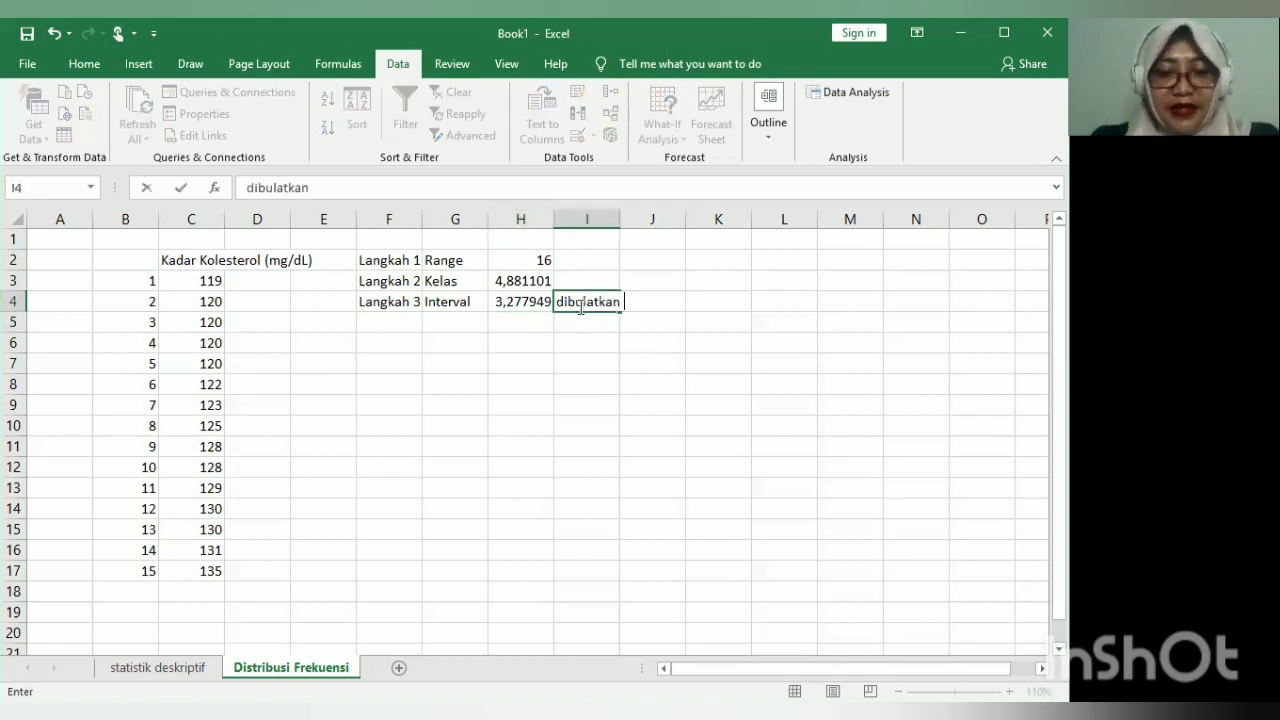
type("menjad")
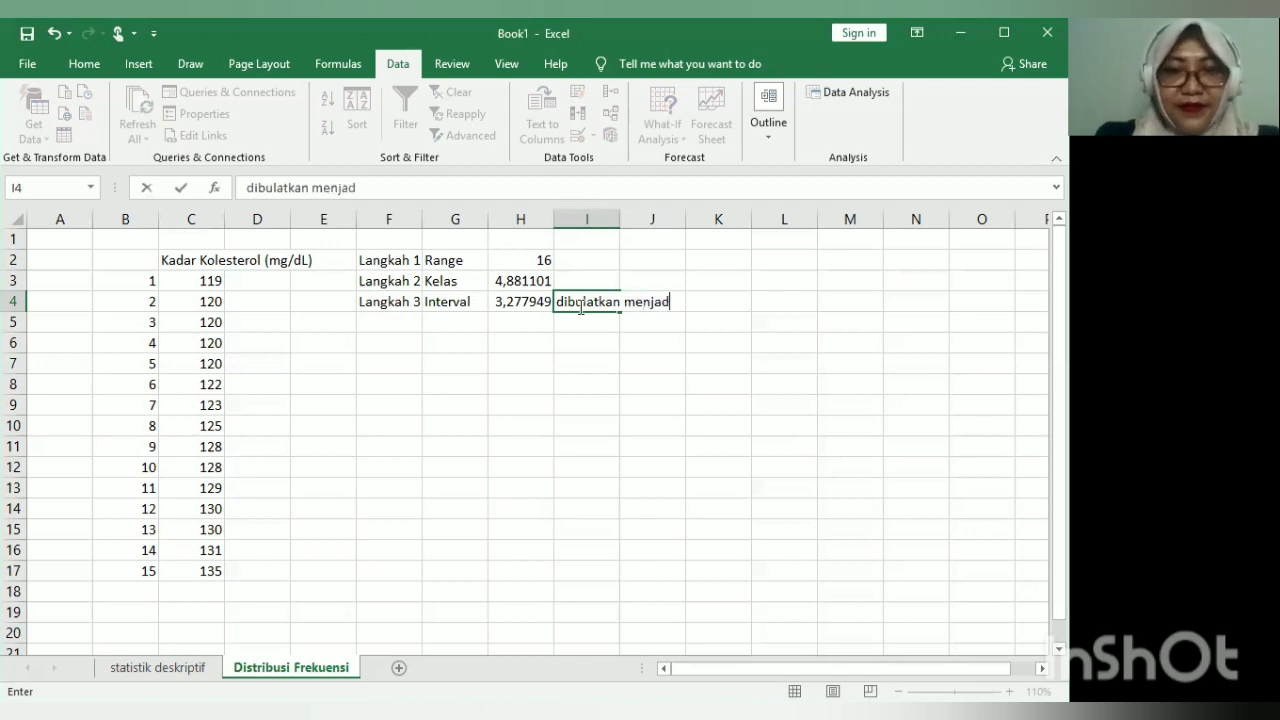
type("i 3")
key("Return")
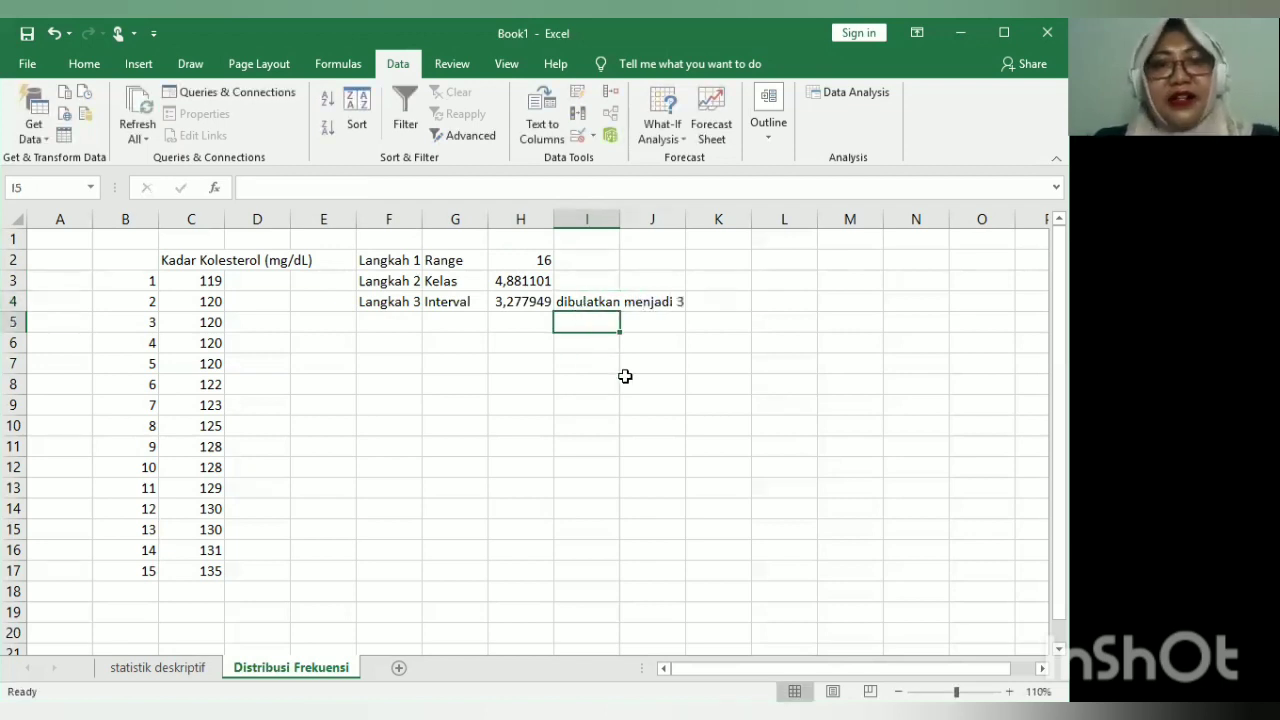
Step: Add the frequency table headings "Distribusi" in F6 and "Frekuensi" in G6
left_click(380, 343)
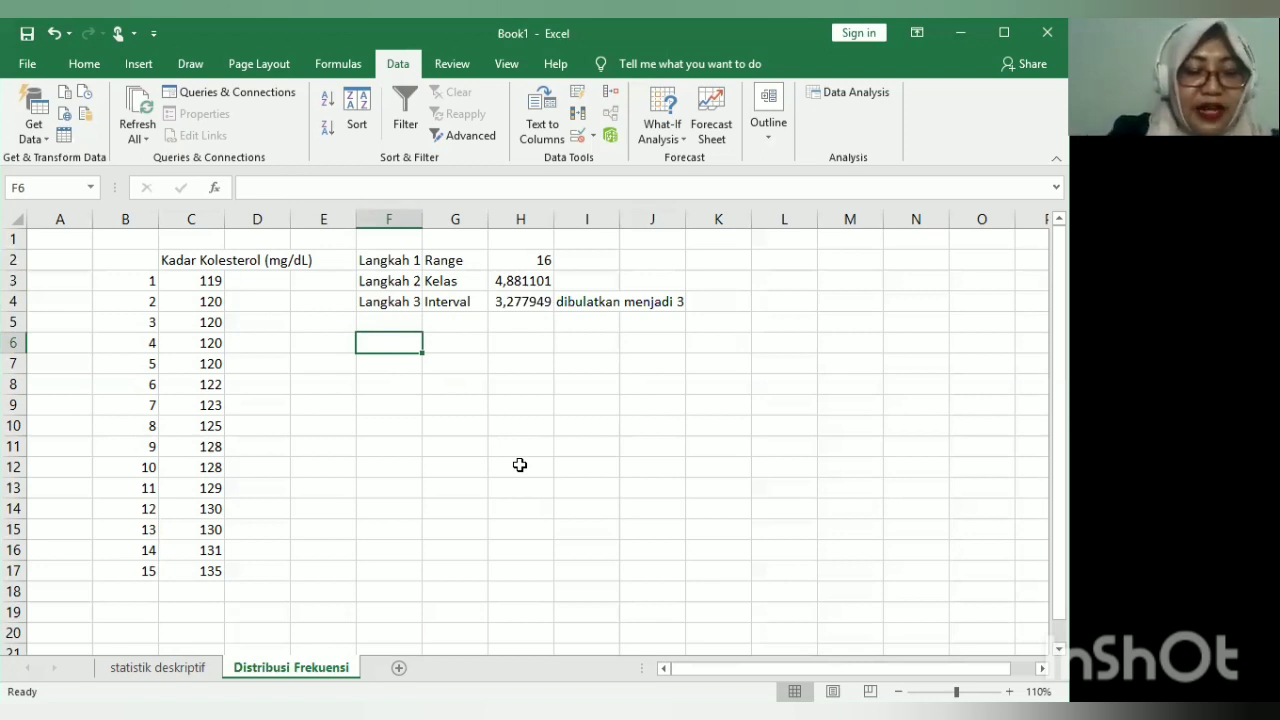
type("Distribusi")
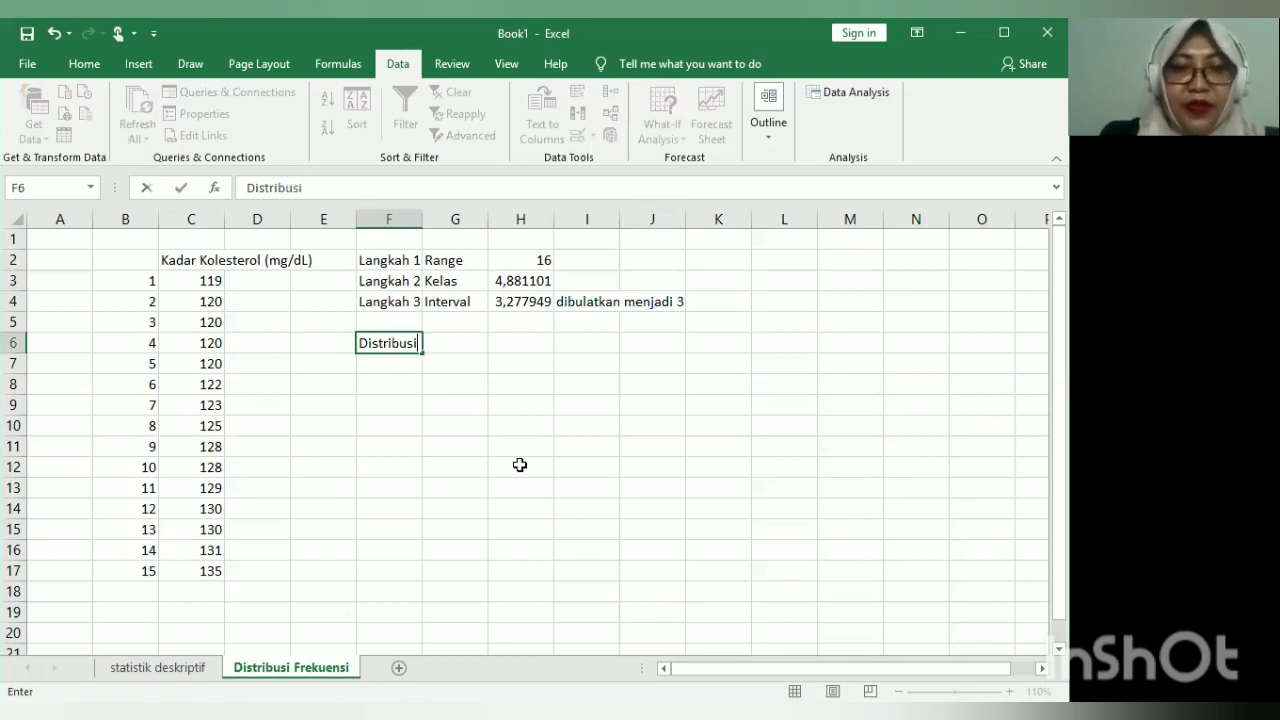
key("Tab")
type("Fre")
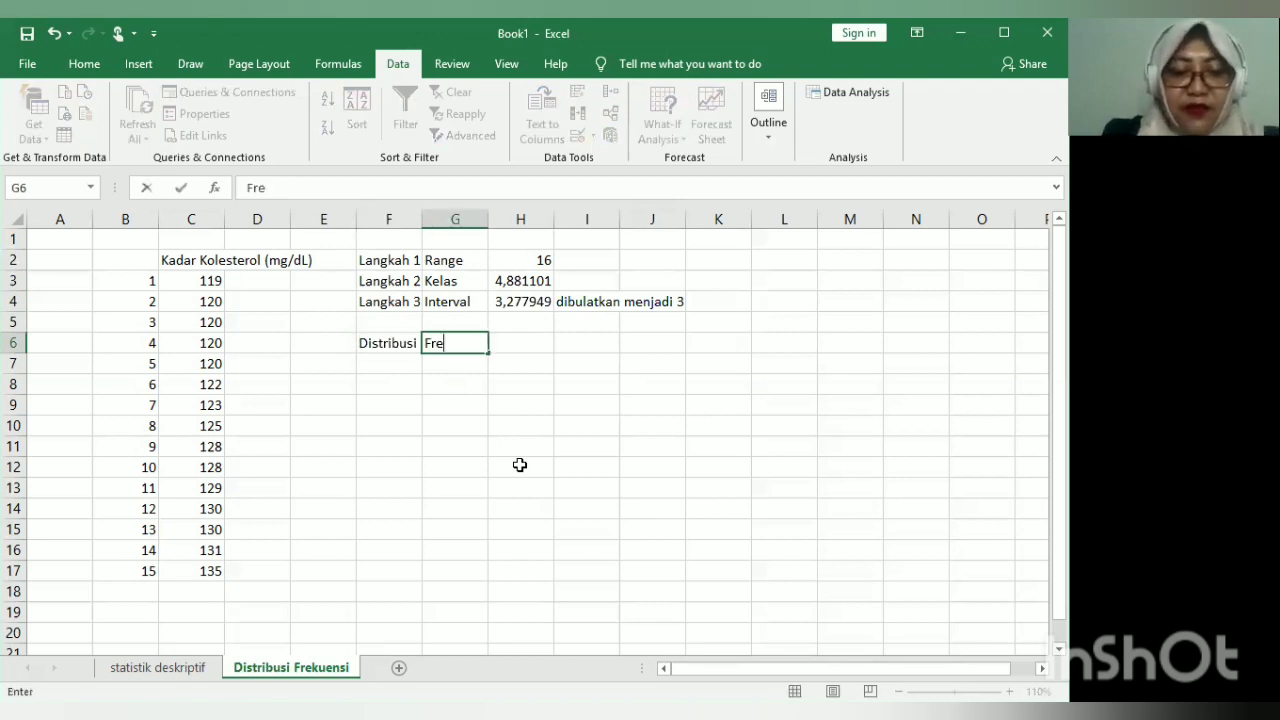
type("kuensi")
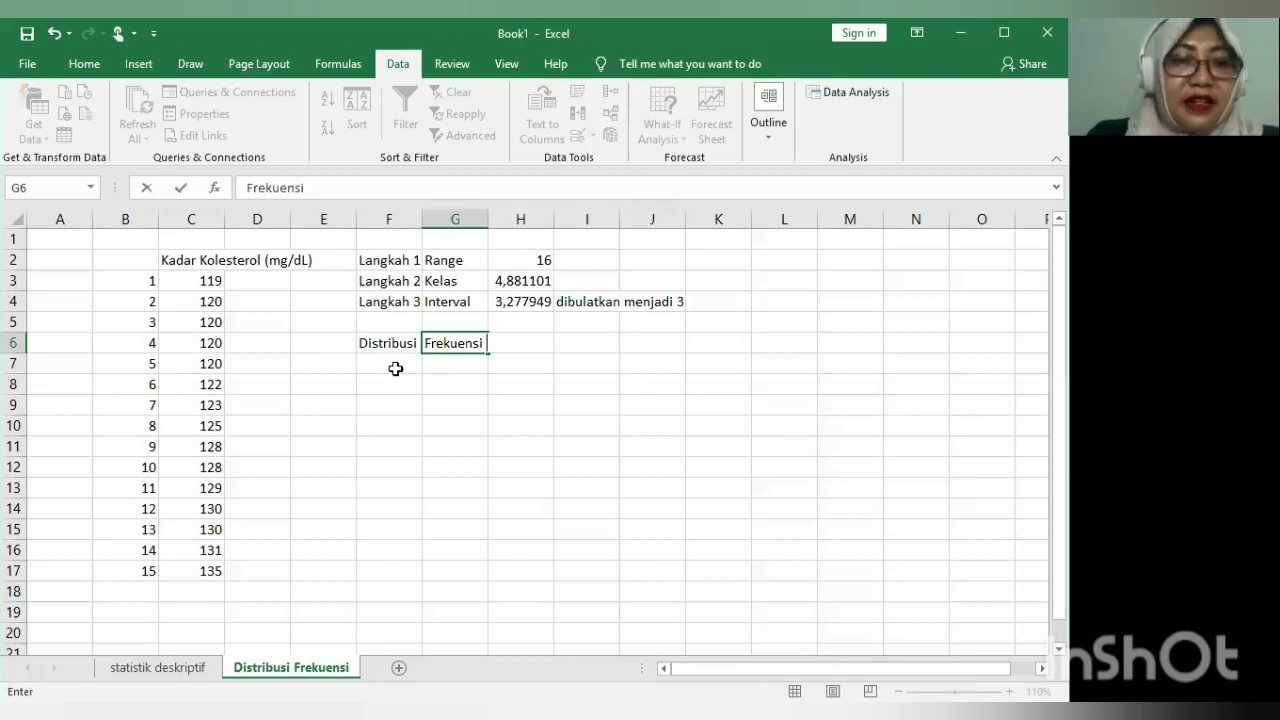
key("Return")
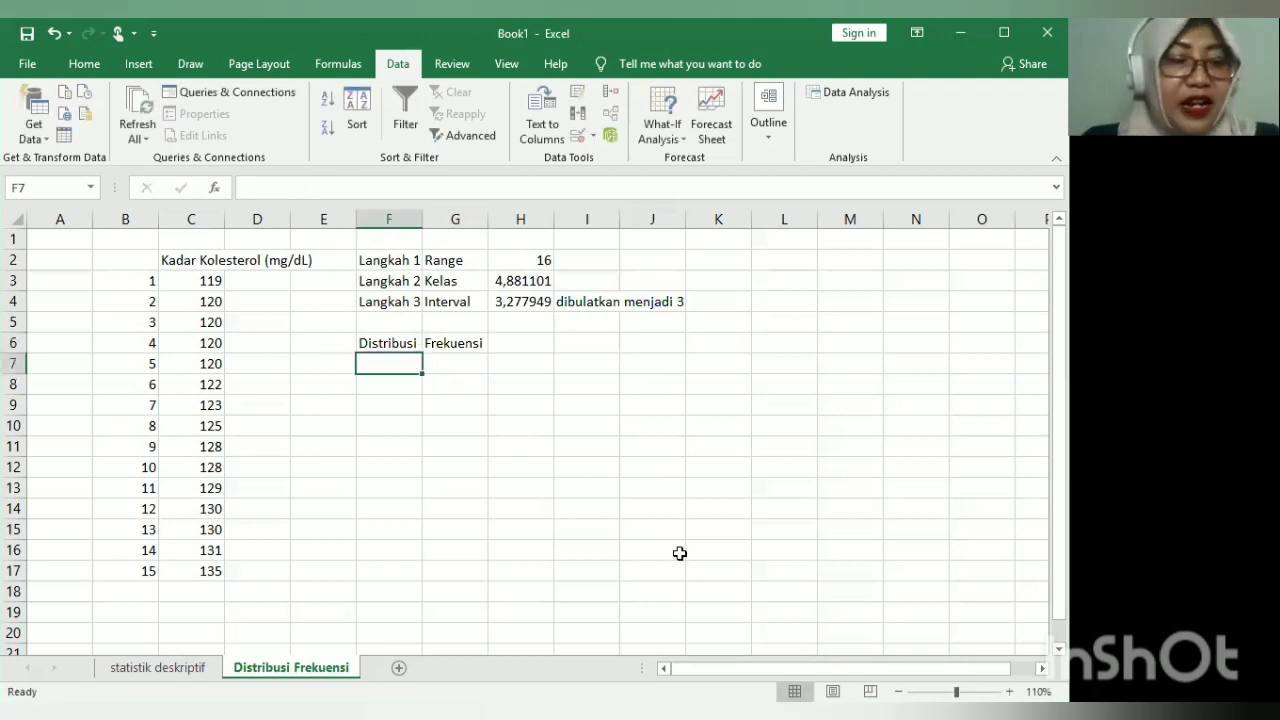
Step: Enter the first two class intervals under Distribusi, 119-121 in F7 and 122-124 in F8
type("11")
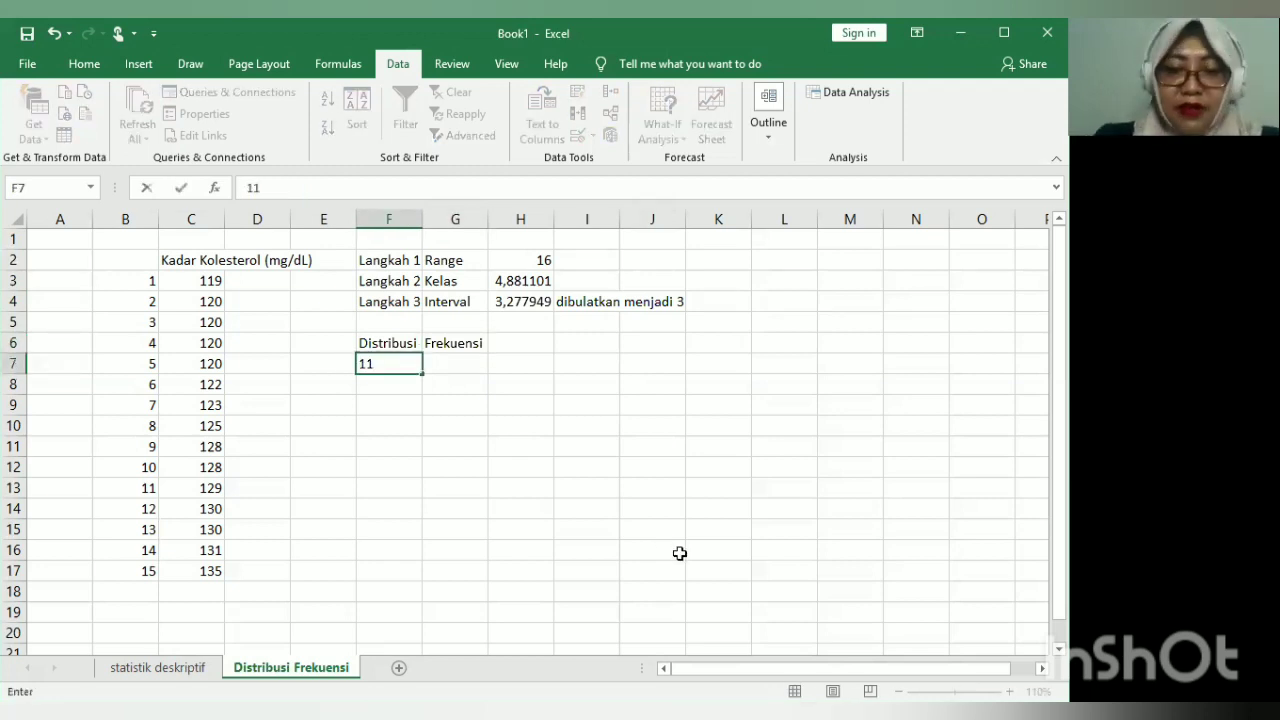
type("9-")
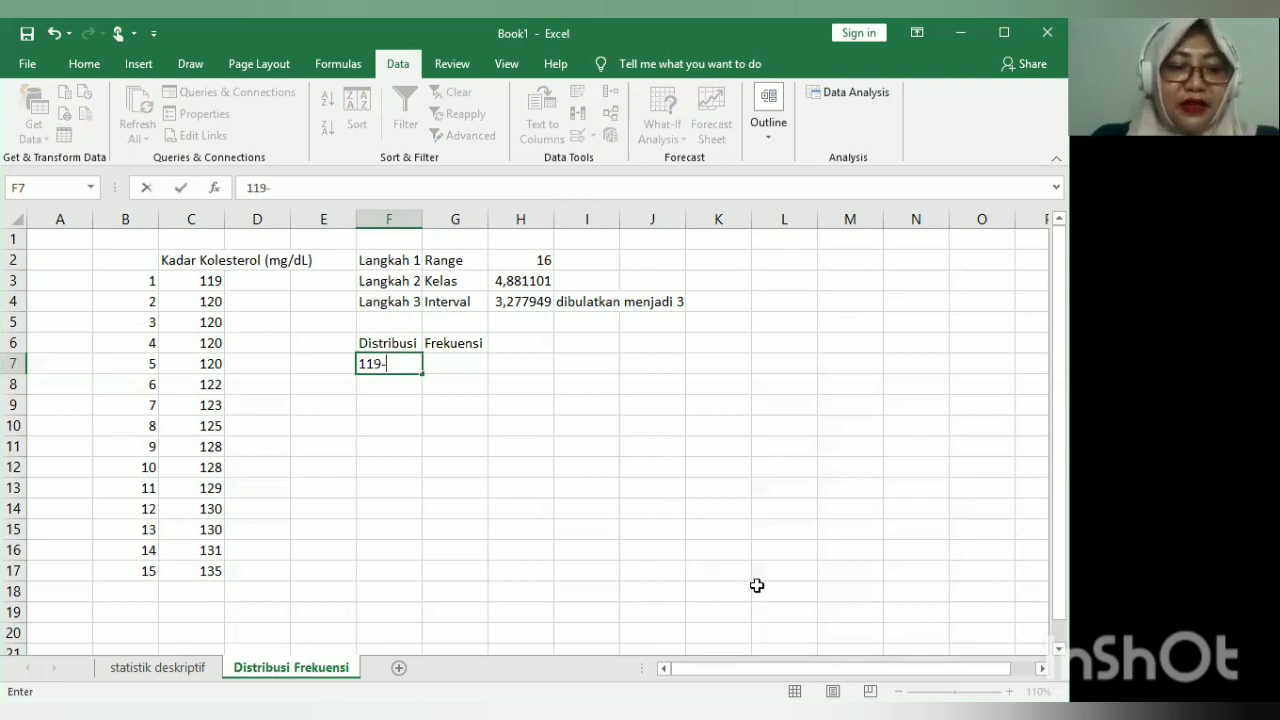
type("12")
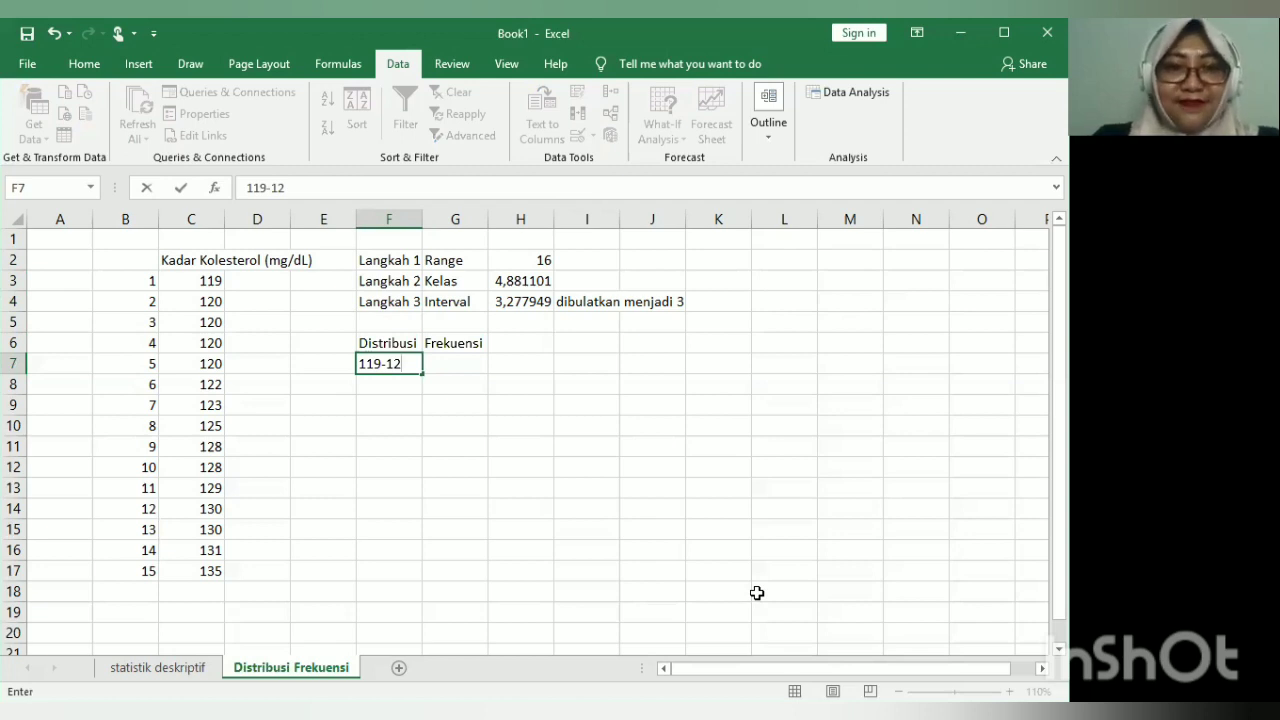
type("1")
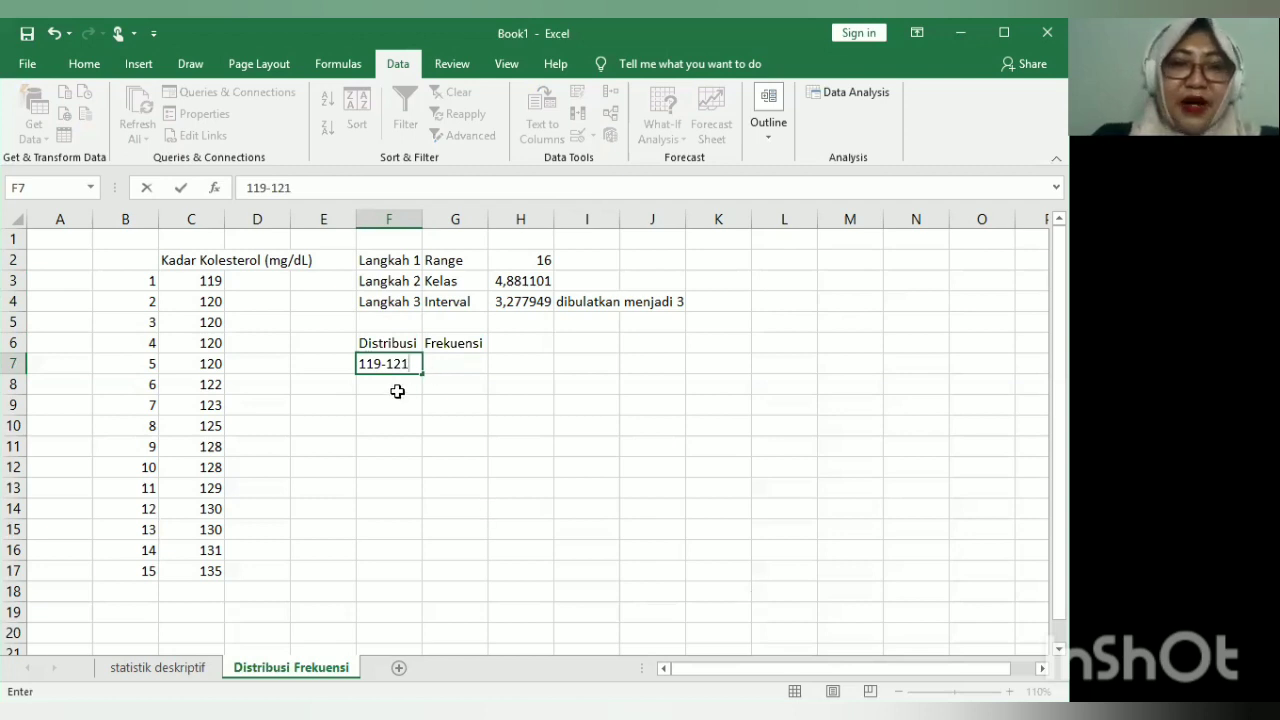
key("Return")
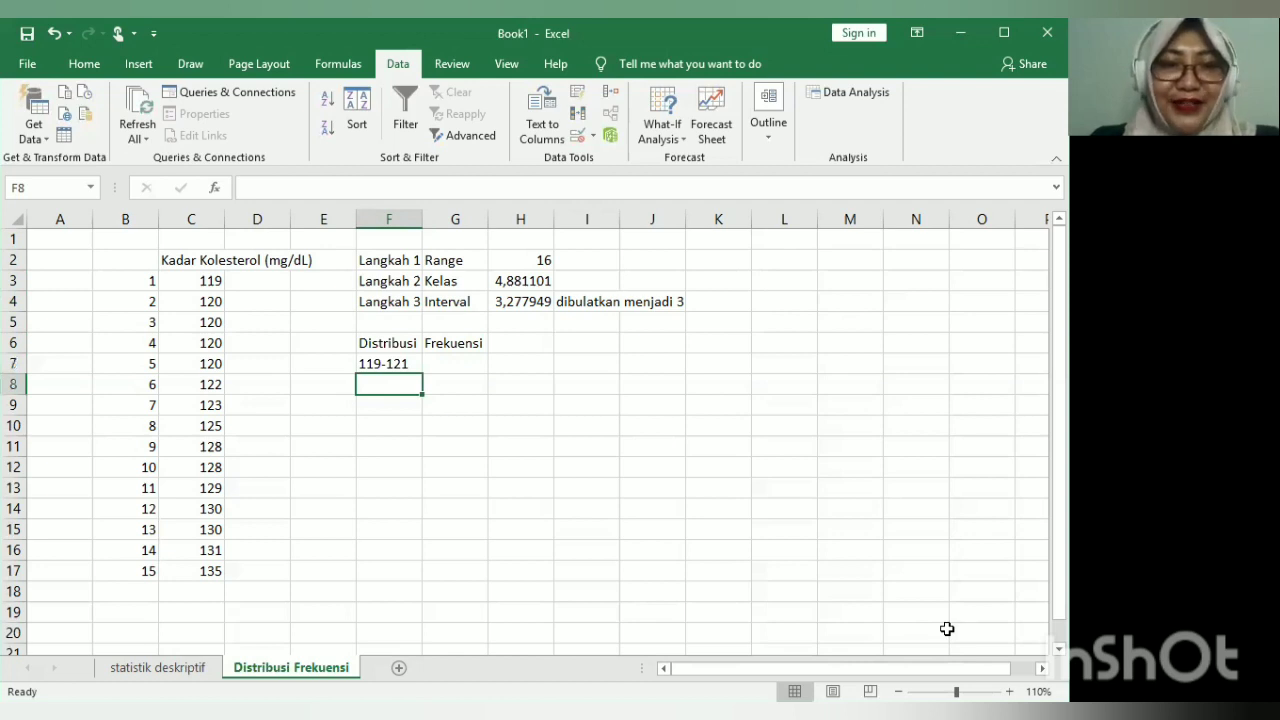
type("1")
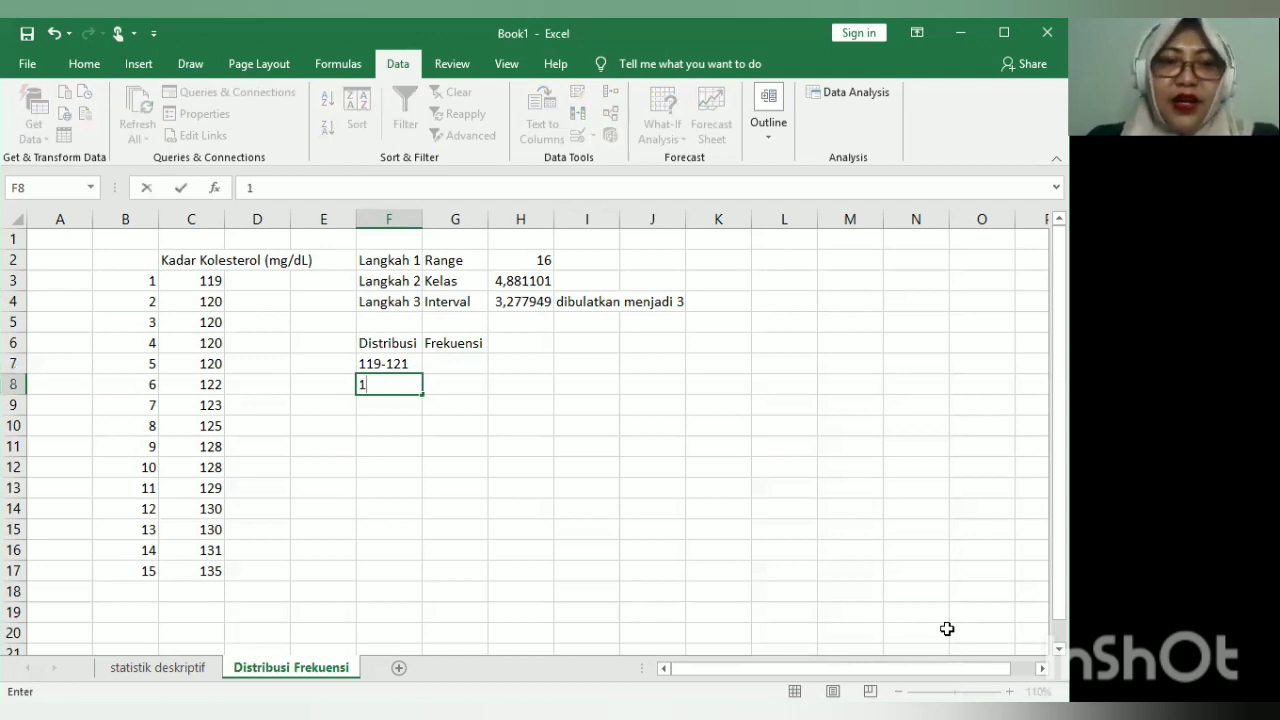
type("22")
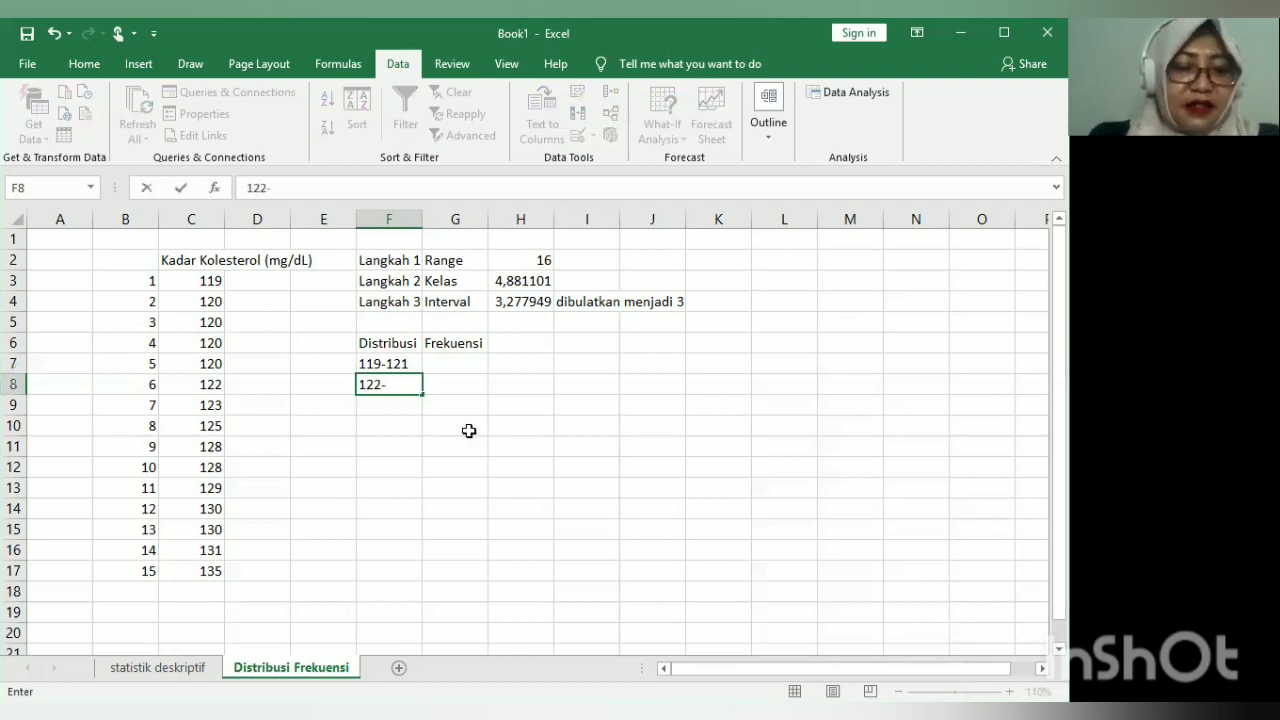
type("-12")
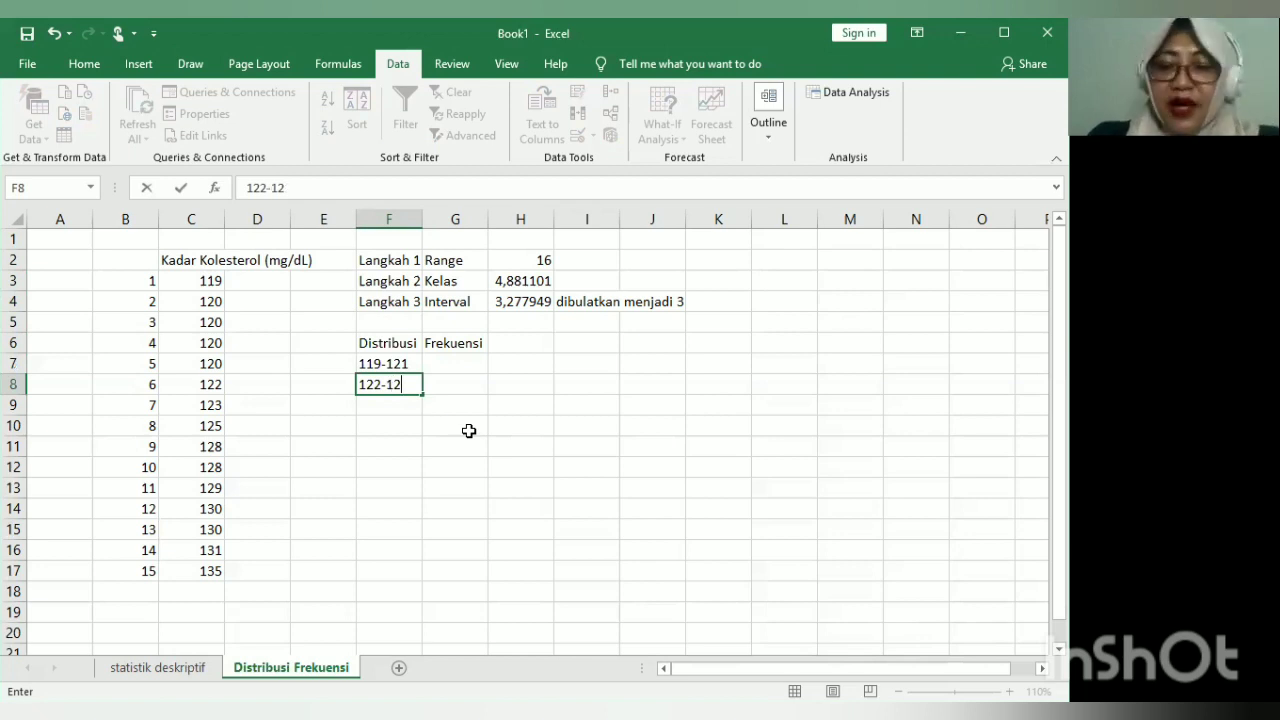
type("4")
key("Return")
left_click(657, 300)
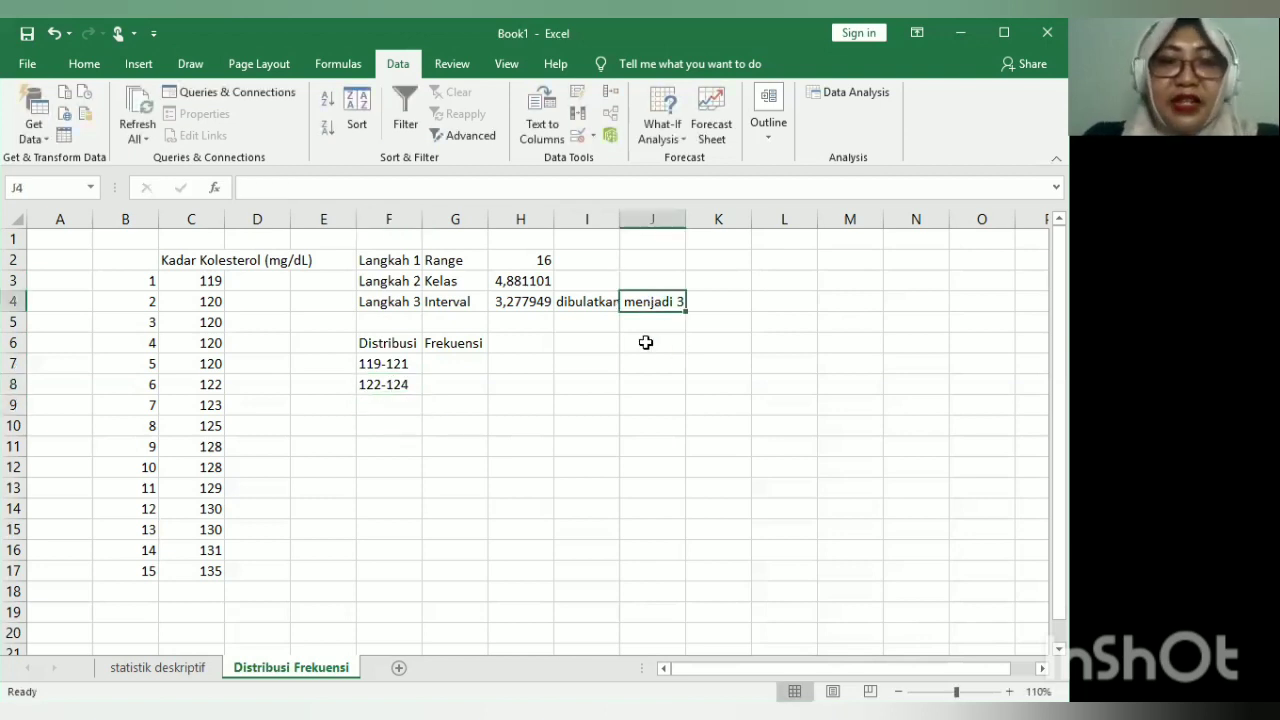
left_click(370, 370)
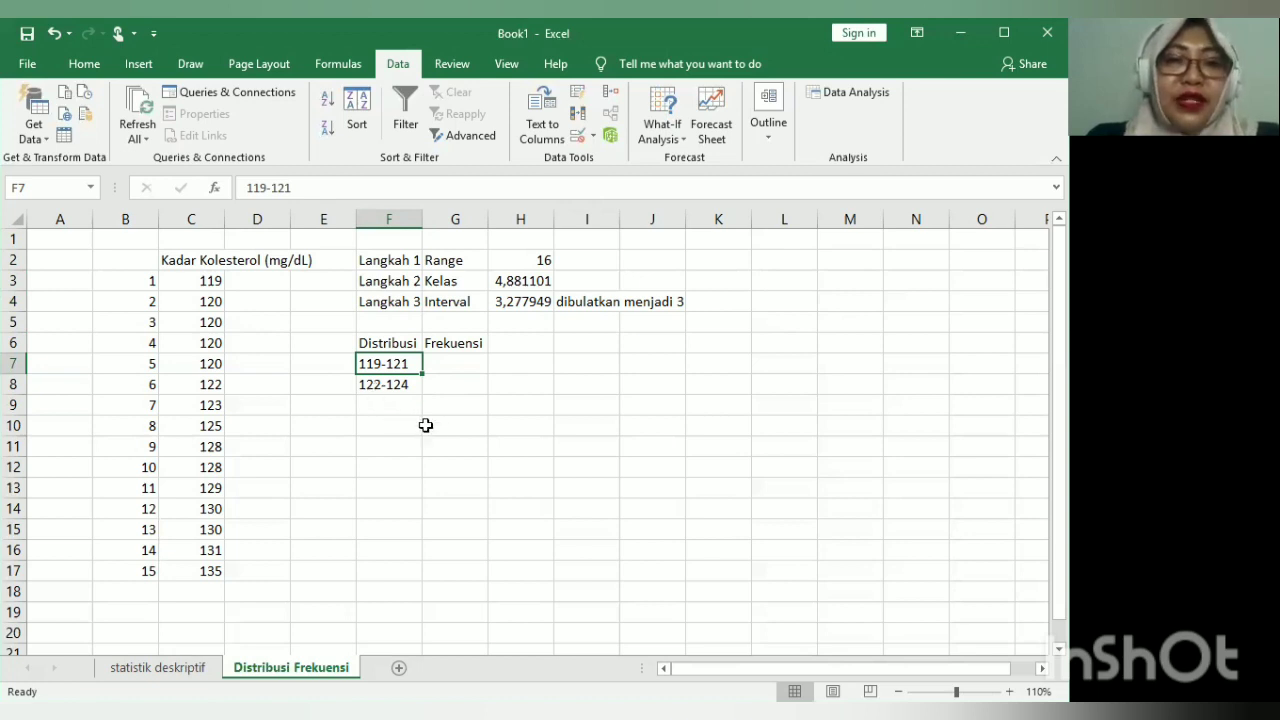
key("Down")
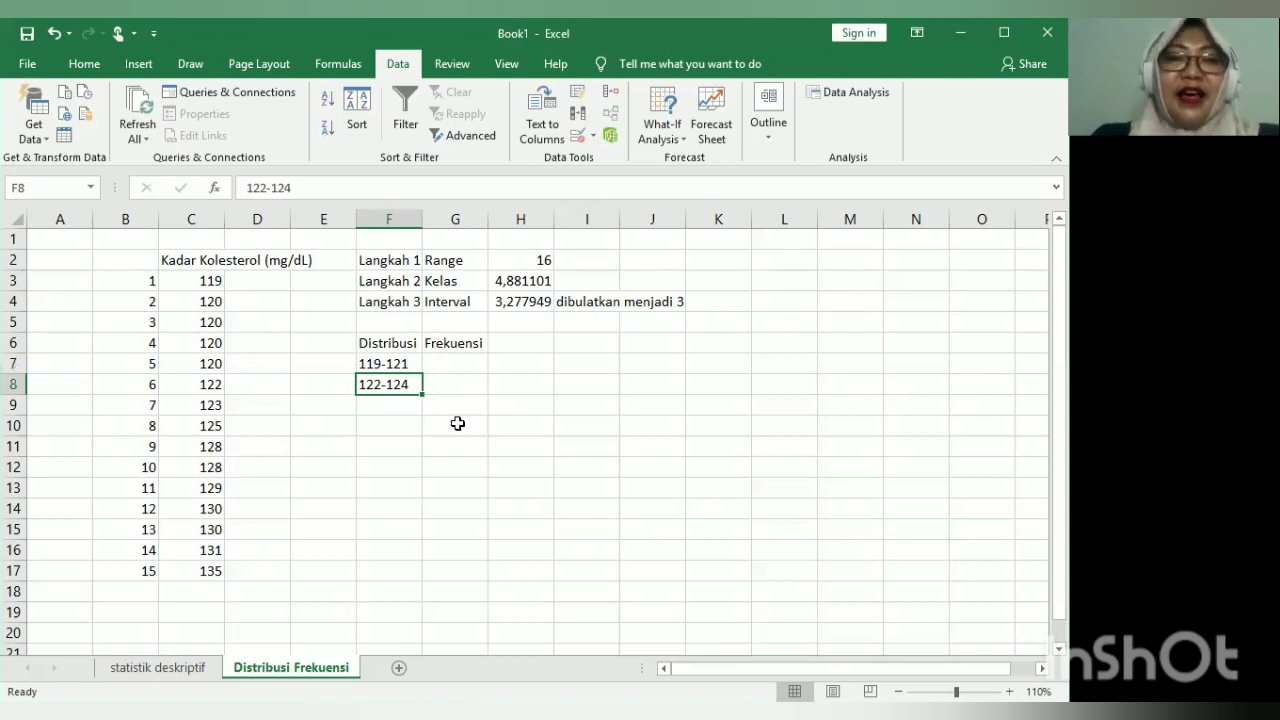
left_click(367, 364)
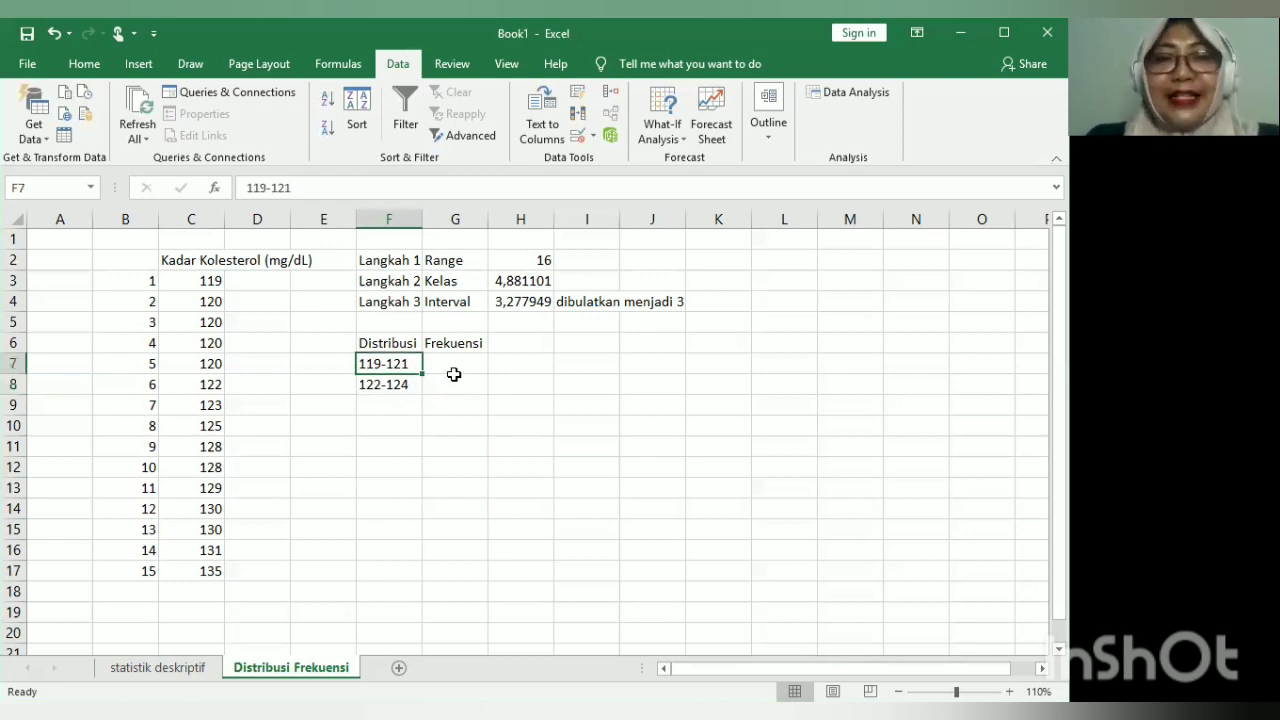
Step: Count the cholesterol values that fall in the 119-121 class and enter the frequency 5 in G7
left_click(458, 376)
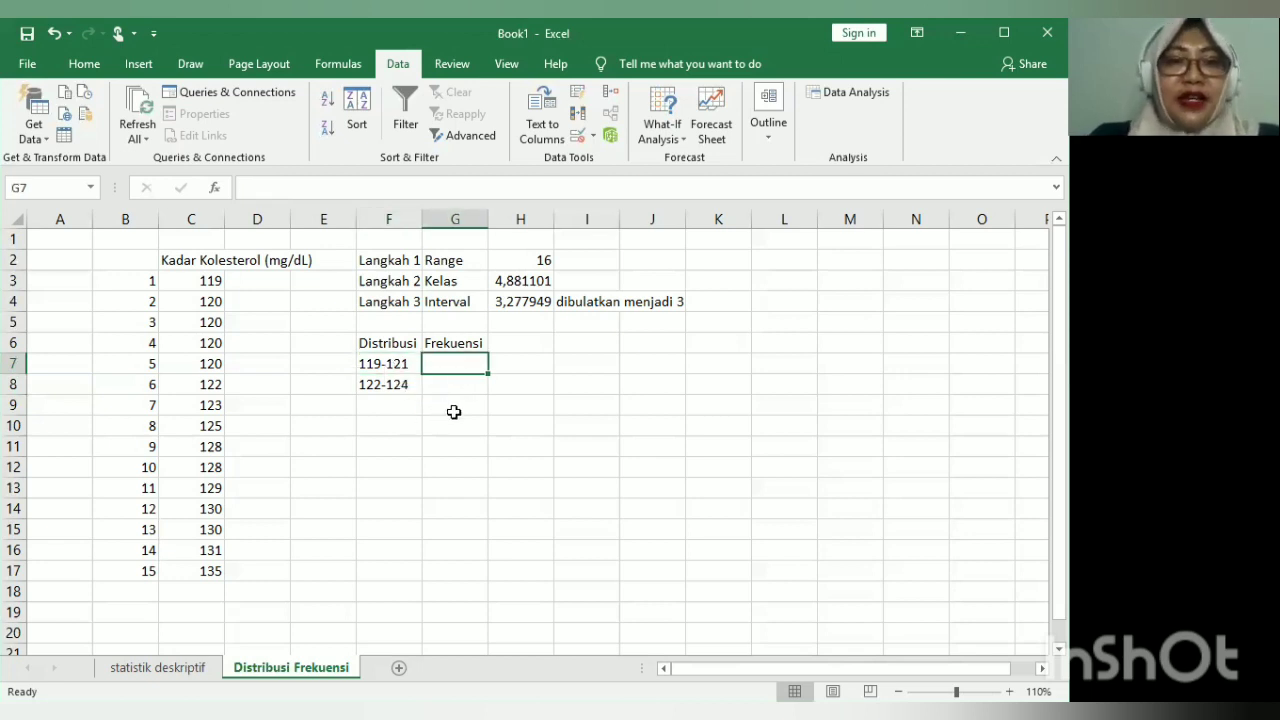
left_click(205, 280)
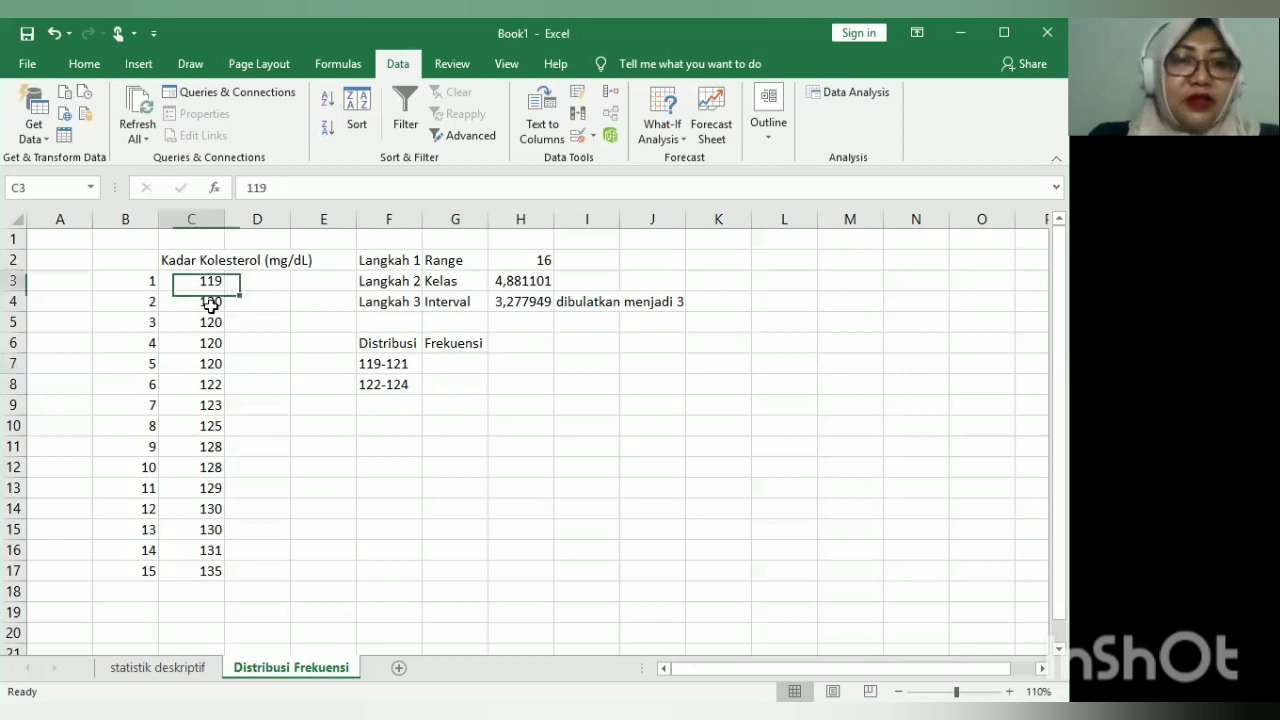
left_click(209, 301)
left_click(211, 322)
left_click(200, 280)
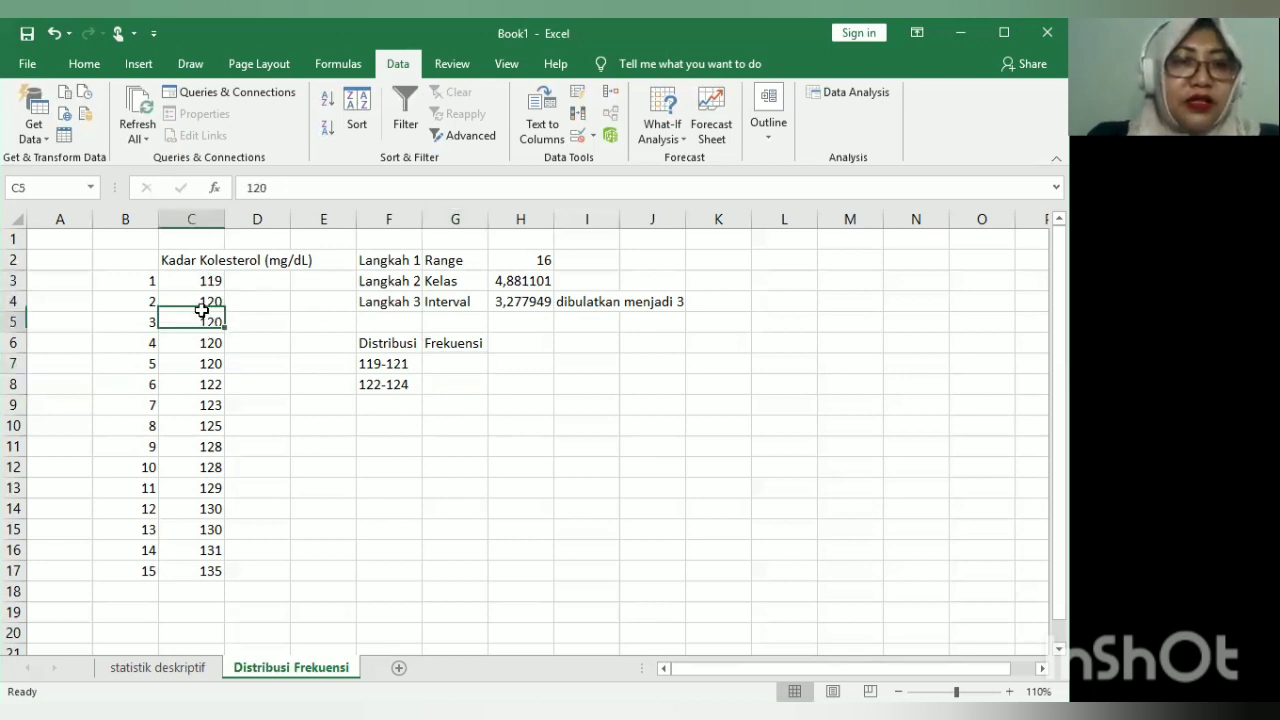
left_click(207, 322)
left_click(211, 340)
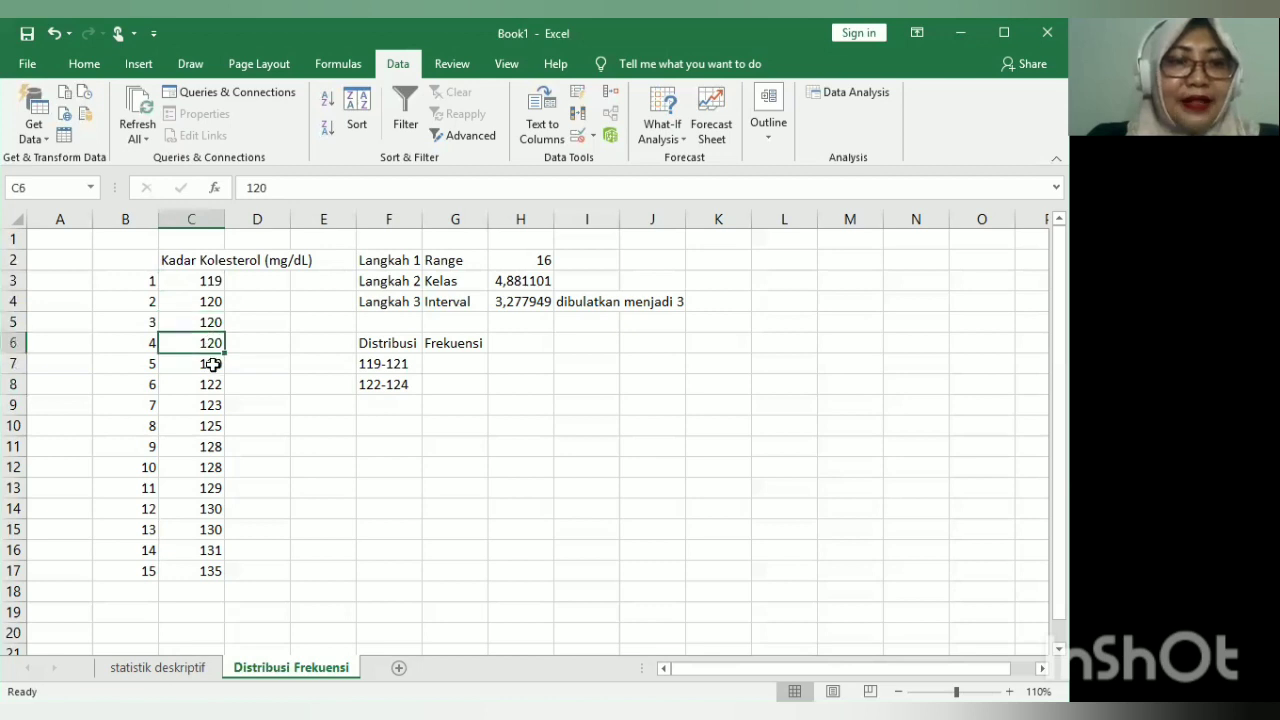
key("Down")
key("Right")
key("Right")
key("Right")
key("Right")
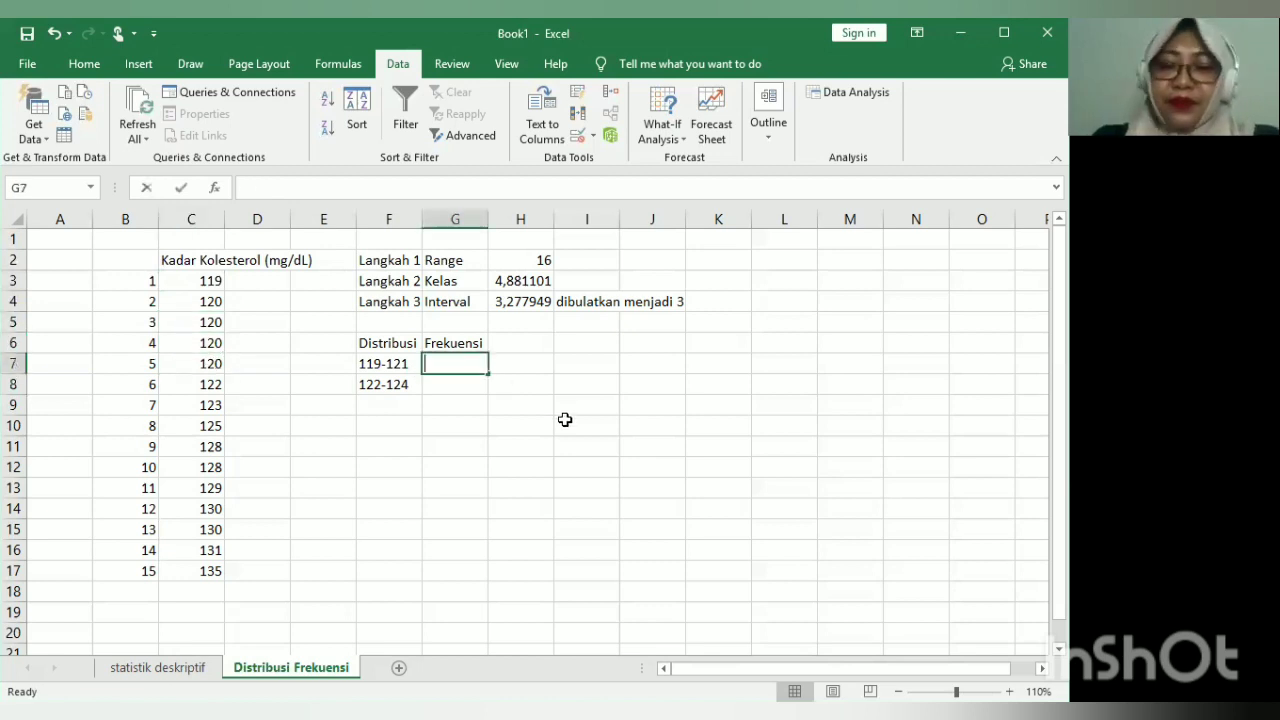
type("5")
key("Return")
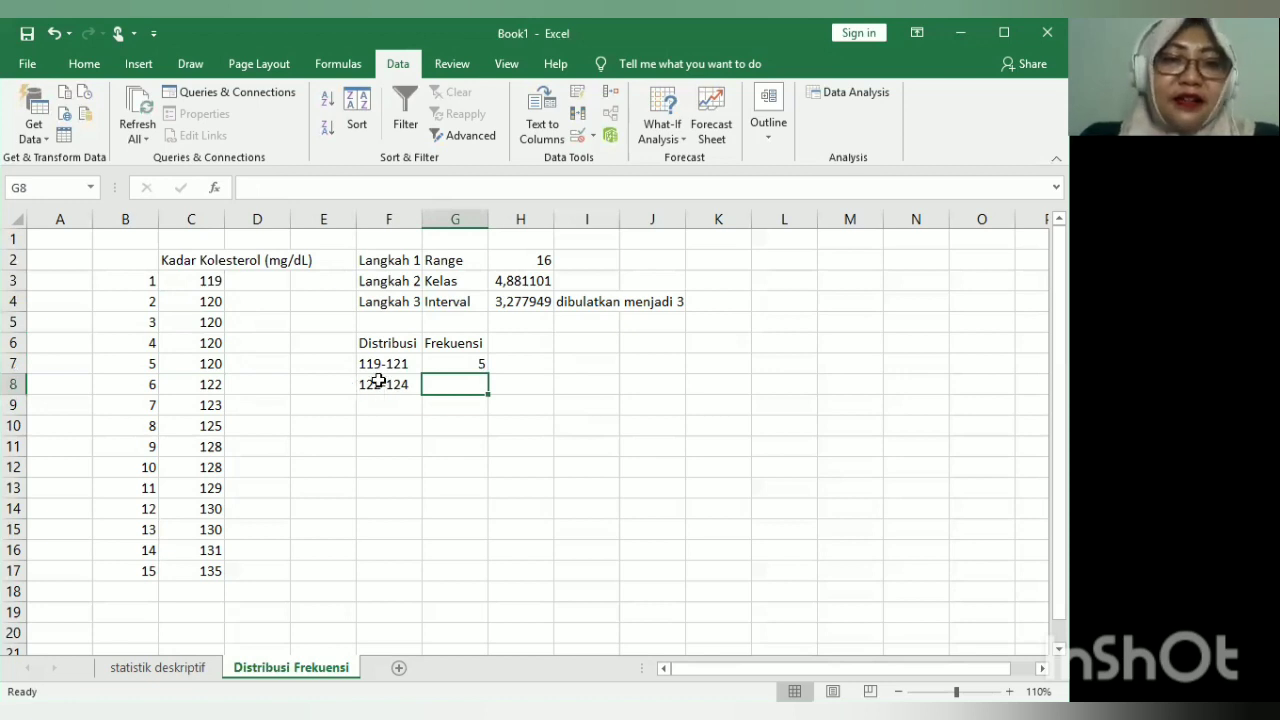
Step: Continue the class intervals under Distribusi with 125-127 in F9 and 128-130 in F10
left_click(409, 412)
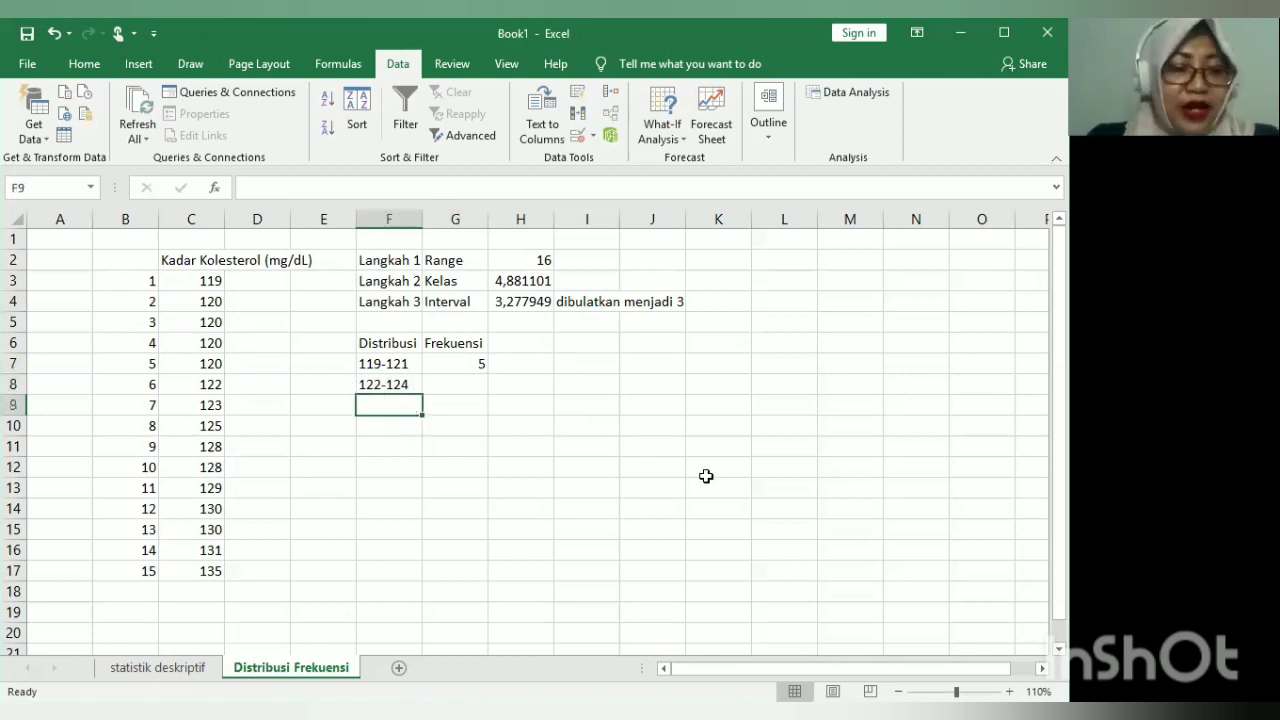
type("125")
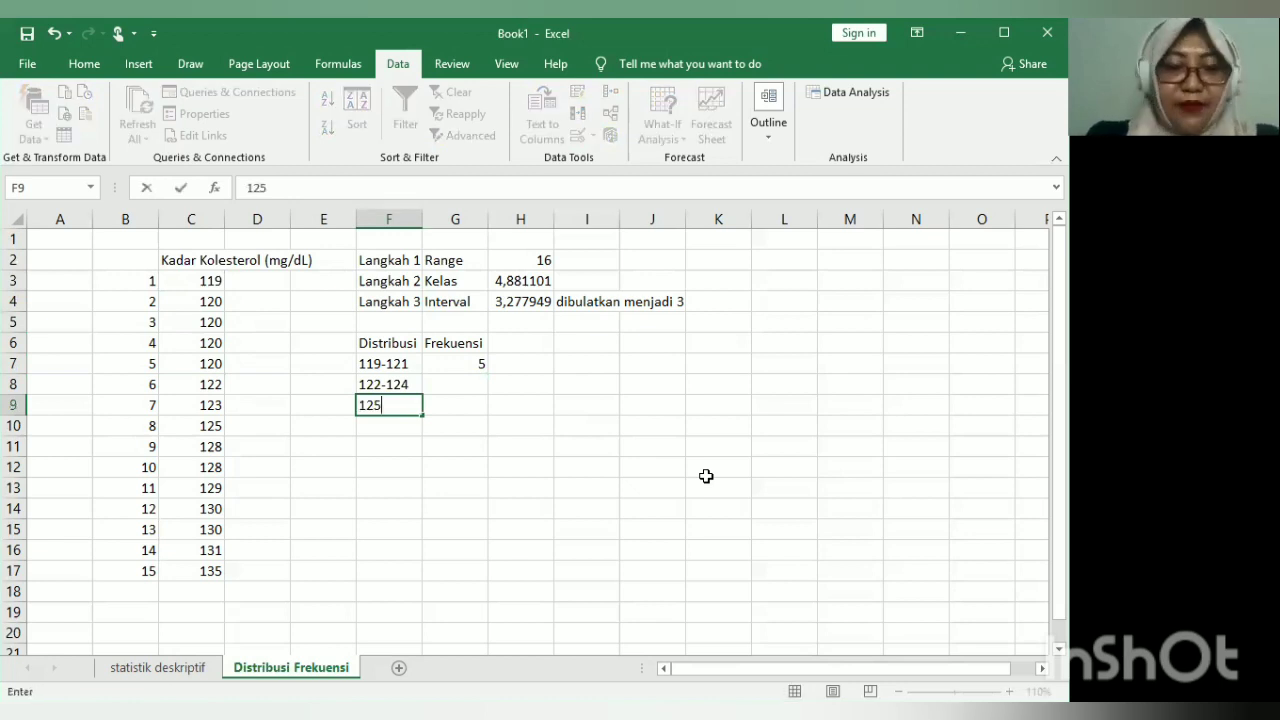
type("-127")
key("Return")
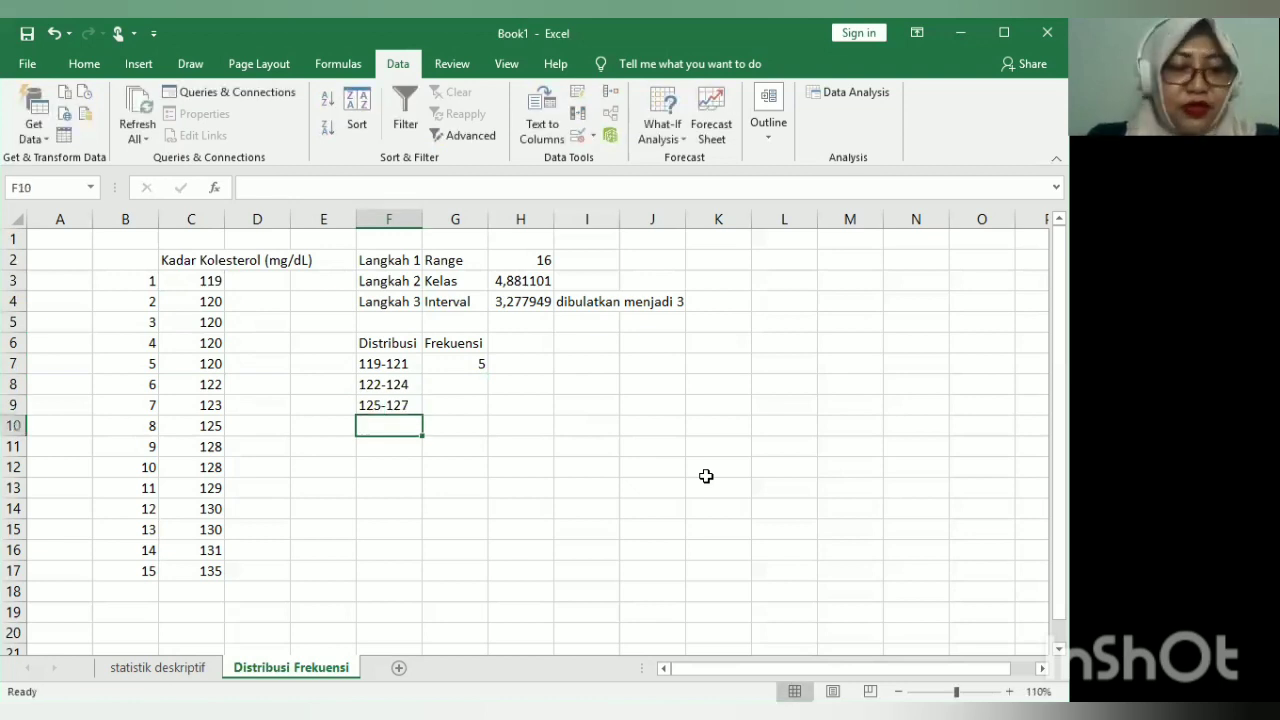
type("128")
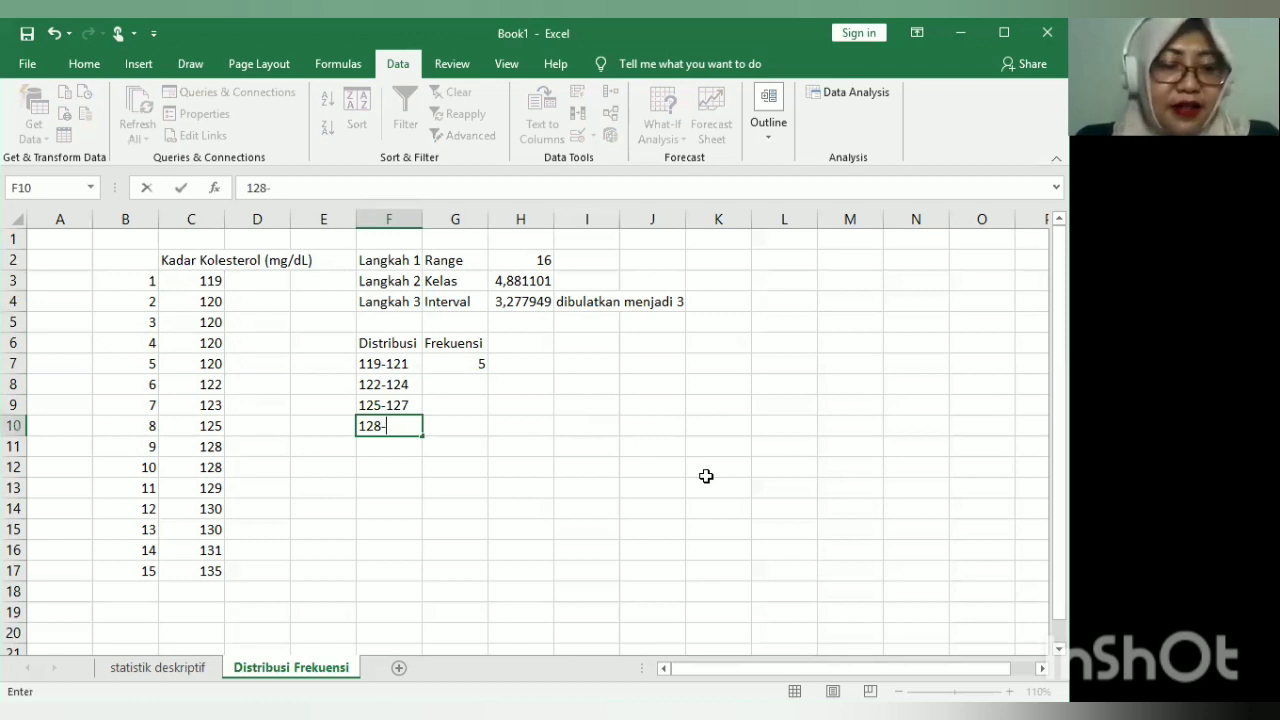
type("-130")
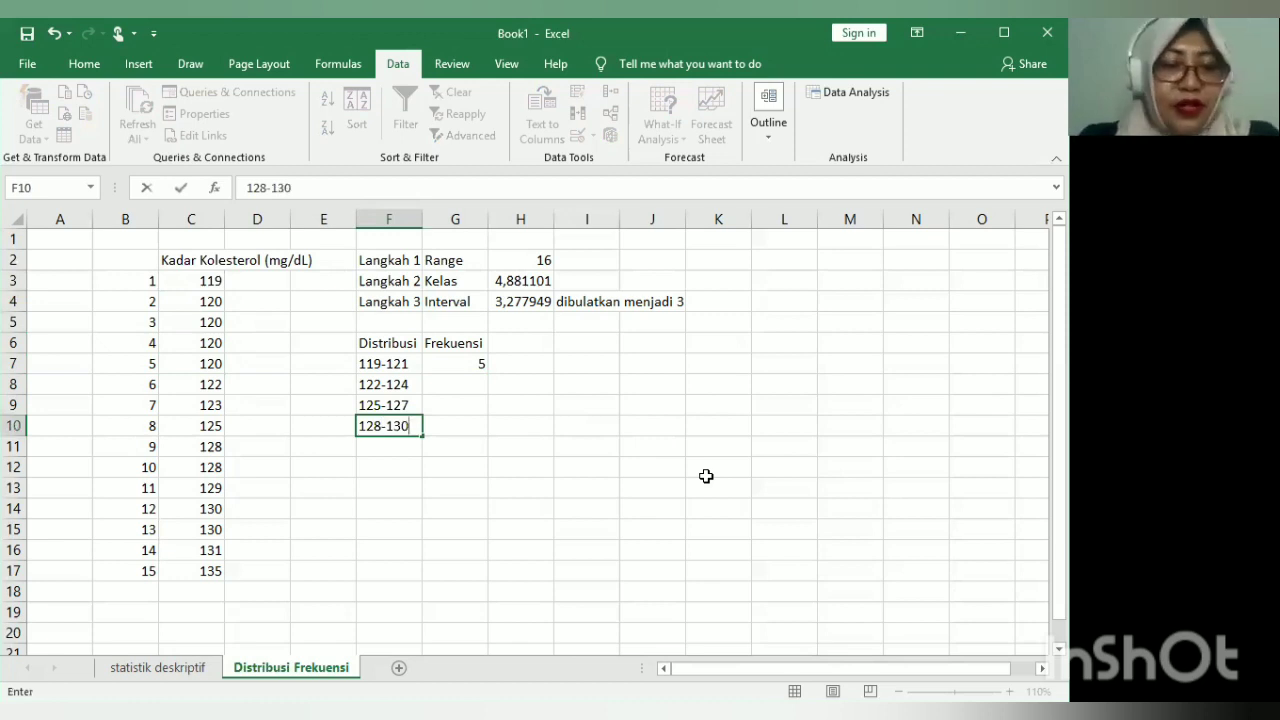
key("Return")
Step: Complete the class intervals with 131-133 in F11 and 134-136 in F12, covering the highest cholesterol value
type("131")
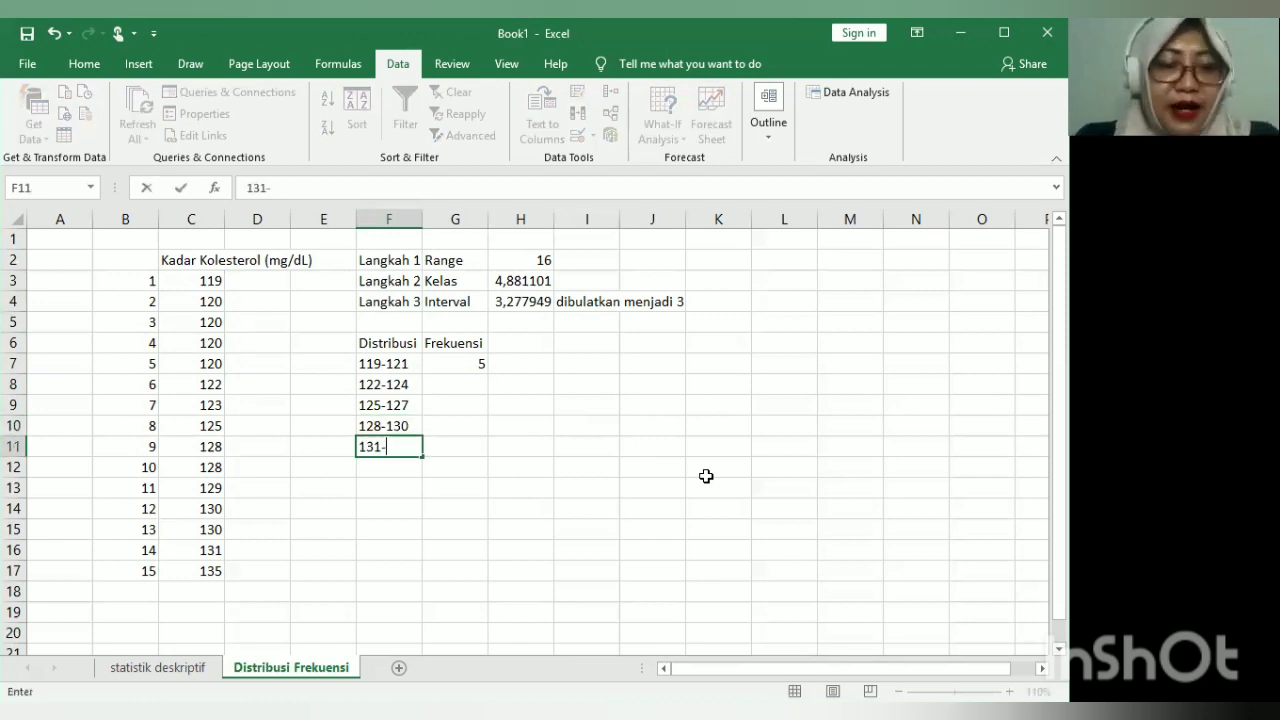
type("-133")
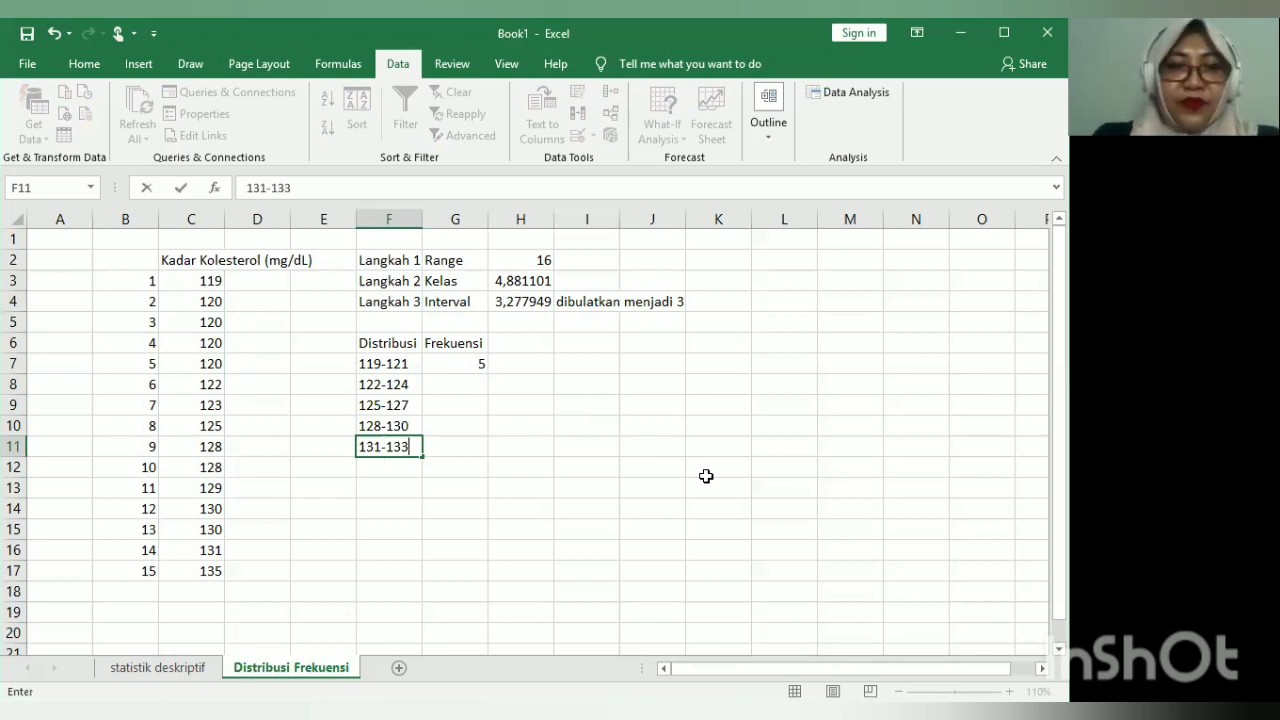
key("Return")
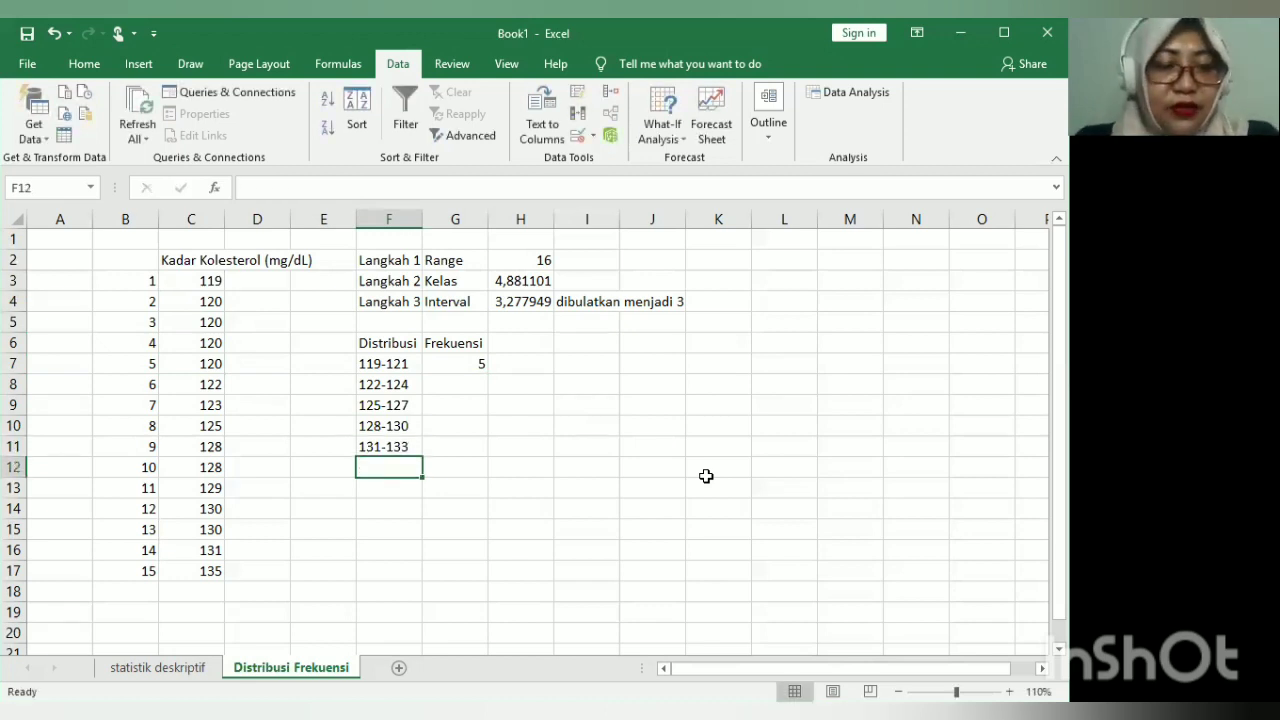
type("134")
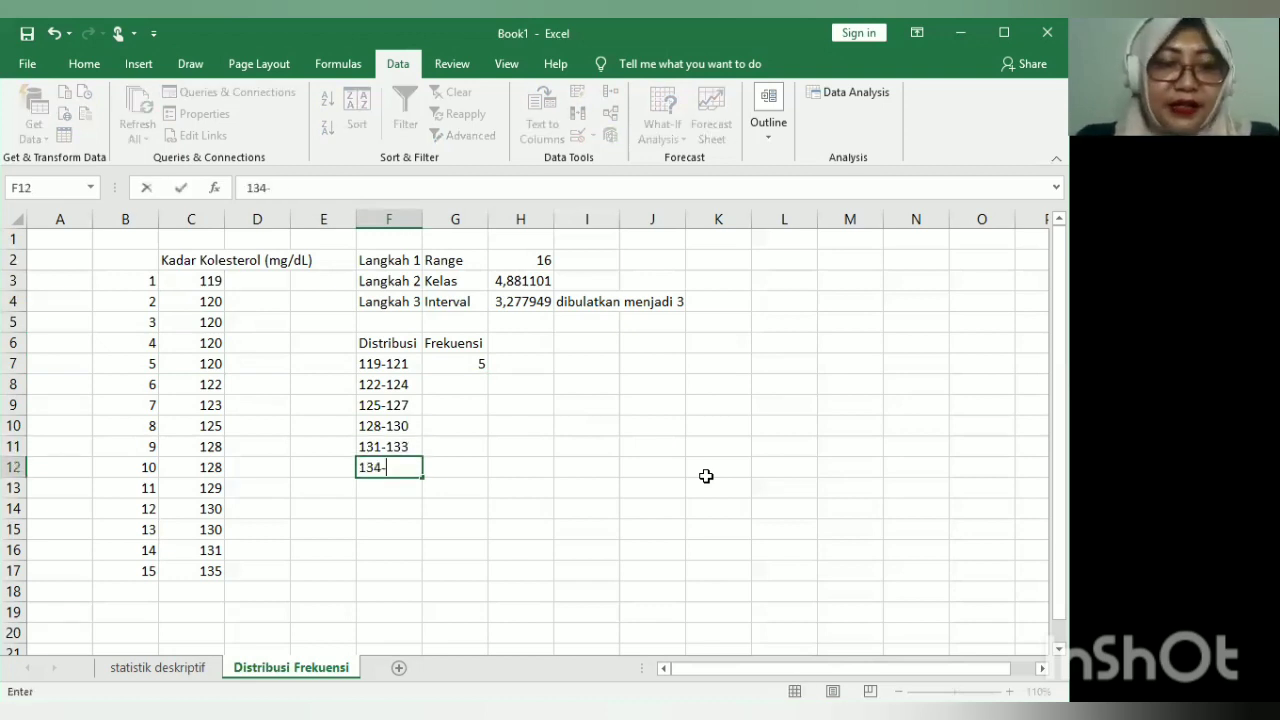
type("-136")
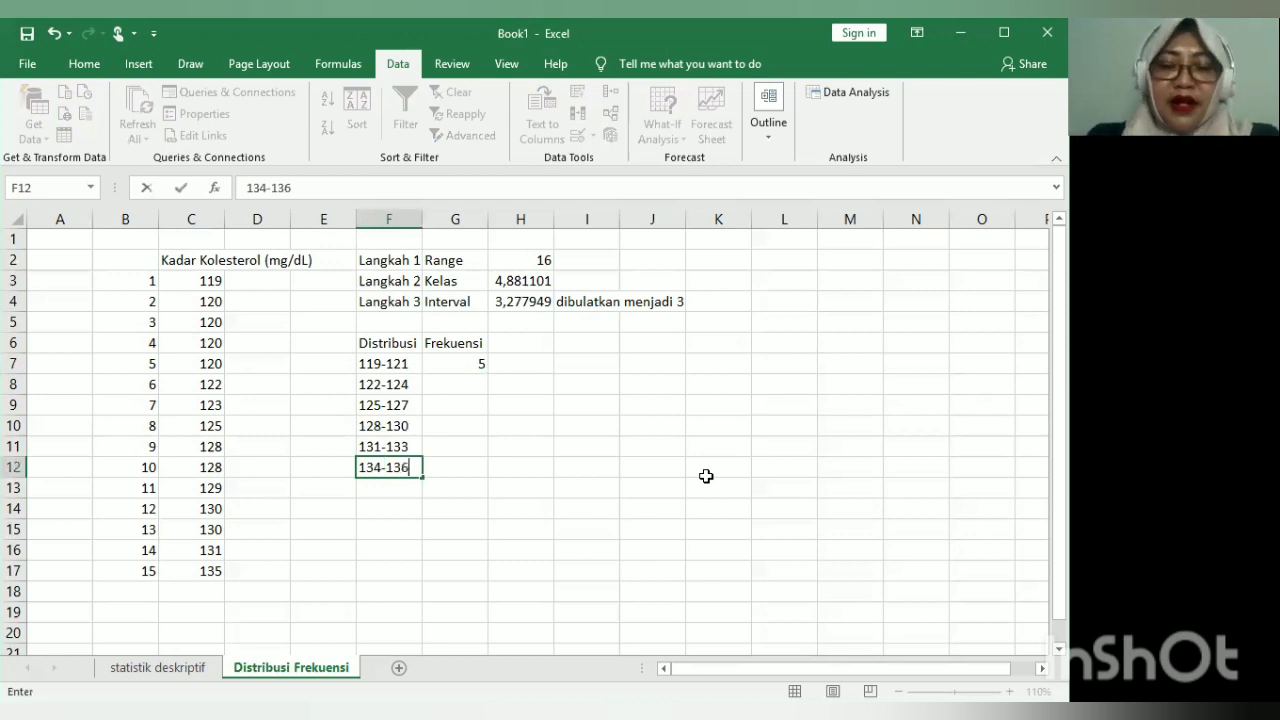
key("Return")
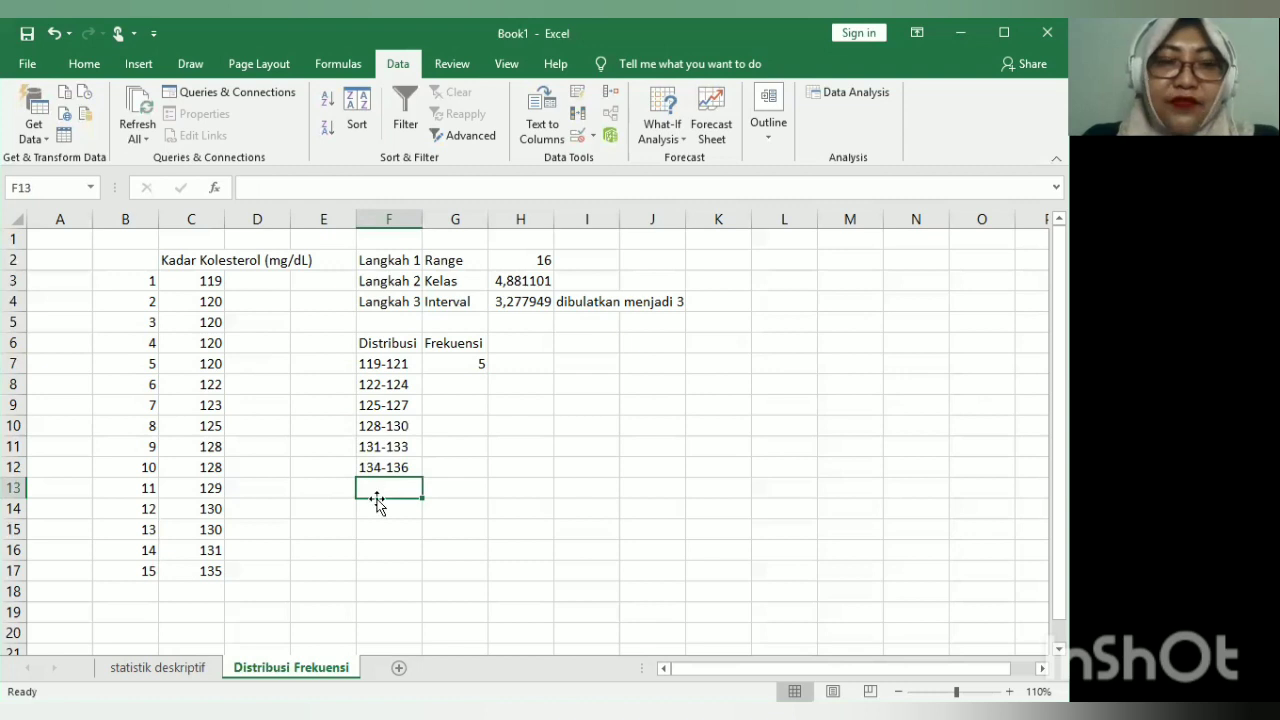
left_click(214, 283)
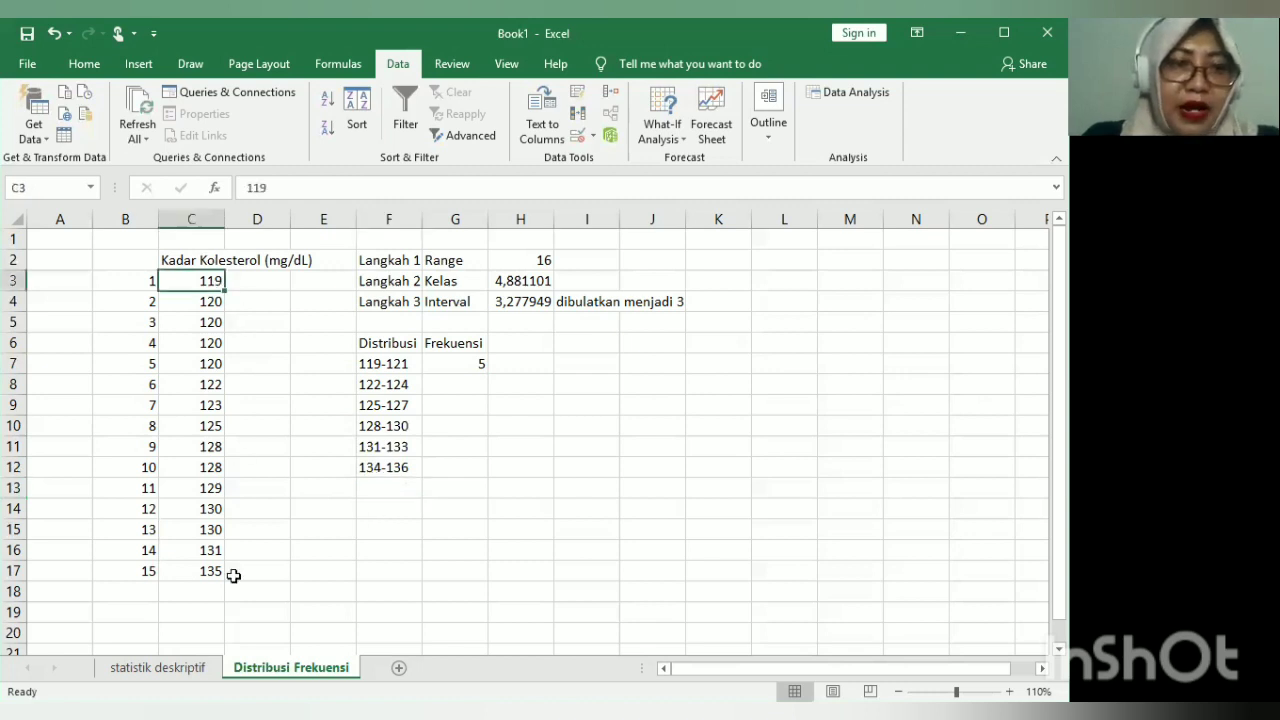
left_click(222, 572)
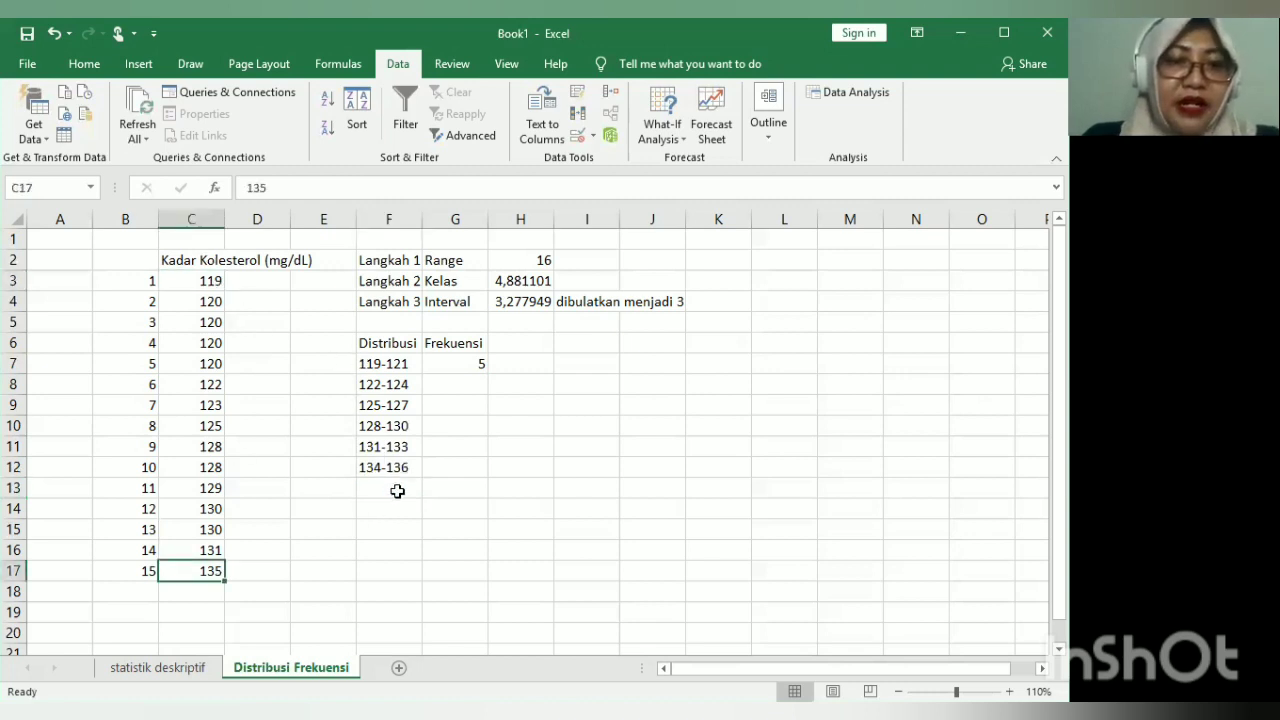
left_click(370, 468)
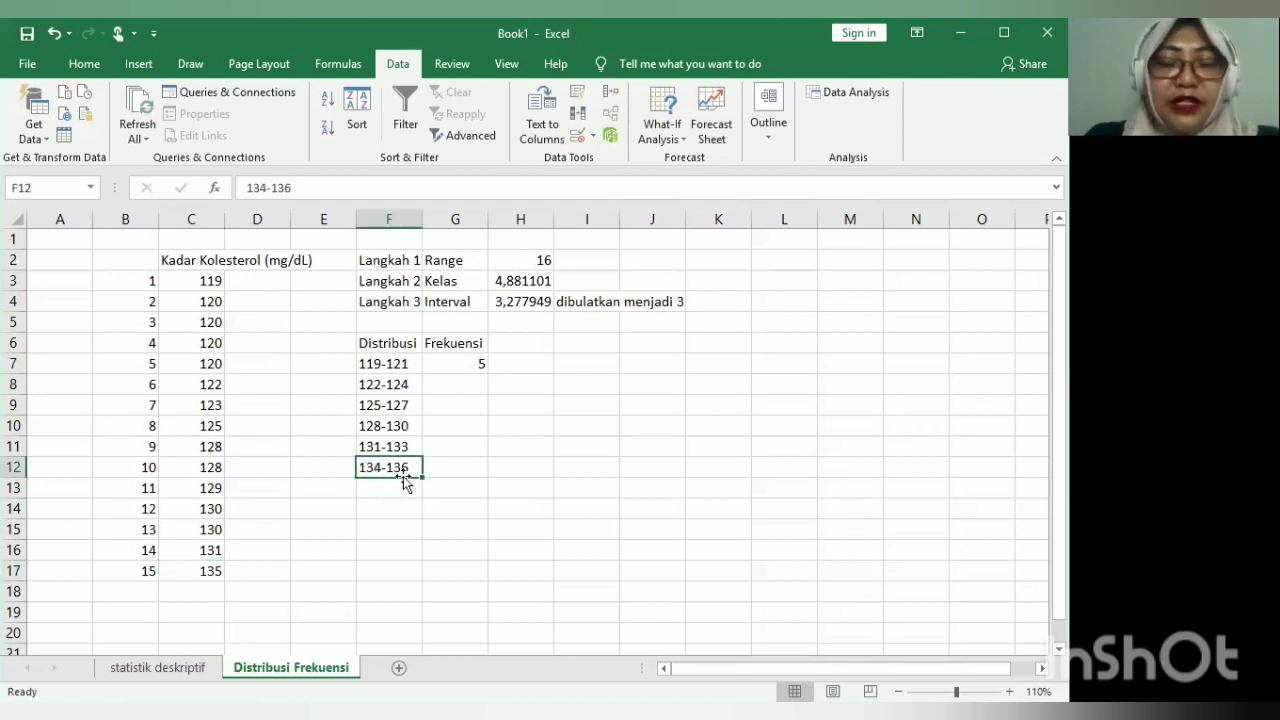
left_click(205, 570)
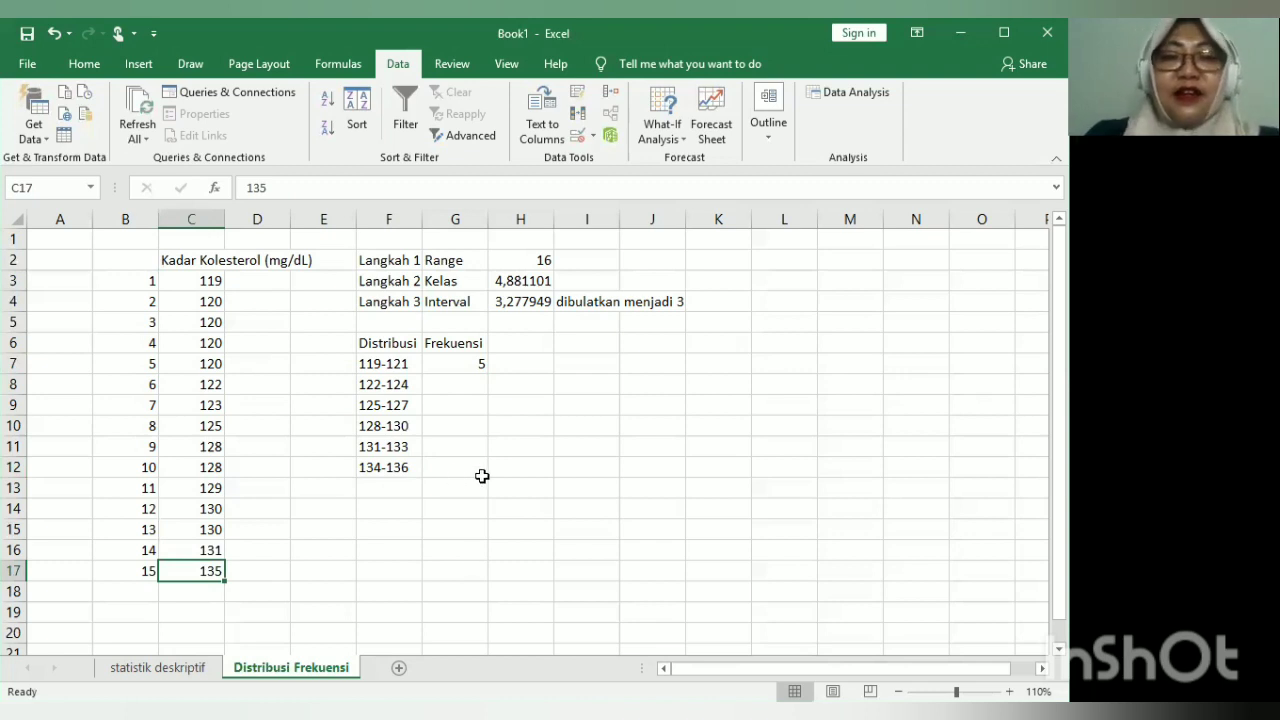
left_click(410, 494)
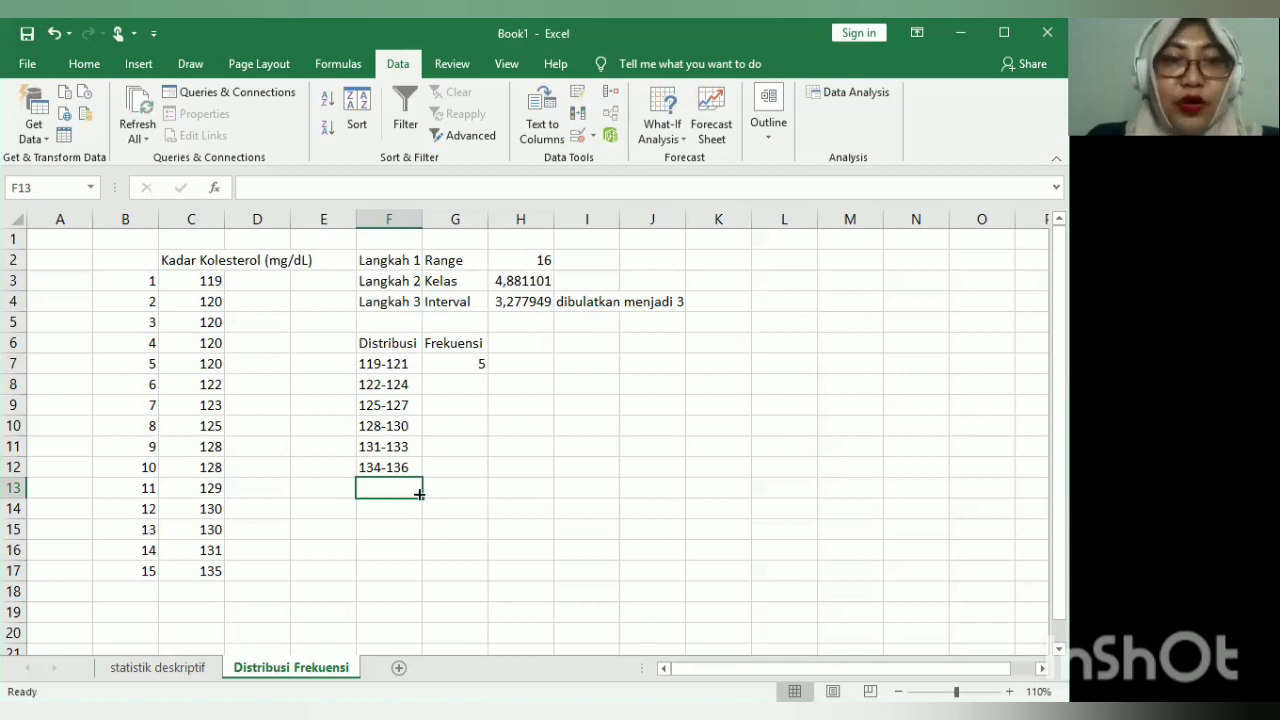
Step: Count the cholesterol values that fall in the 122-124 class and enter the frequency 2 in G8
left_click(456, 383)
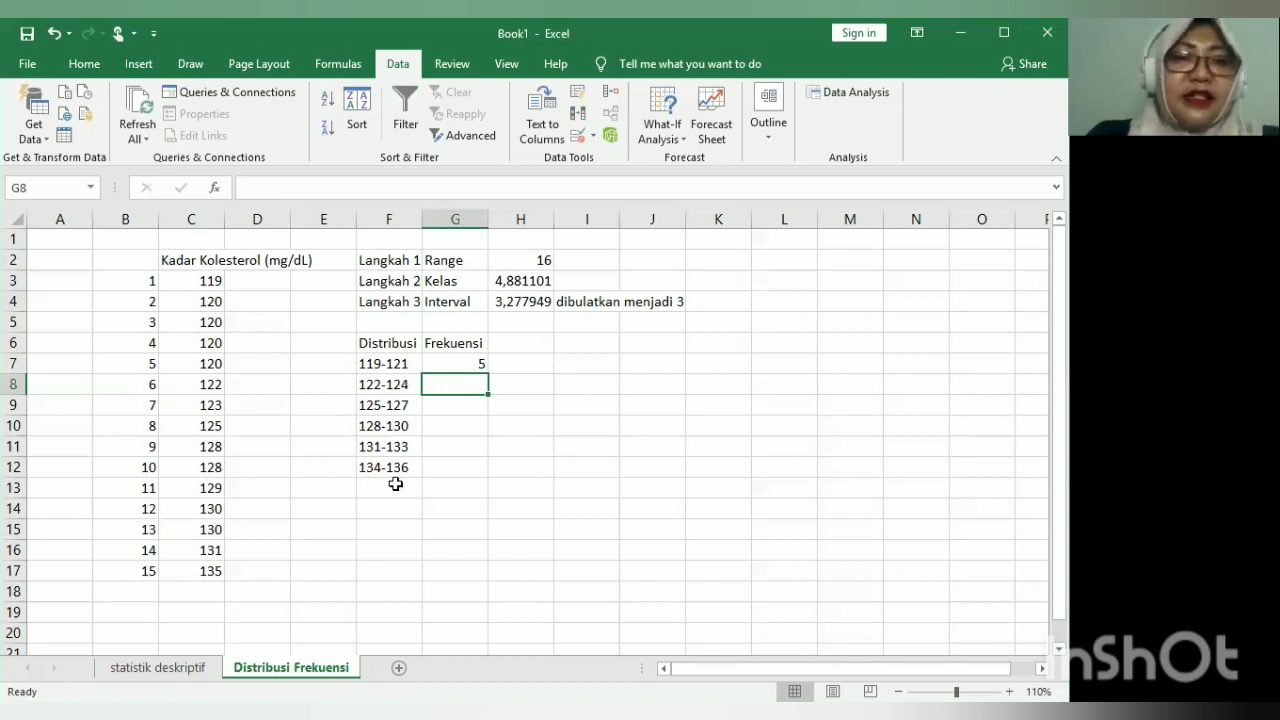
key("Left")
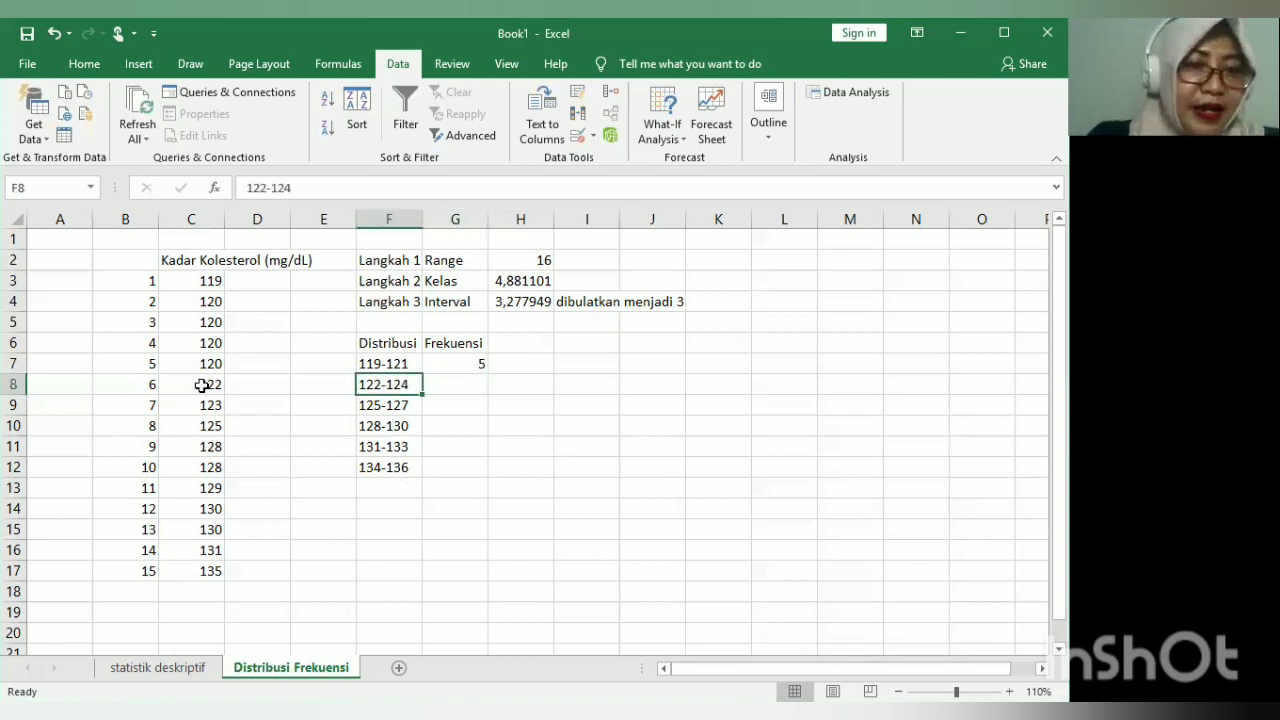
key("Left")
key("Left")
key("Left")
key("Down")
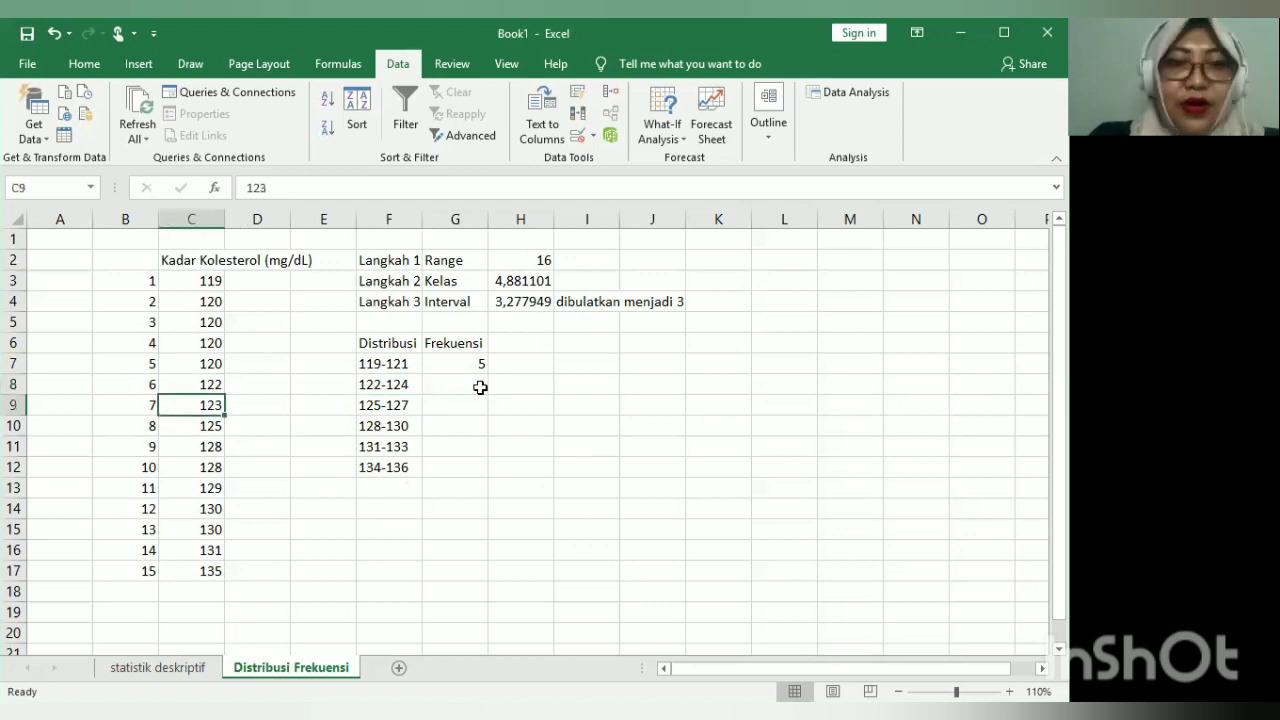
key("Up")
key("Right")
key("Right")
key("Right")
key("Right")
type("2")
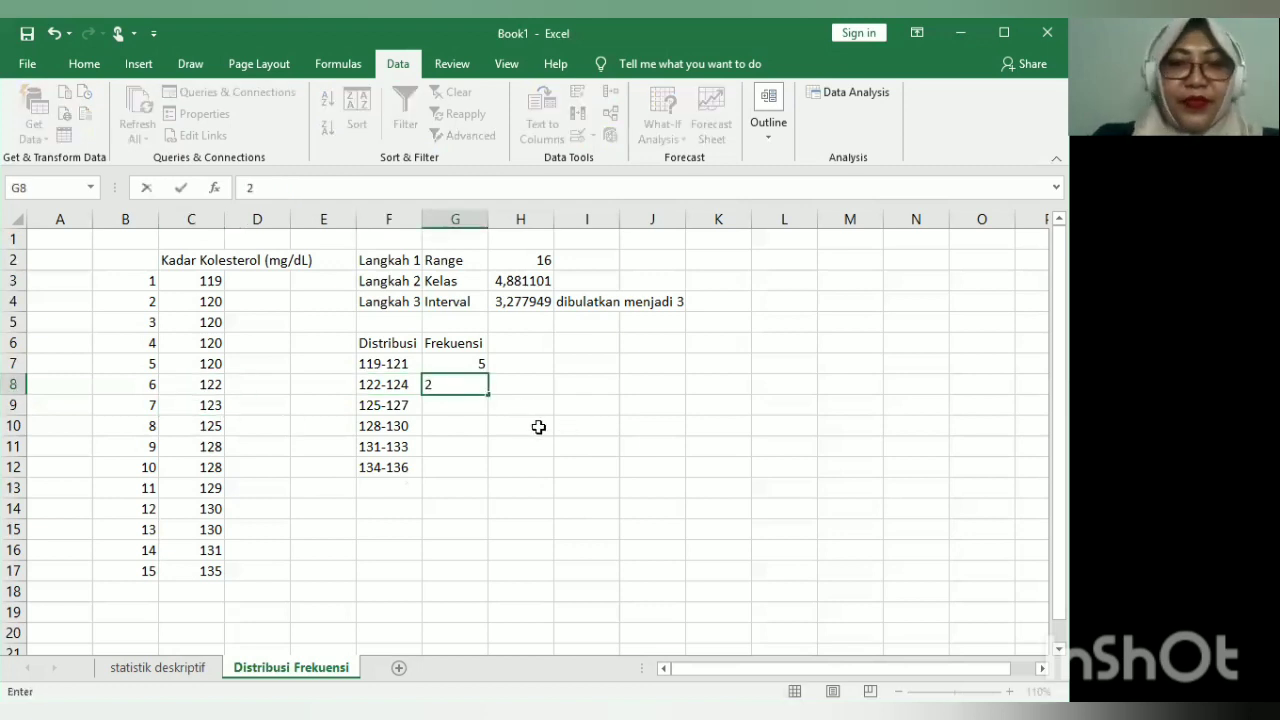
key("Return")
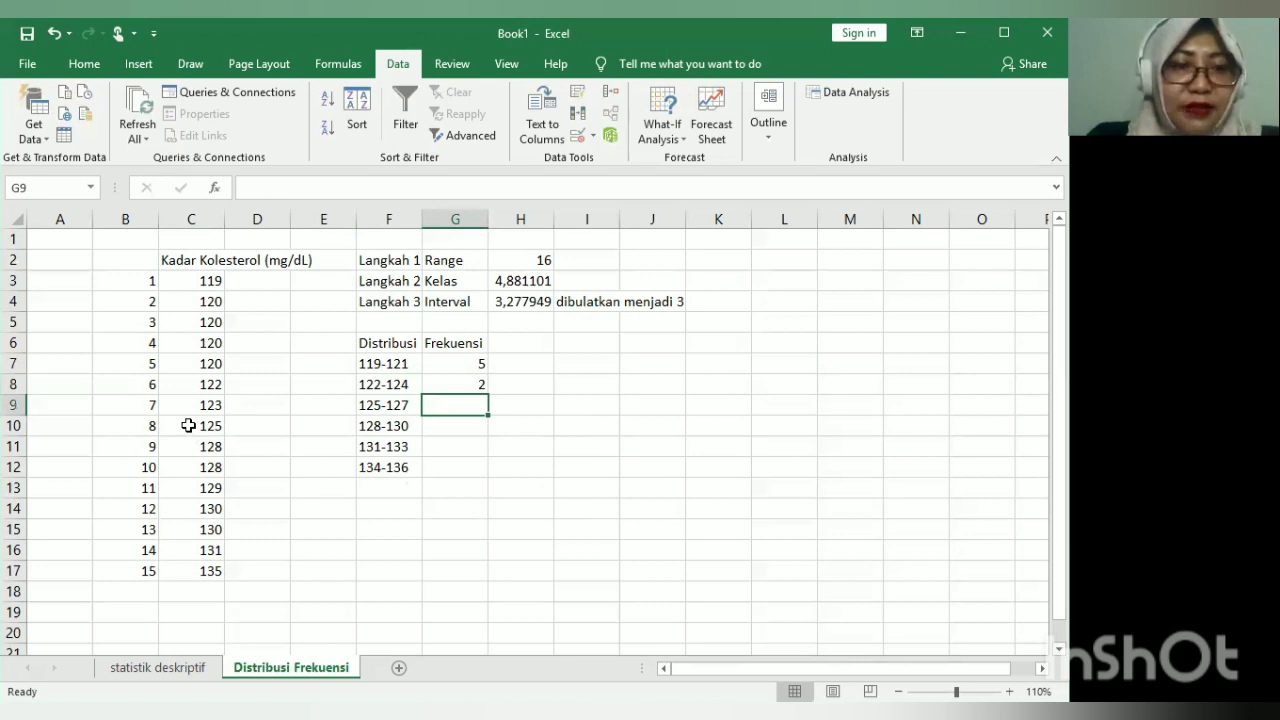
Step: Count the cholesterol values that fall in the 125-127 class and enter the frequency 1 in G9
key("Down")
key("Left")
key("Left")
key("Left")
key("Left")
key("Up")
key("Right")
key("Right")
key("Right")
key("Right")
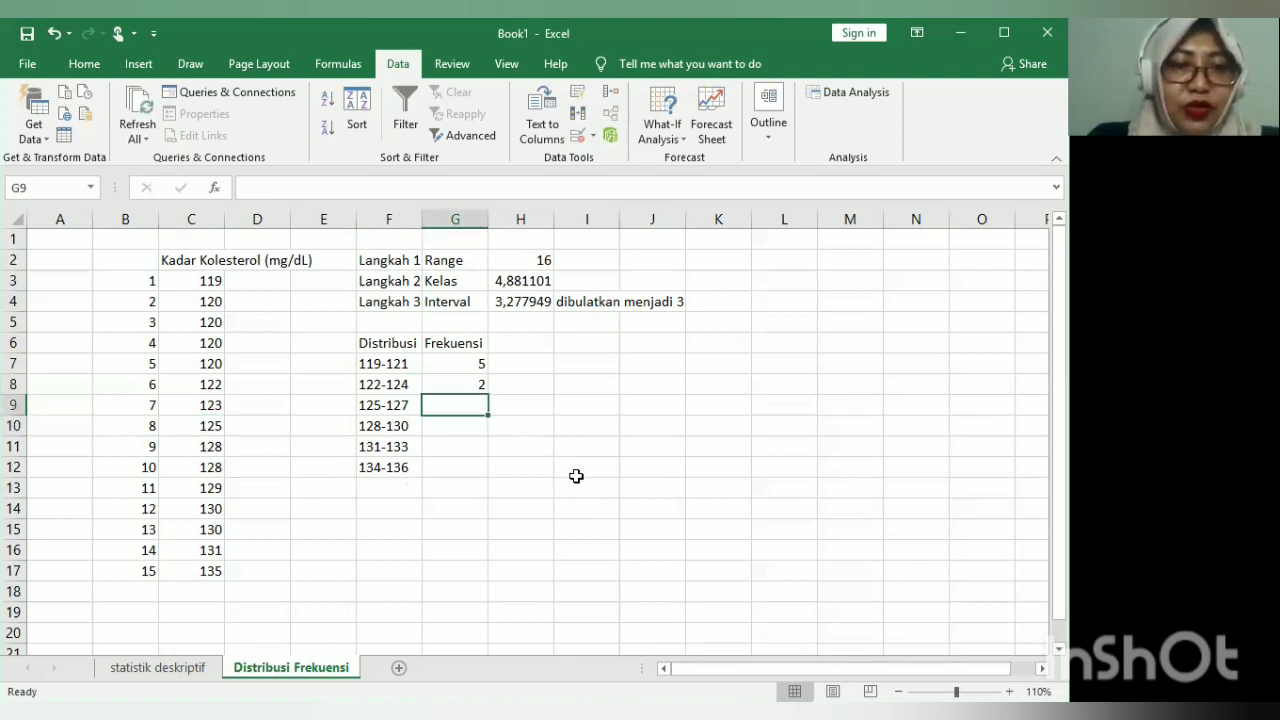
type("1")
key("Return")
Step: Count the cholesterol values from 128 to 130 and enter the frequency 5 in G10
key("Down")
key("Left")
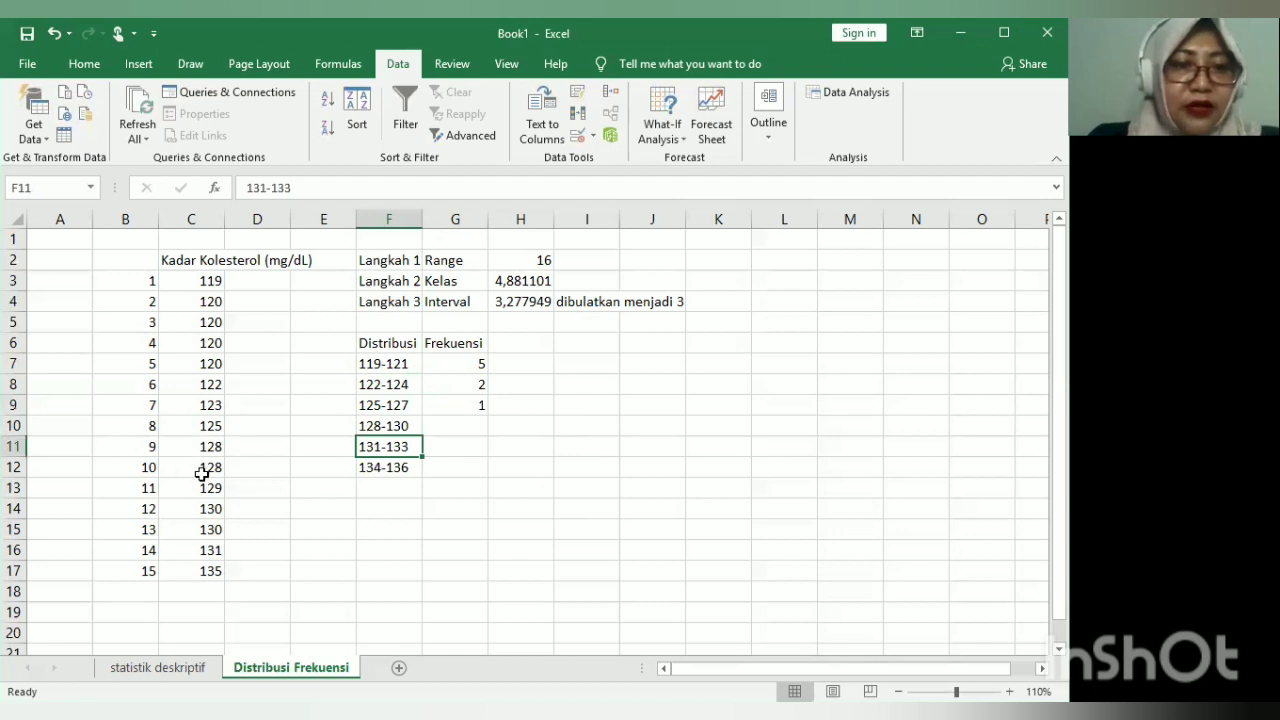
left_click(196, 466)
left_click(198, 489)
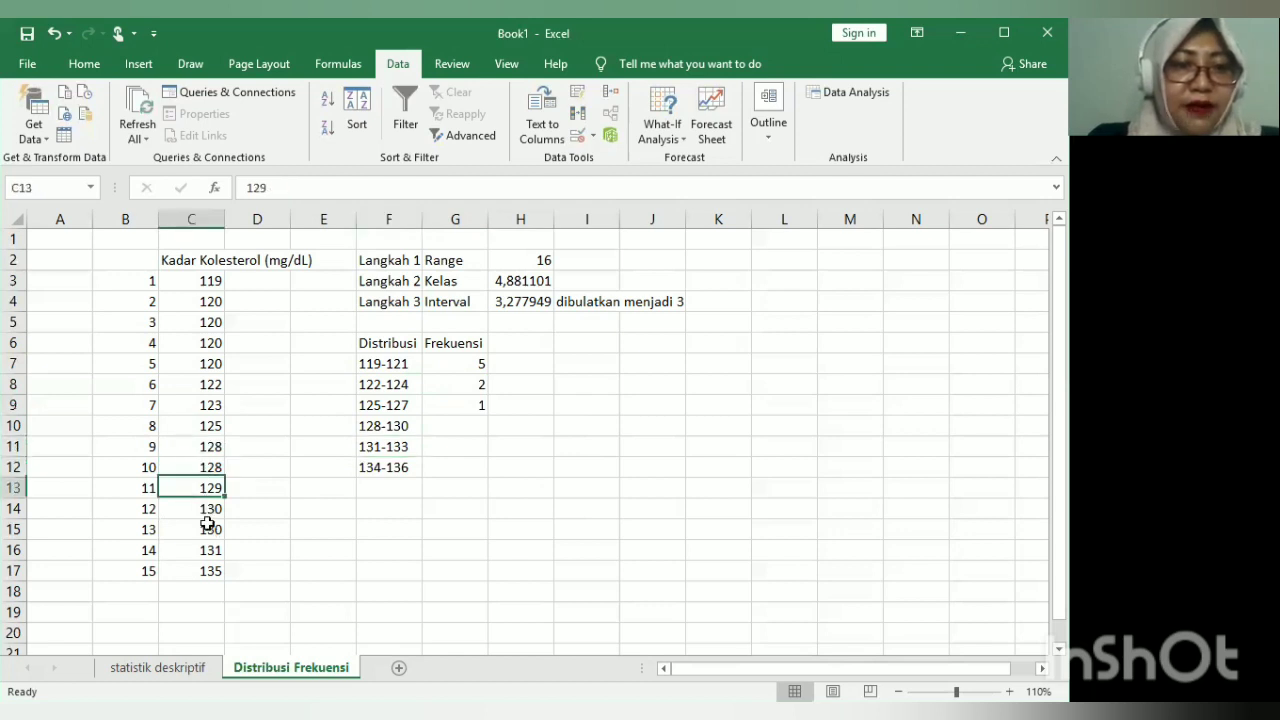
key("Down")
key("Down")
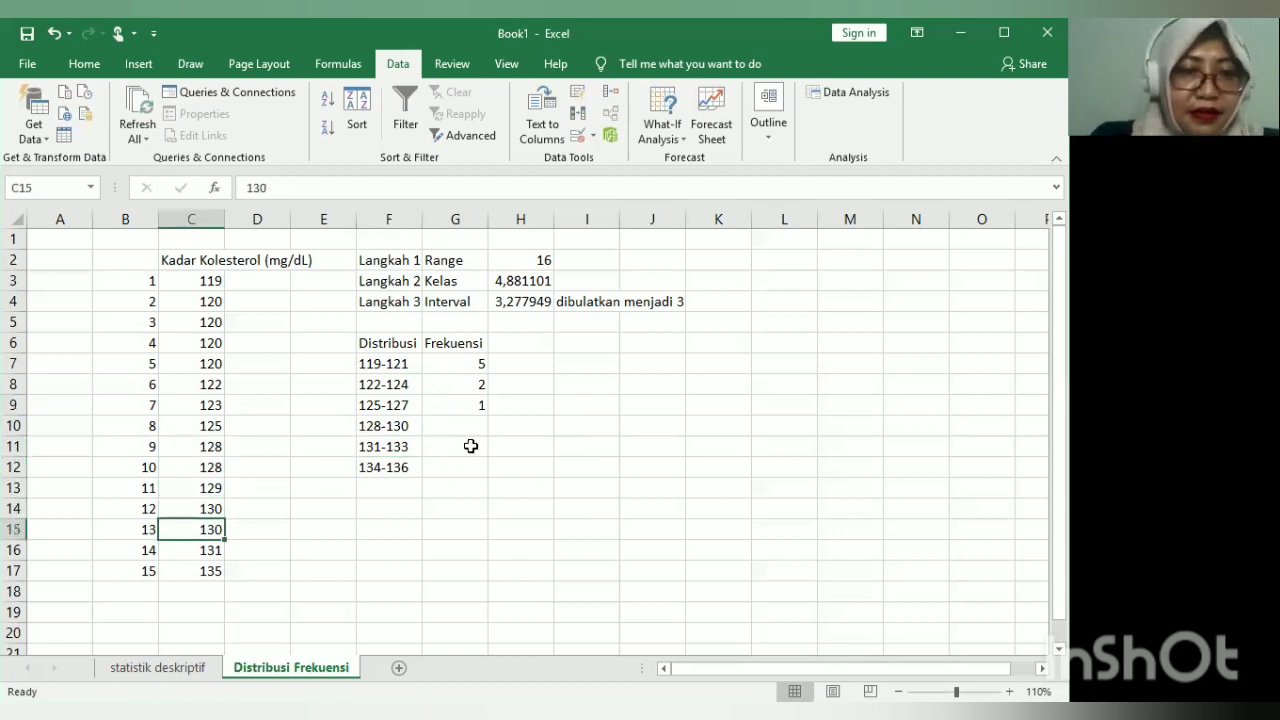
left_click(455, 428)
type("5")
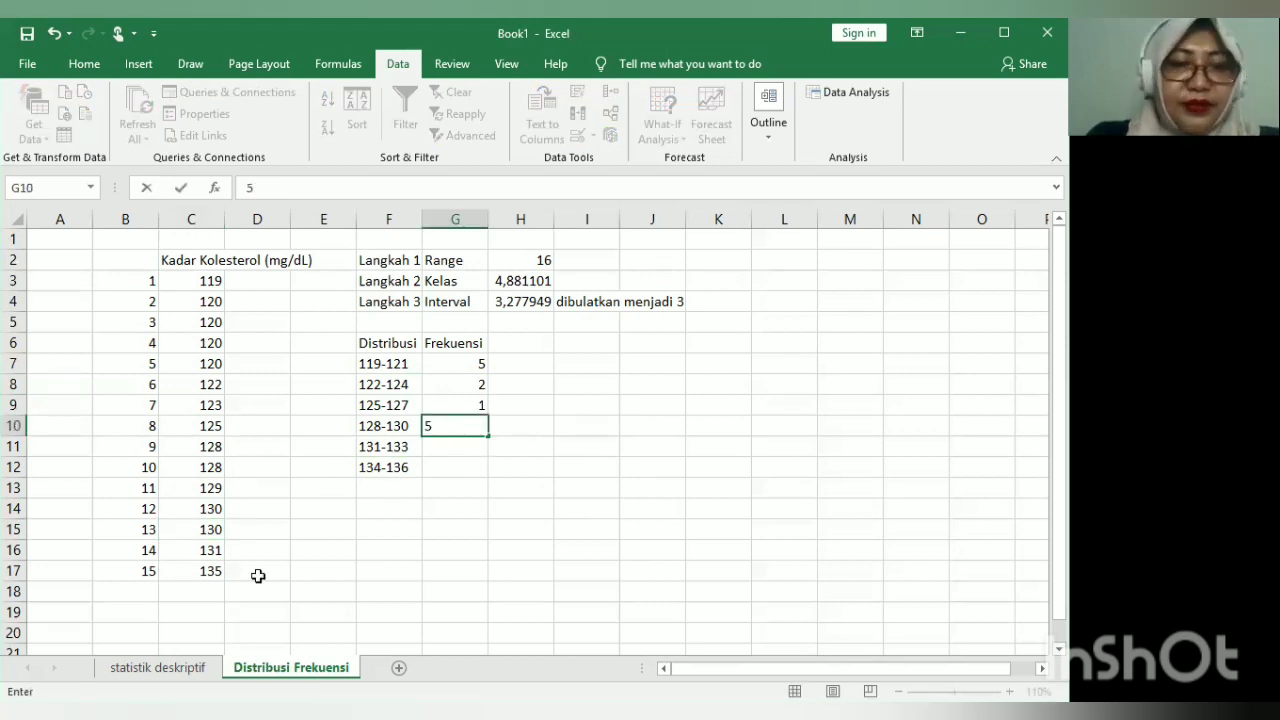
key("Return")
Step: Complete the Frekuensi column with 1 in G11 for the 131-133 class and 1 in G12 for the 134-136 class
left_click(218, 553)
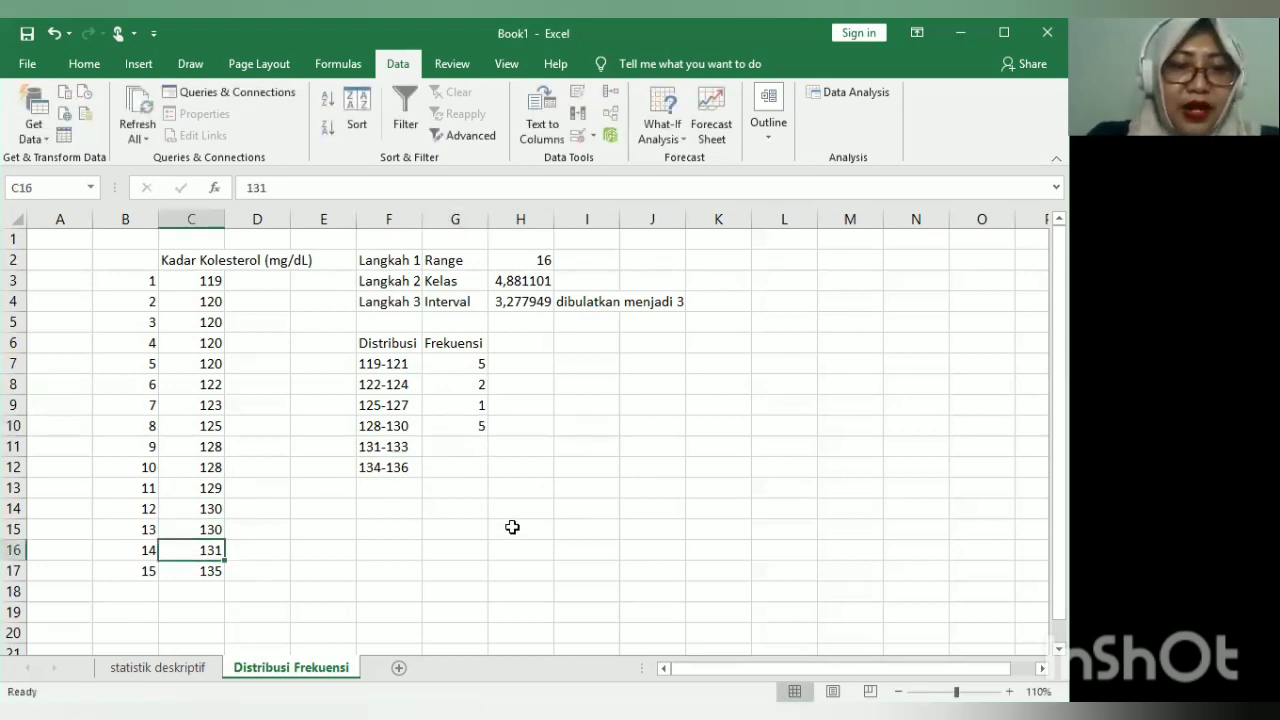
left_click(455, 446)
type("1")
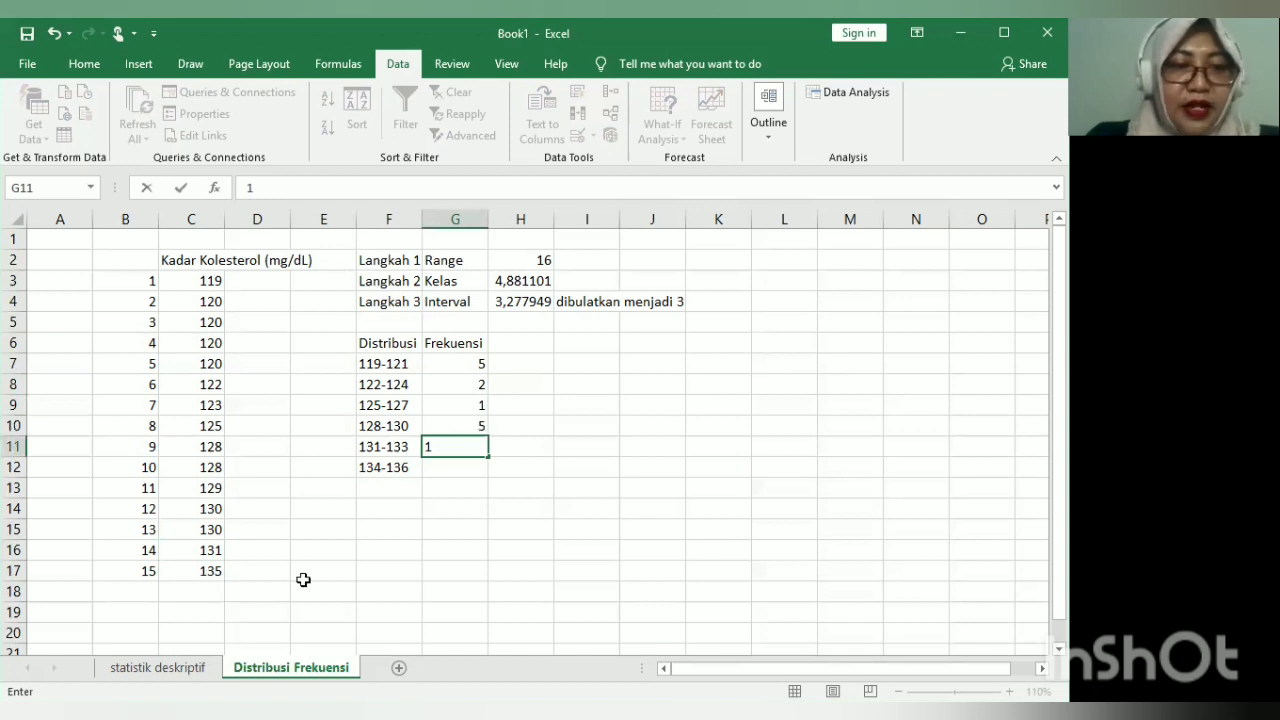
left_click(210, 571)
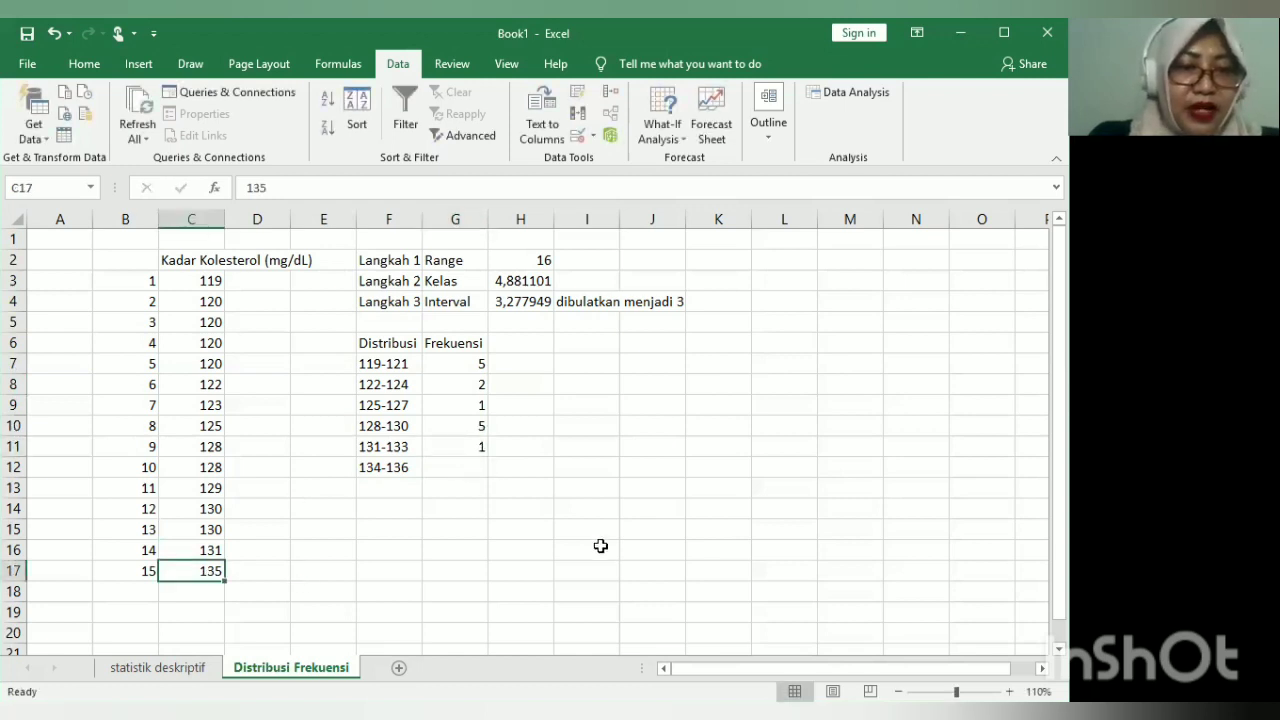
left_click(455, 467)
type("1")
left_click(626, 503)
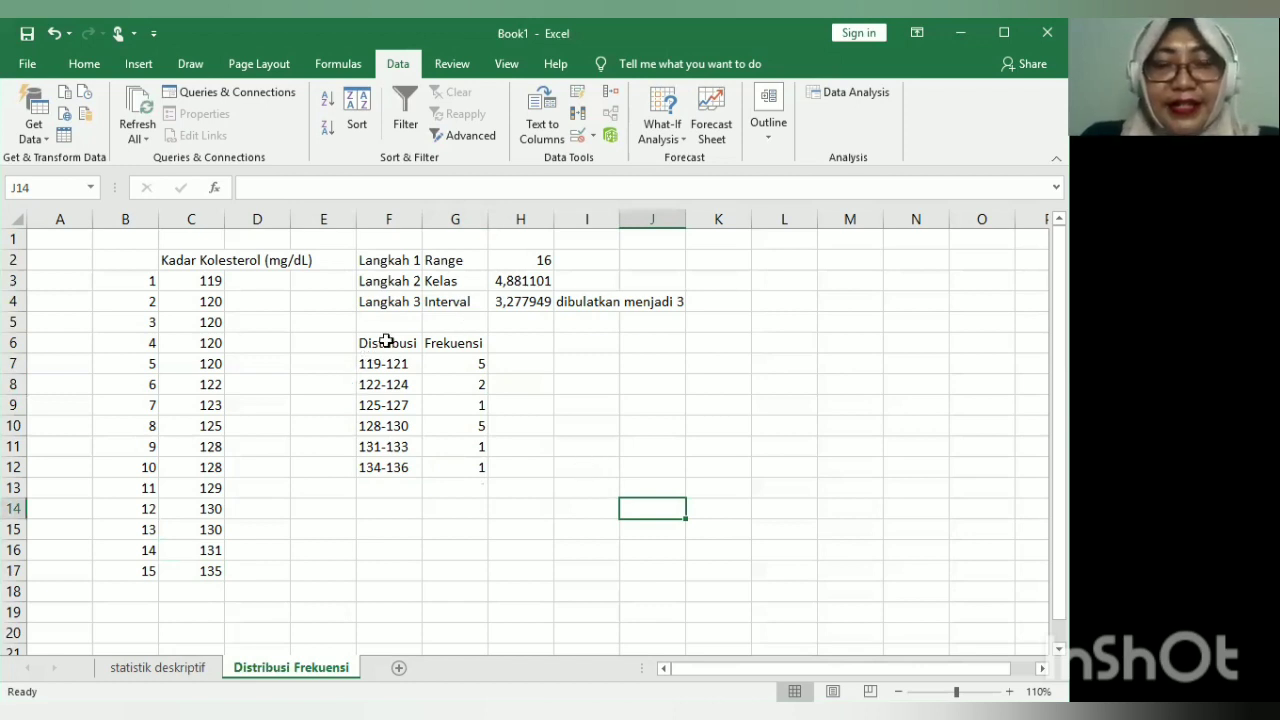
Step: Add the label BIN in F14, below the finished frequency table
left_click_drag(388, 342, 455, 468)
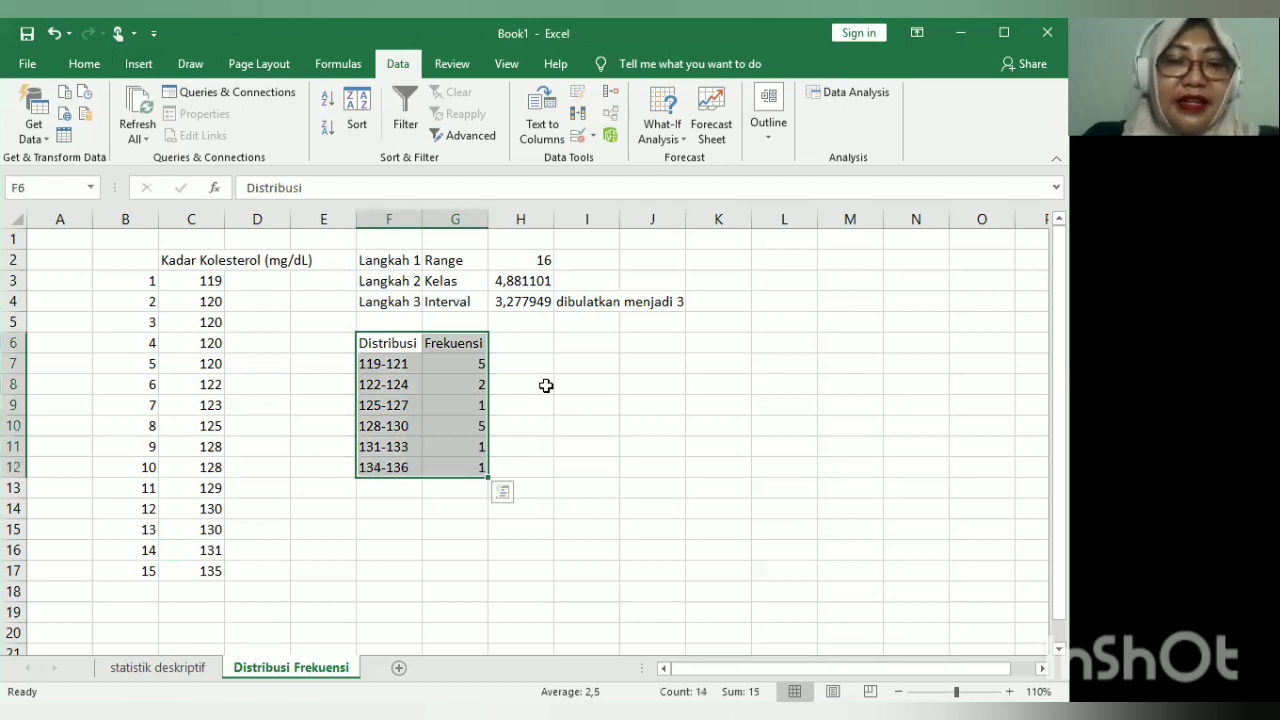
left_click(391, 505)
type("B")
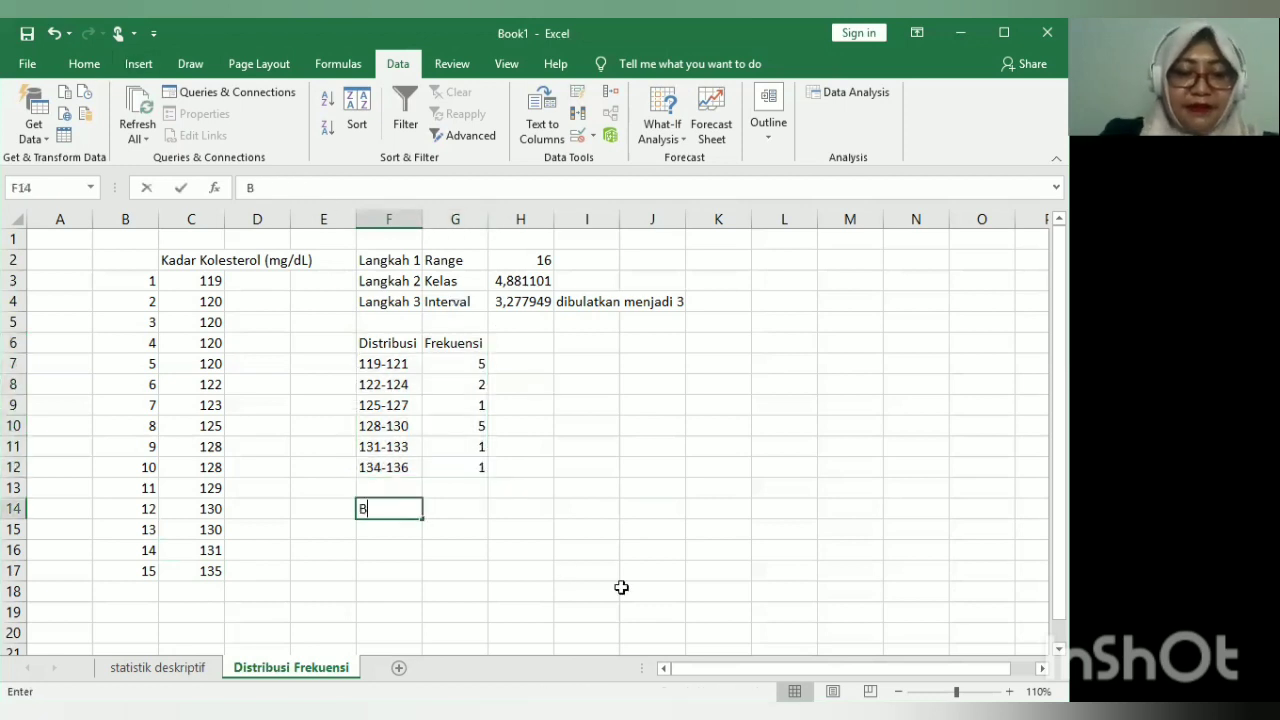
type("IN")
key("Tab")
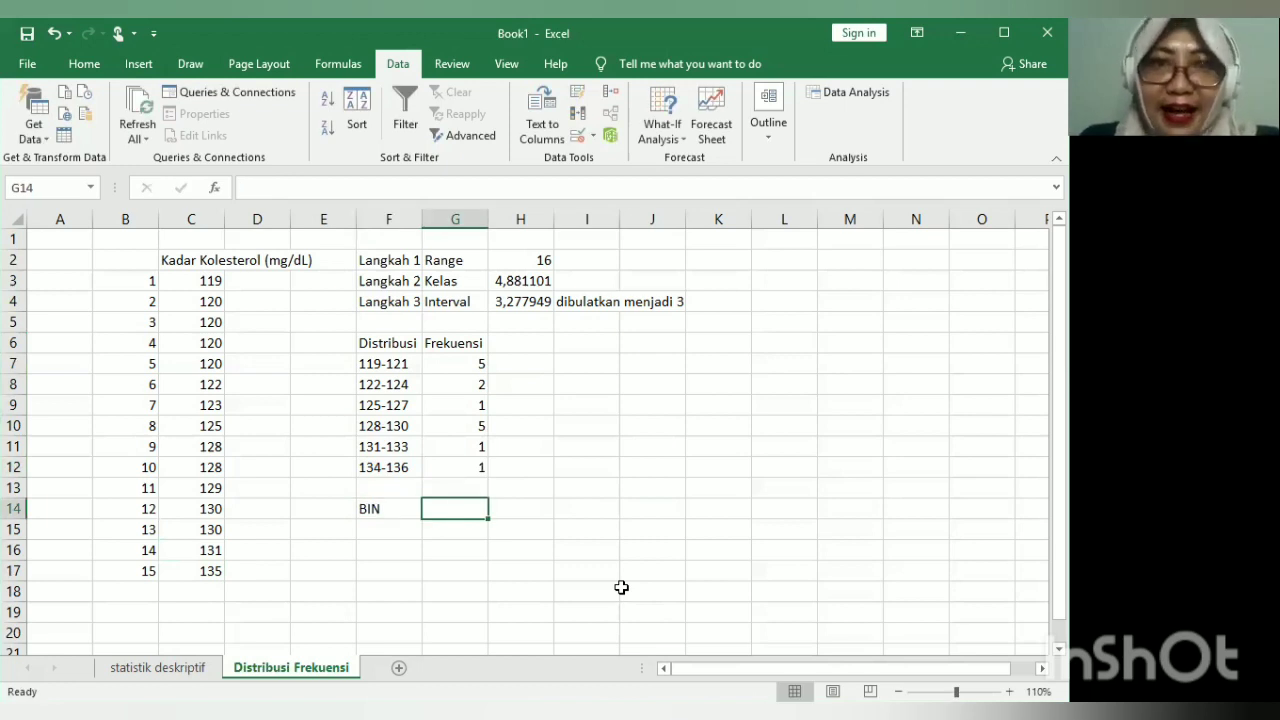
left_click(390, 362)
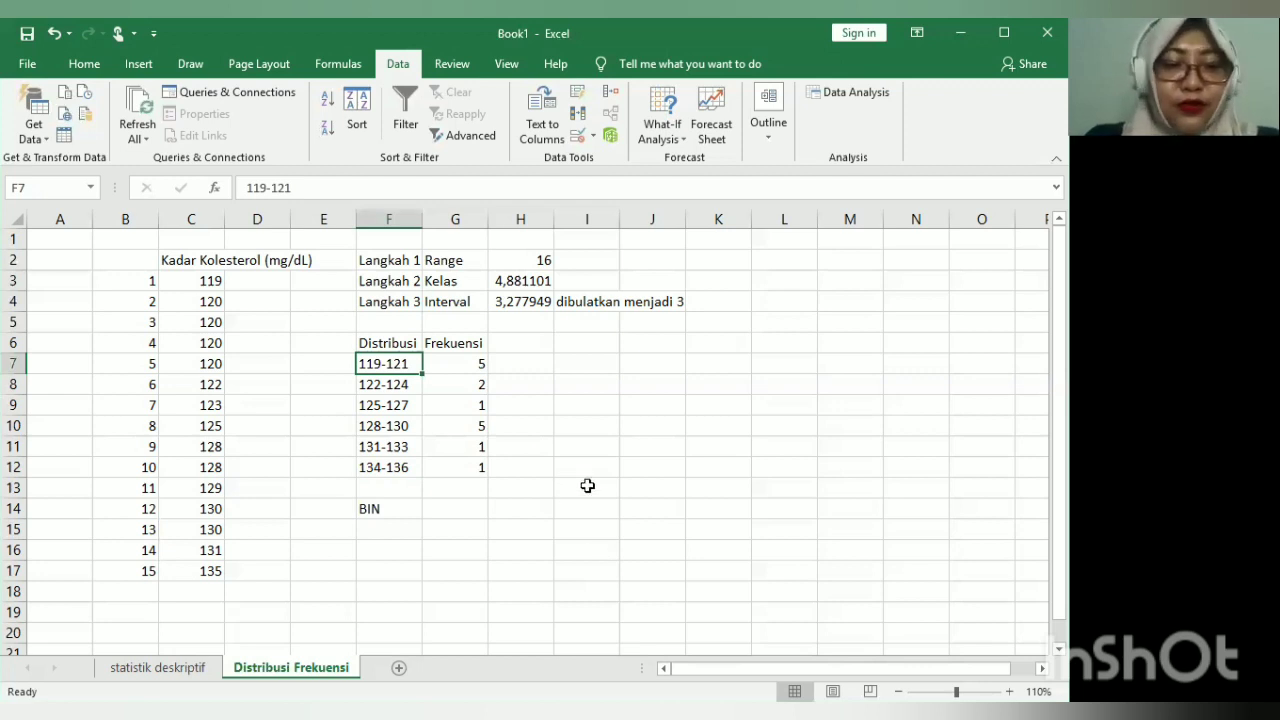
type("121")
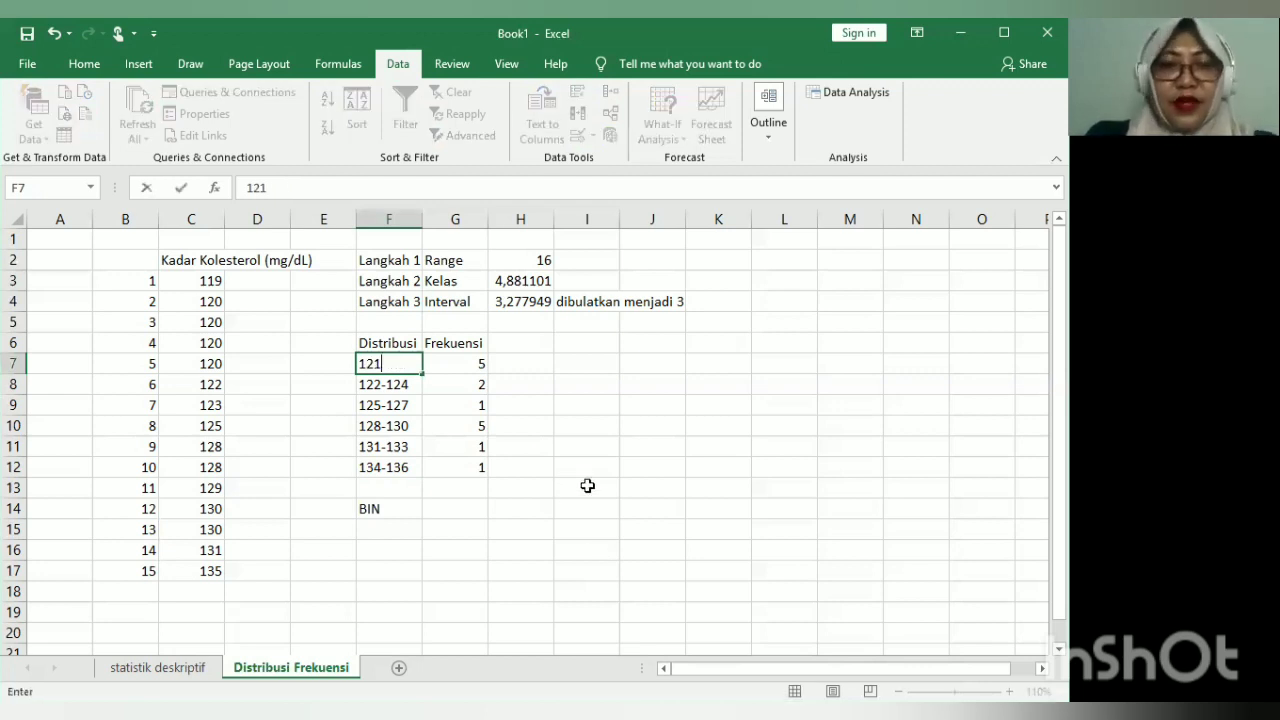
key("BackSpace")
key("BackSpace")
key("BackSpace")
type("119-")
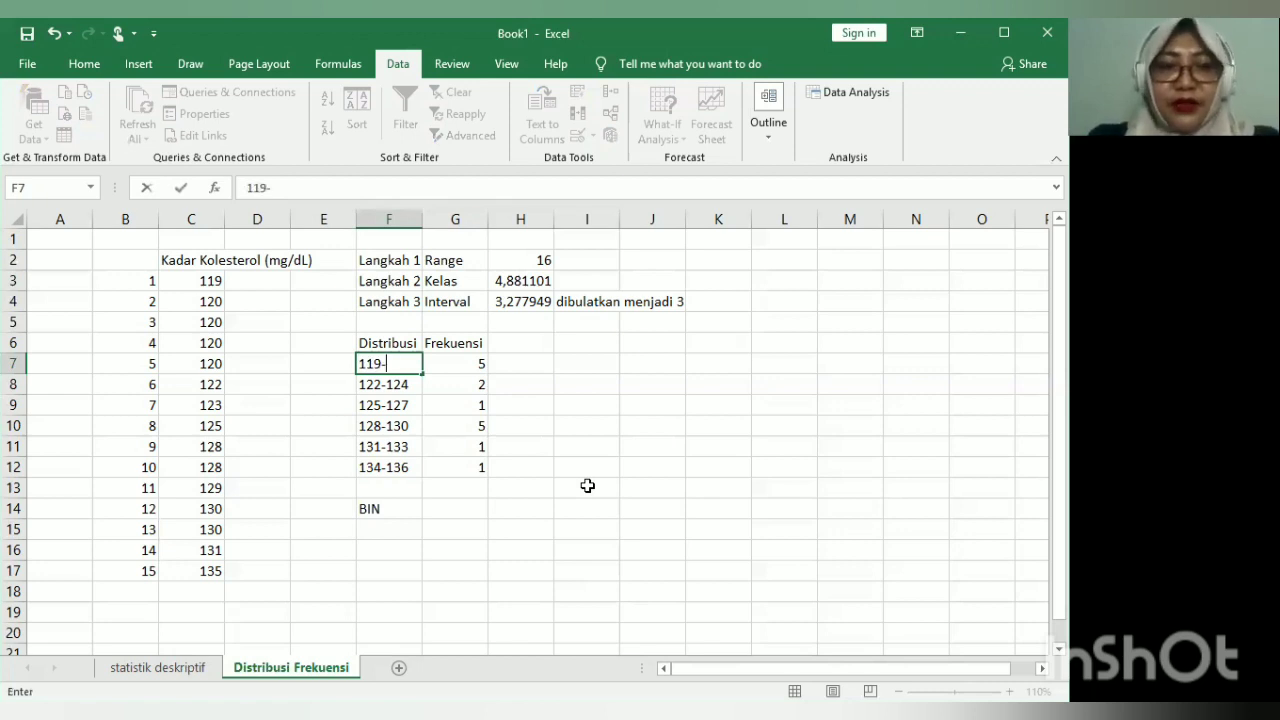
type("121")
key("Return")
Step: Enter the upper limits of the first three classes as BIN values: 121 in G14, 124 in G15 and 127 in G16
left_click(465, 506)
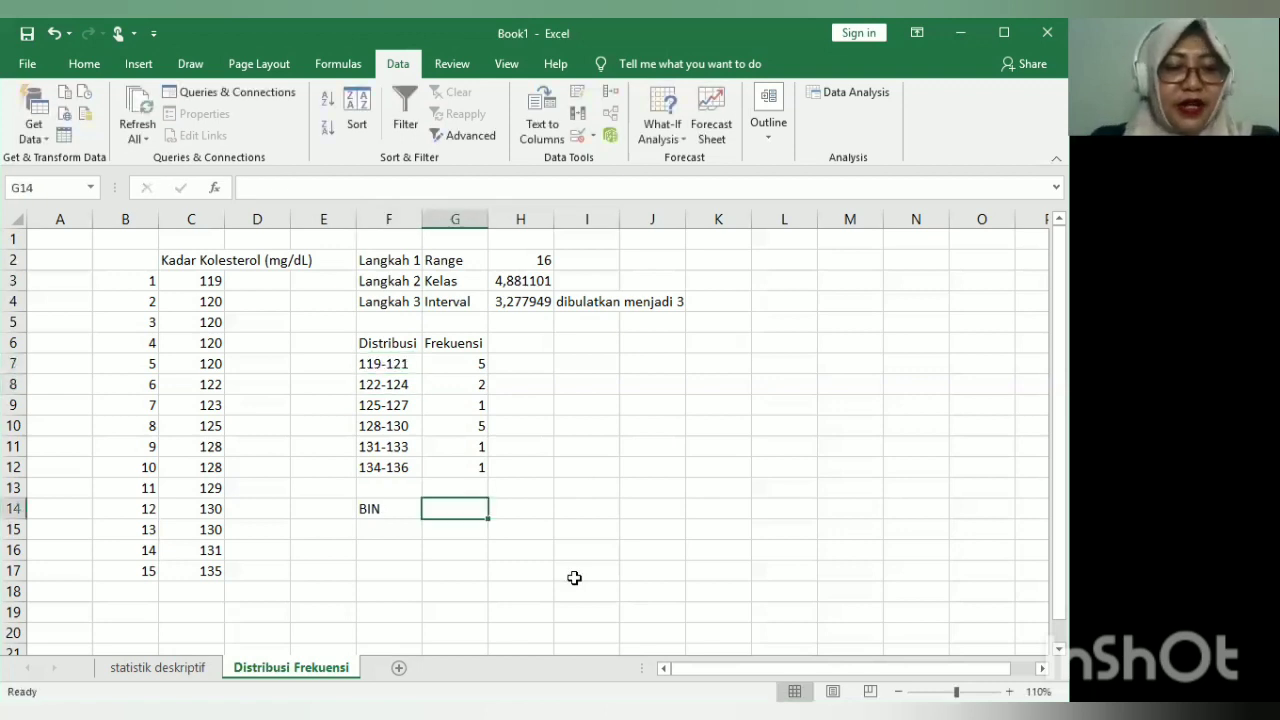
type("121")
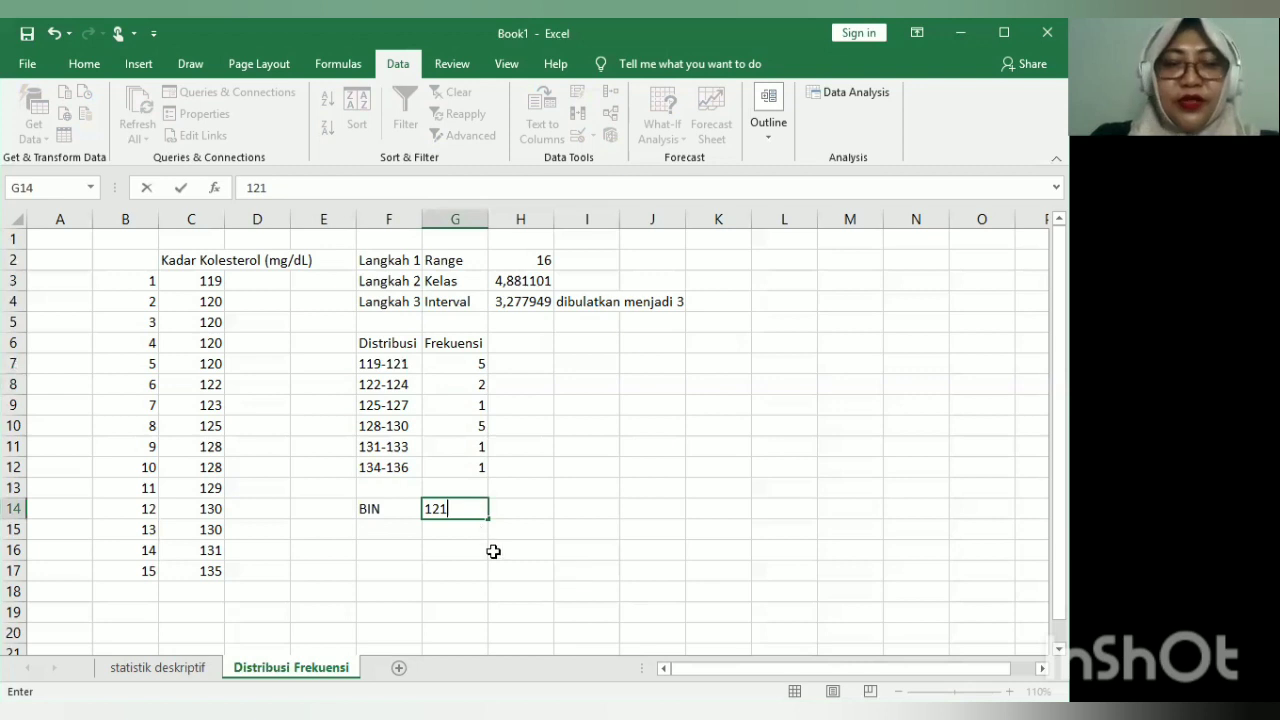
key("Return")
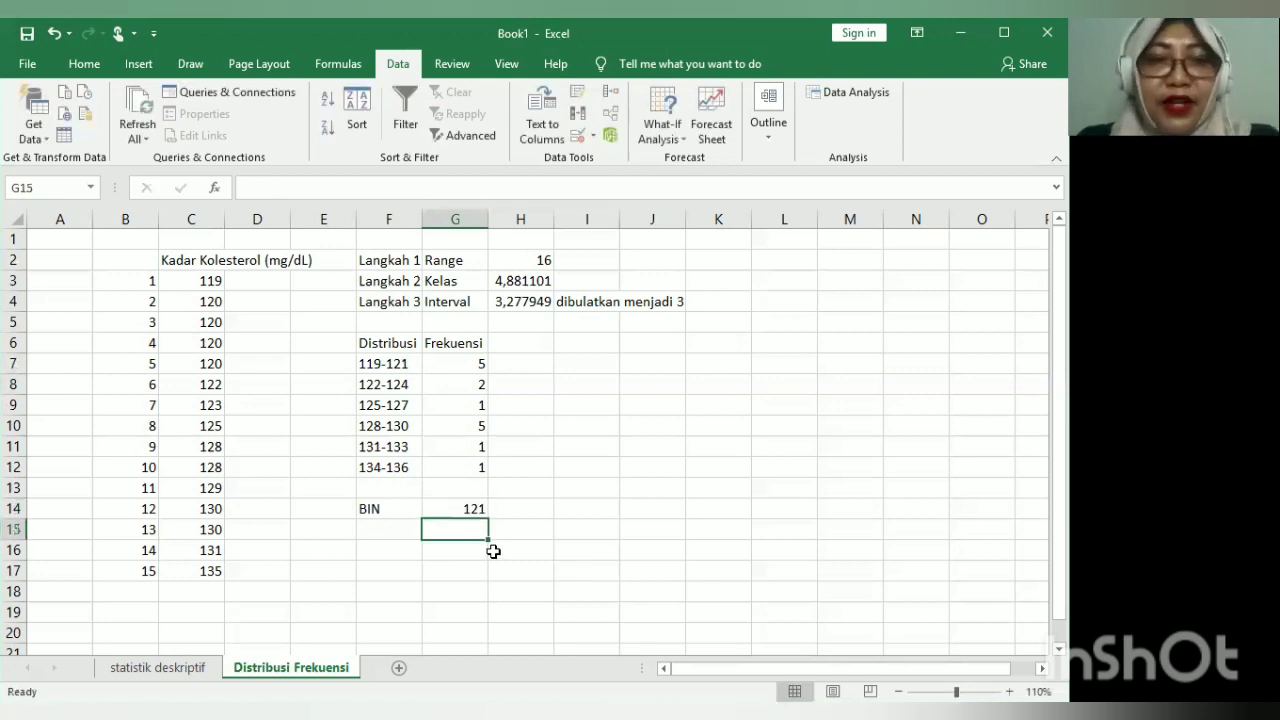
type("124")
key("Return")
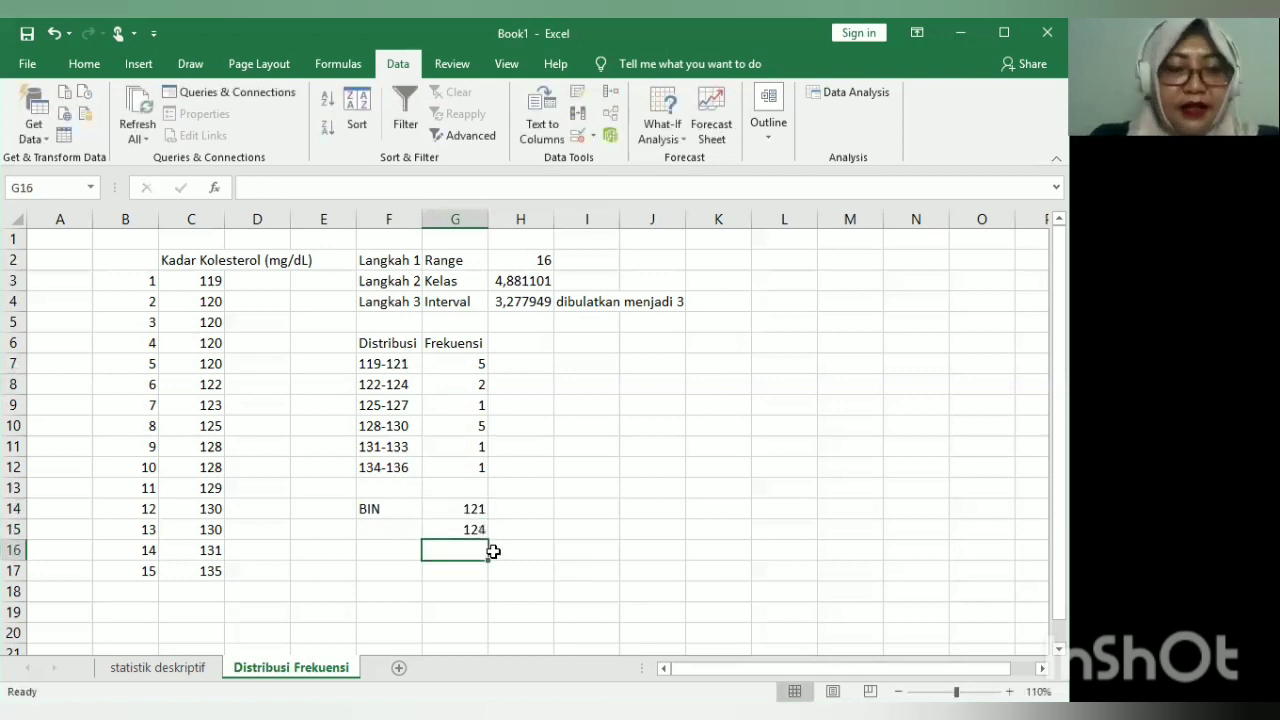
type("127")
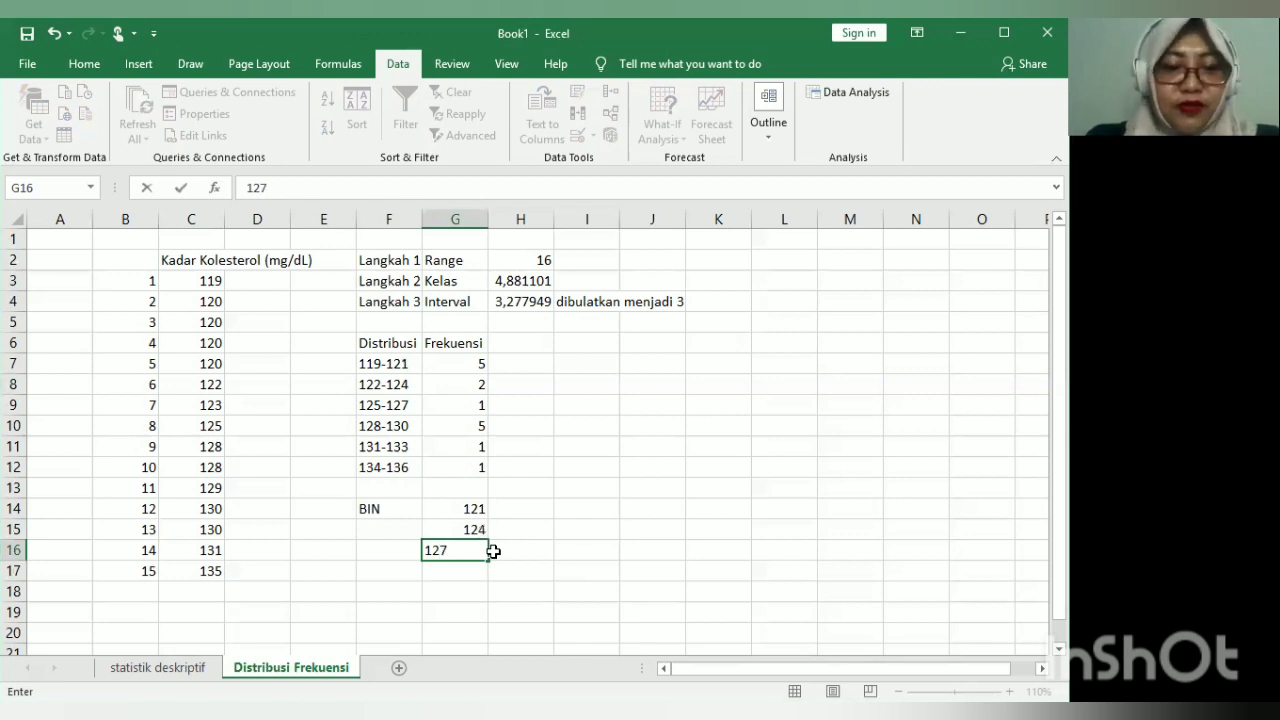
key("Return")
Step: Complete the BIN values with the remaining class upper limits: 130 in G17, 133 in G18 and 136 in G19
type("130")
key("Return")
type("1")
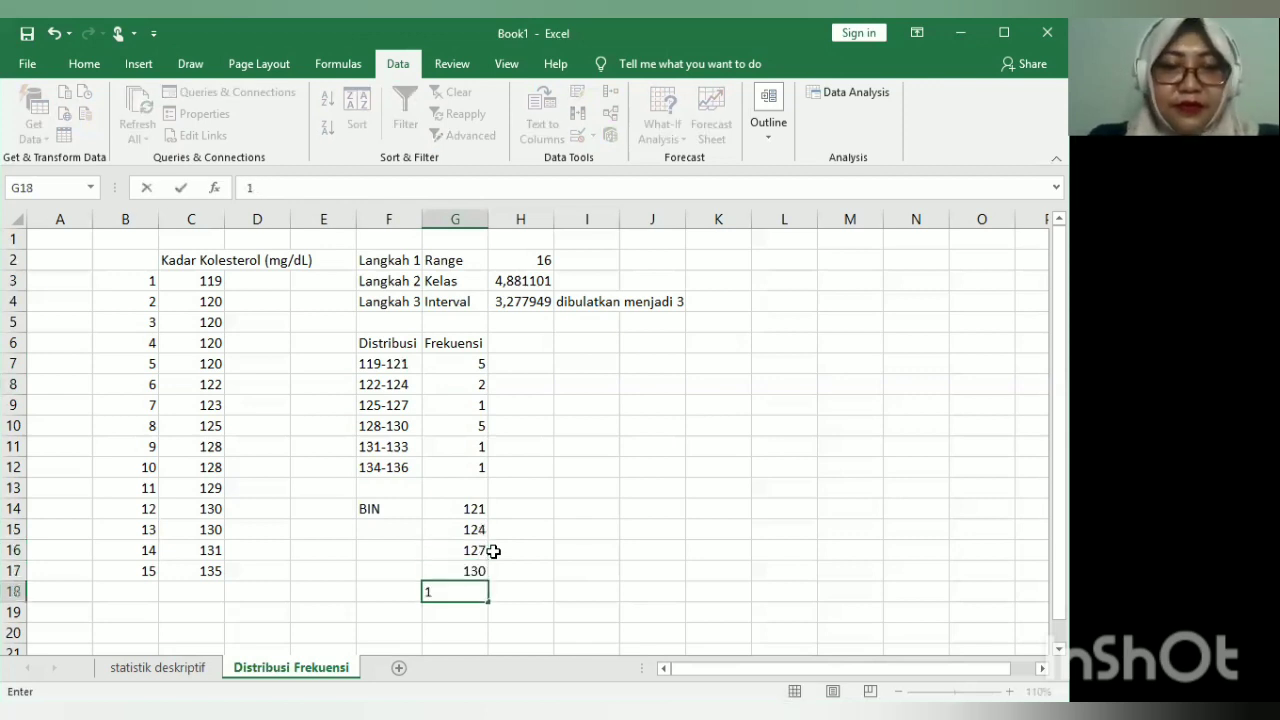
type("33")
key("Return")
type("13")
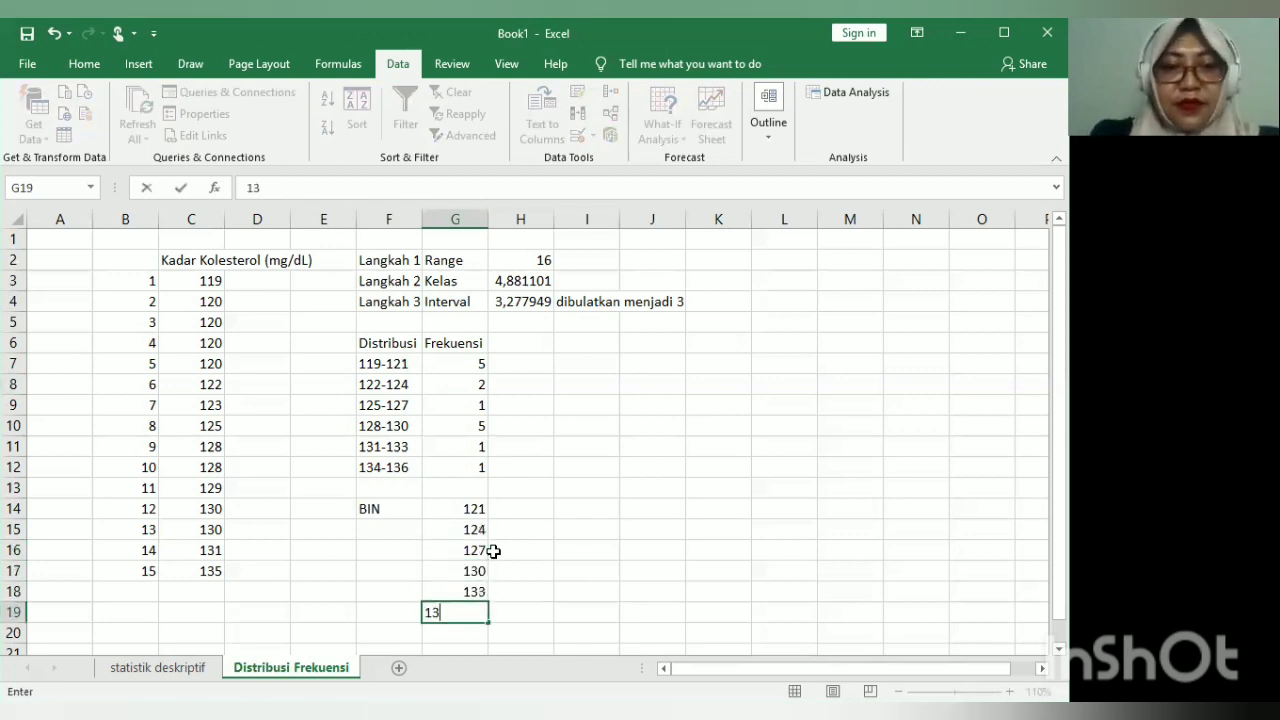
type("6")
key("Return")
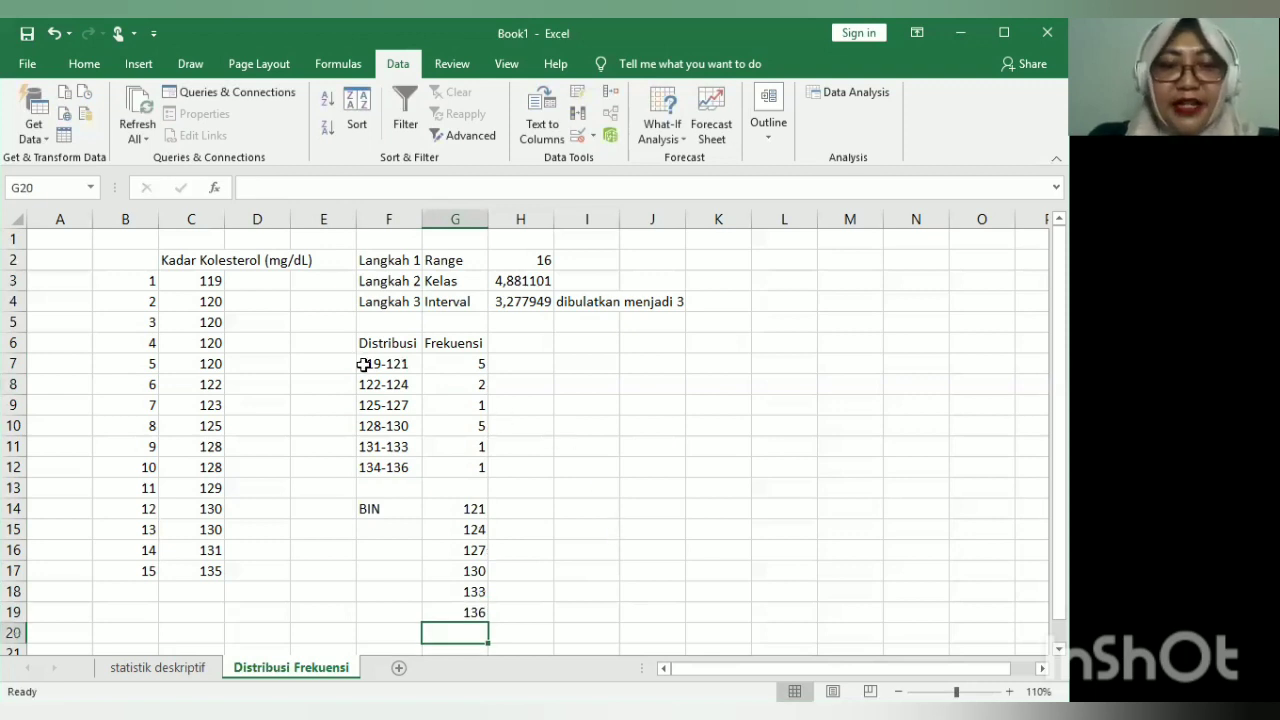
left_click(445, 512)
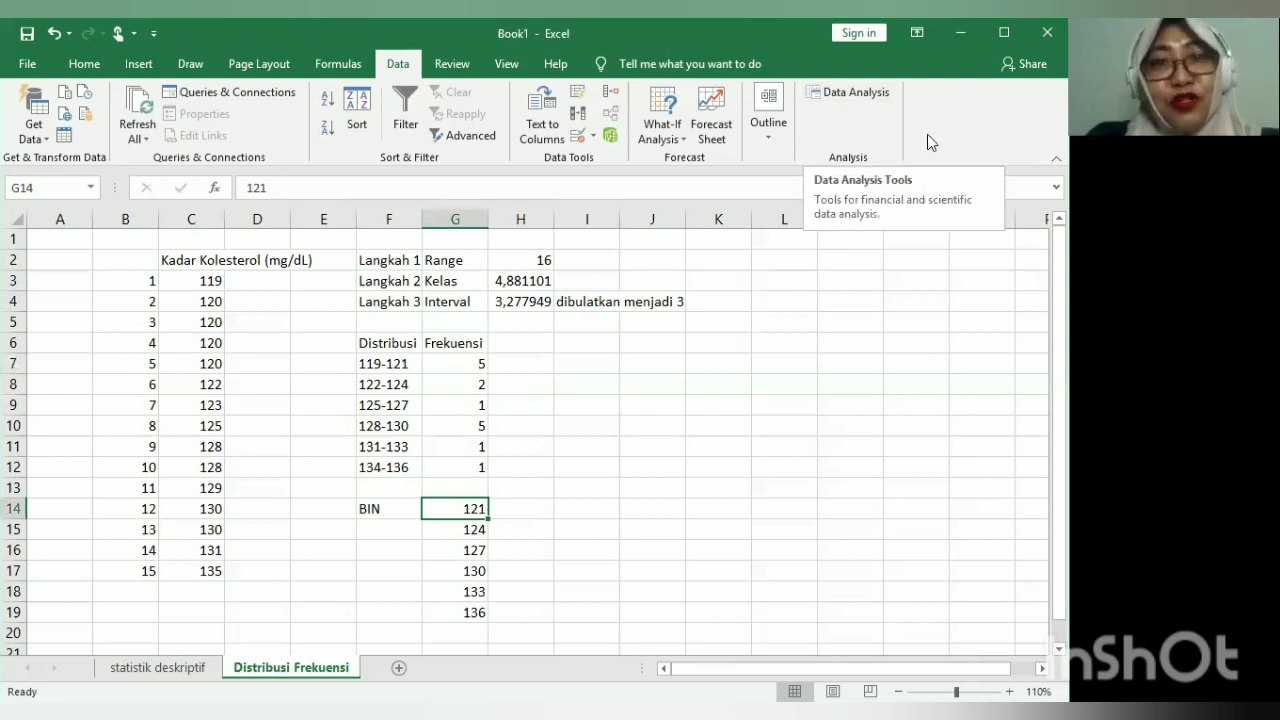
left_click(66, 59)
left_click(133, 66)
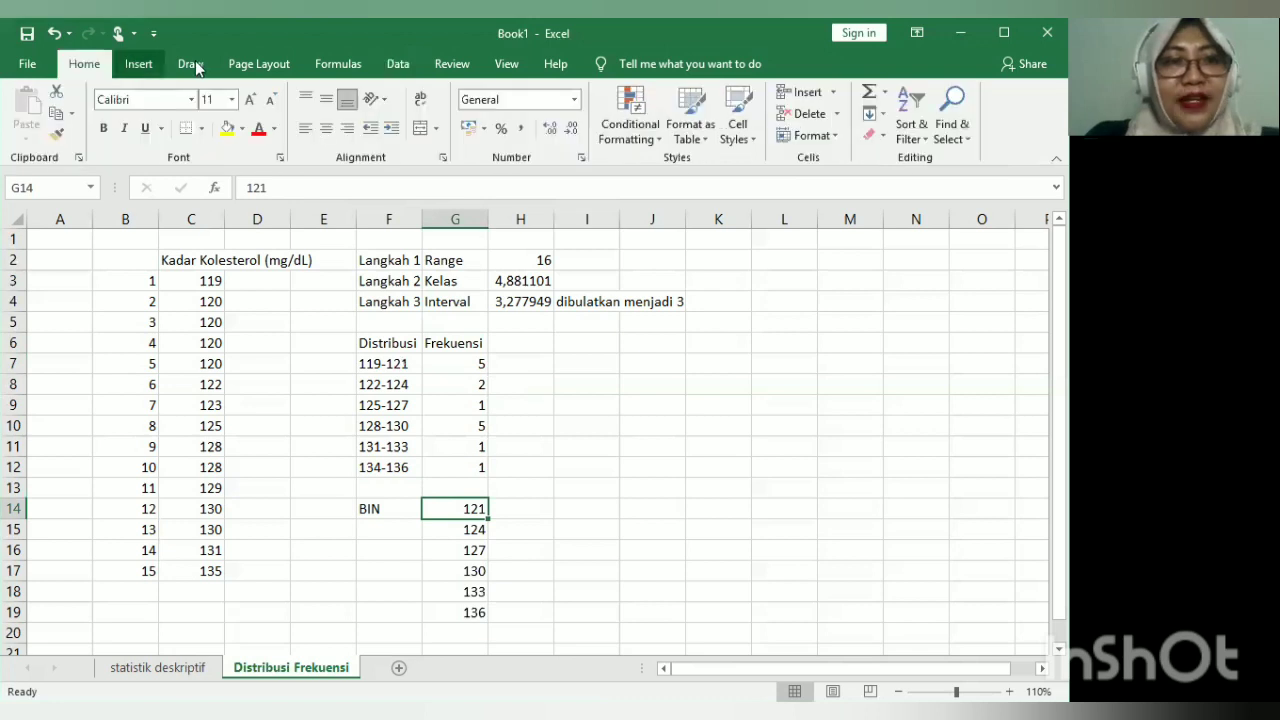
left_click(398, 66)
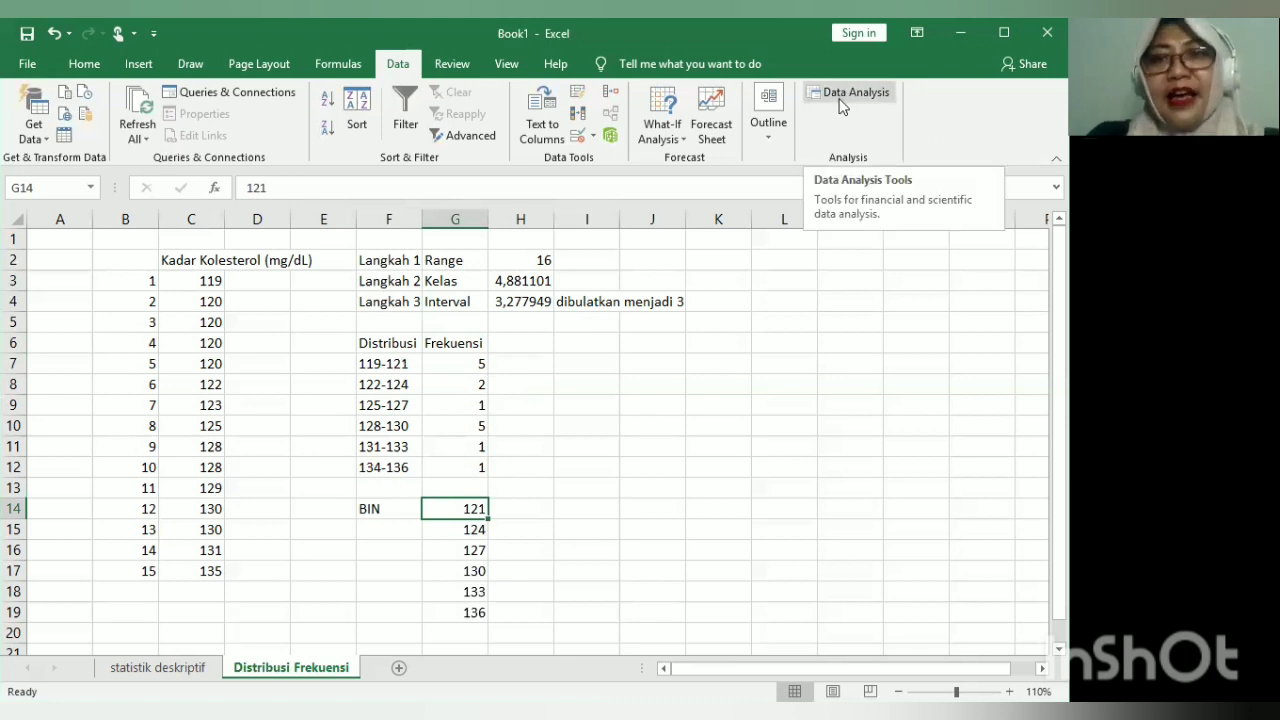
Step: Start the Histogram tool from the Data Analysis tools
left_click(842, 104)
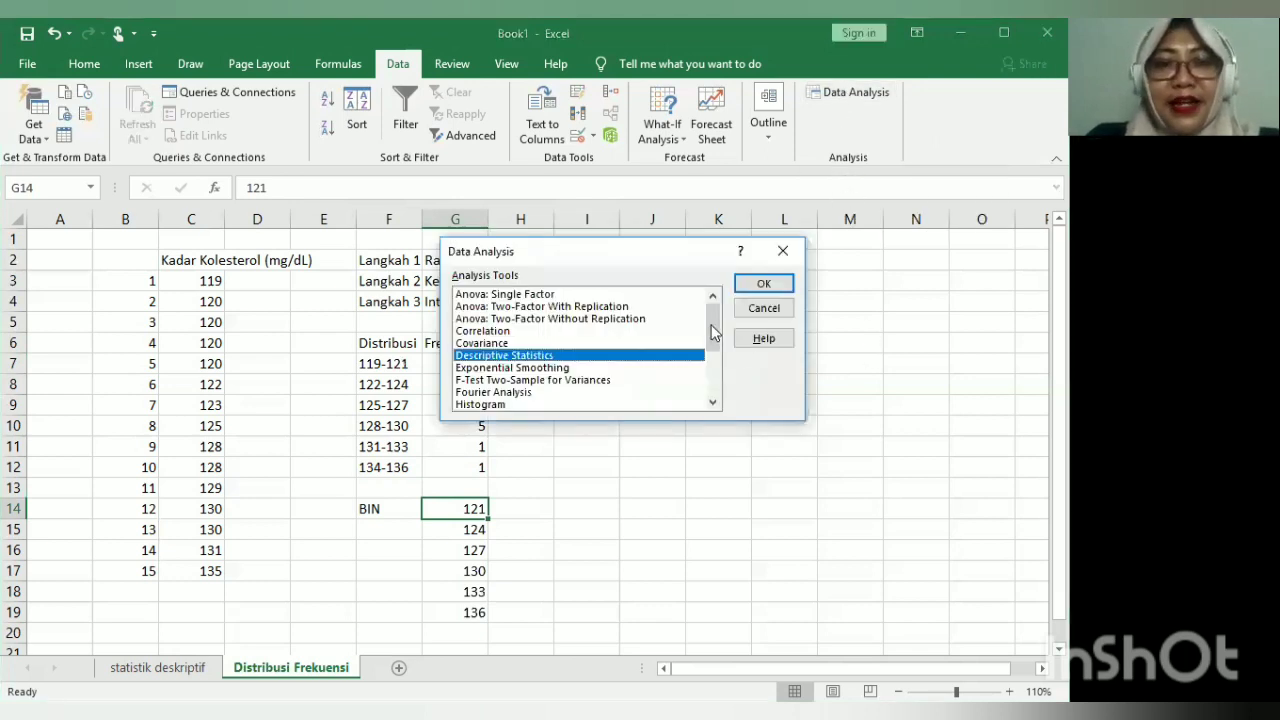
left_click_drag(714, 337, 716, 368)
left_click(487, 333)
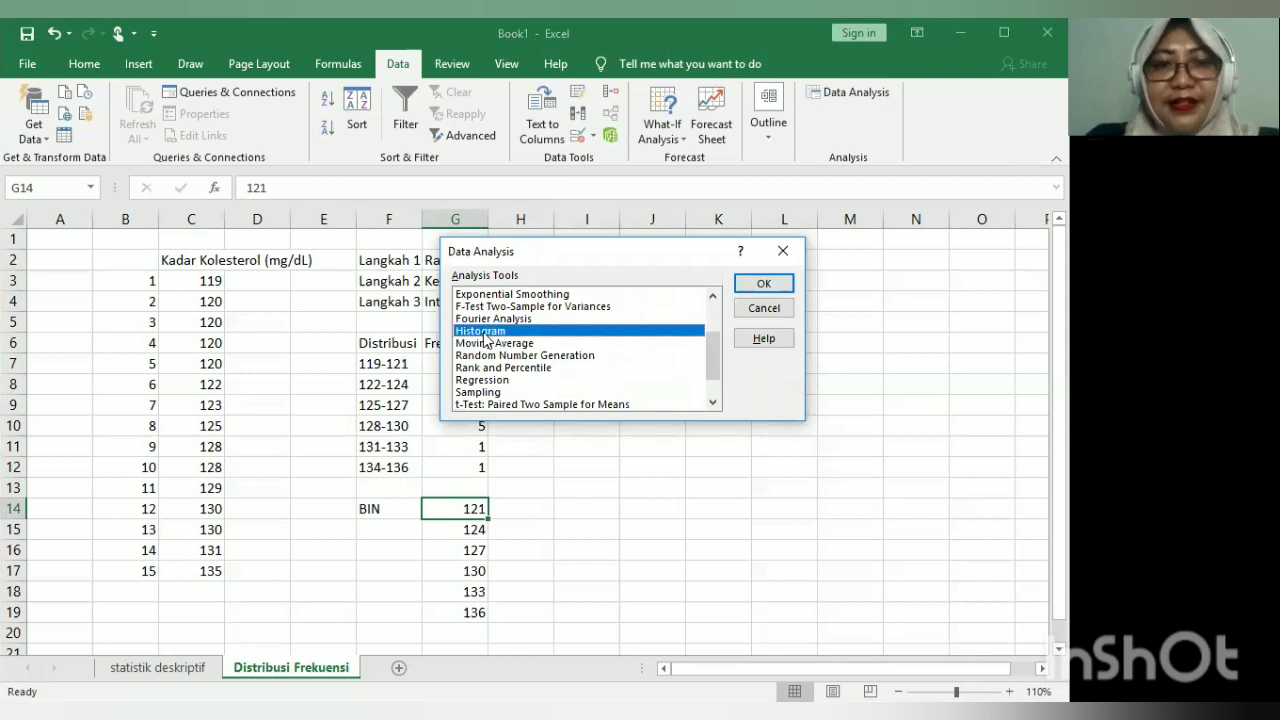
left_click(766, 284)
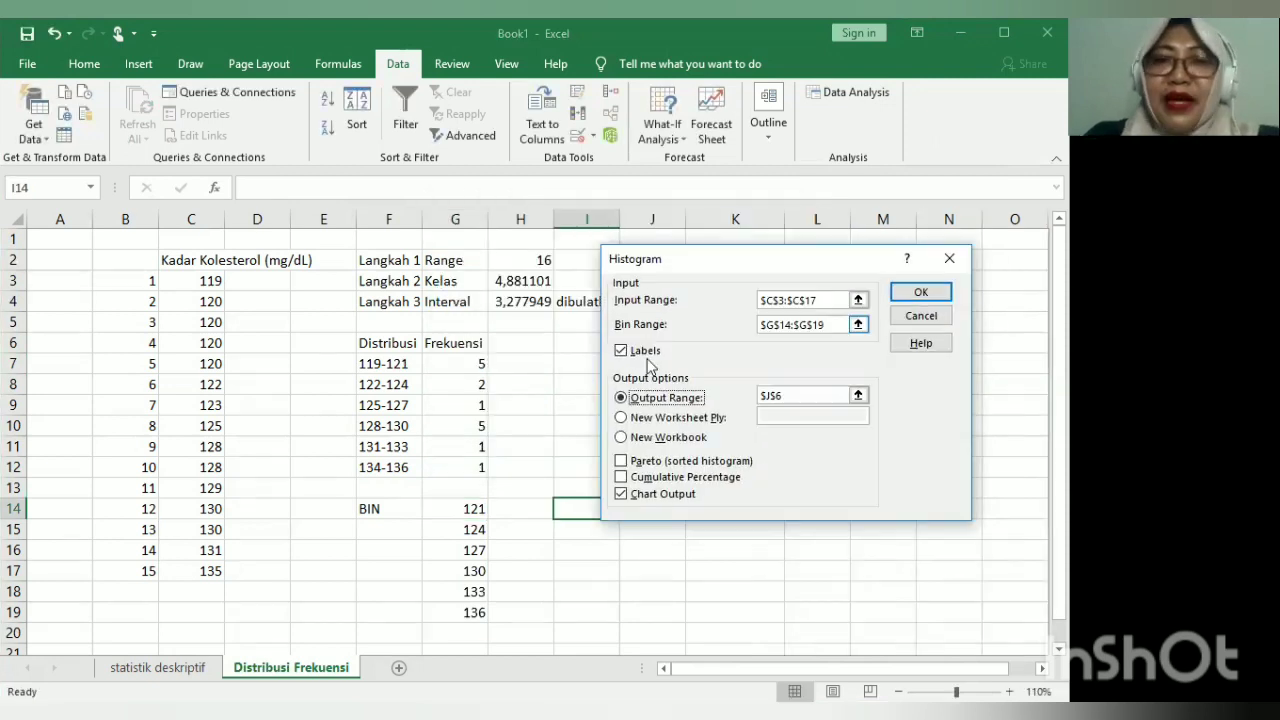
Step: Set the histogram's input range to the cholesterol values in C3:C17 and turn off the Labels option
left_click(860, 300)
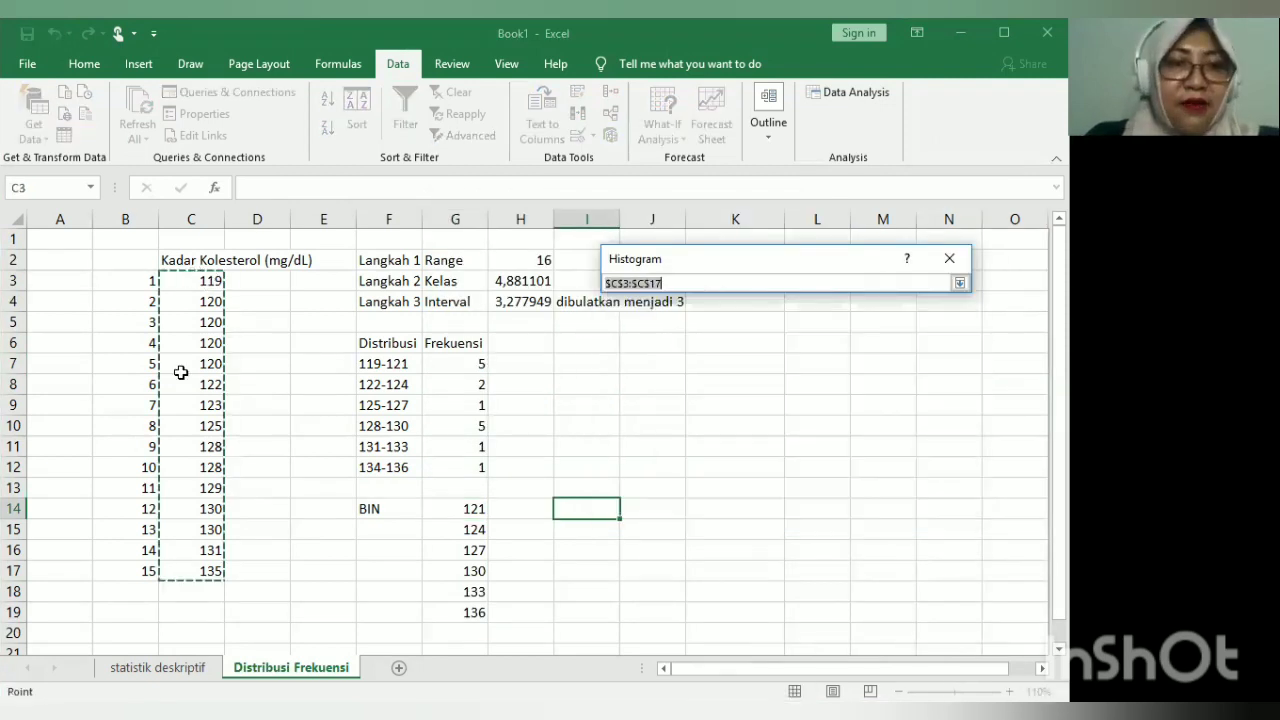
left_click(184, 281)
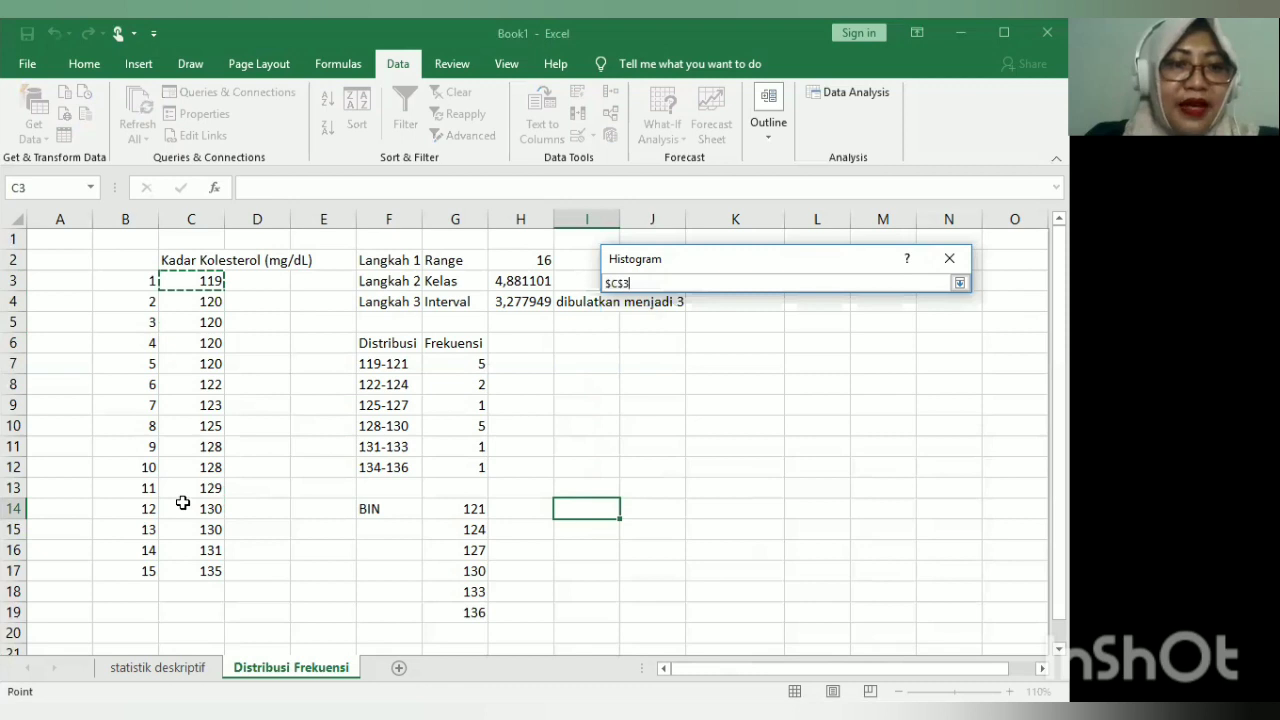
key("ctrl+shift+Down")
left_click(959, 284)
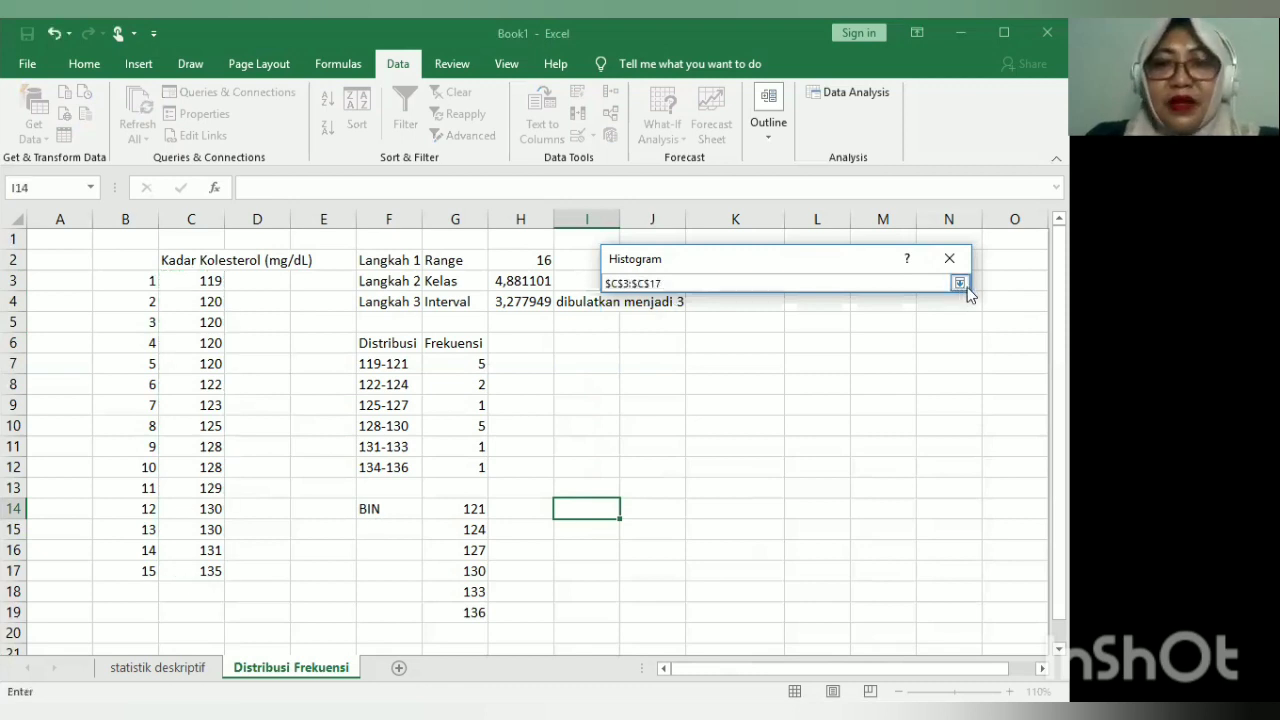
left_click(621, 351)
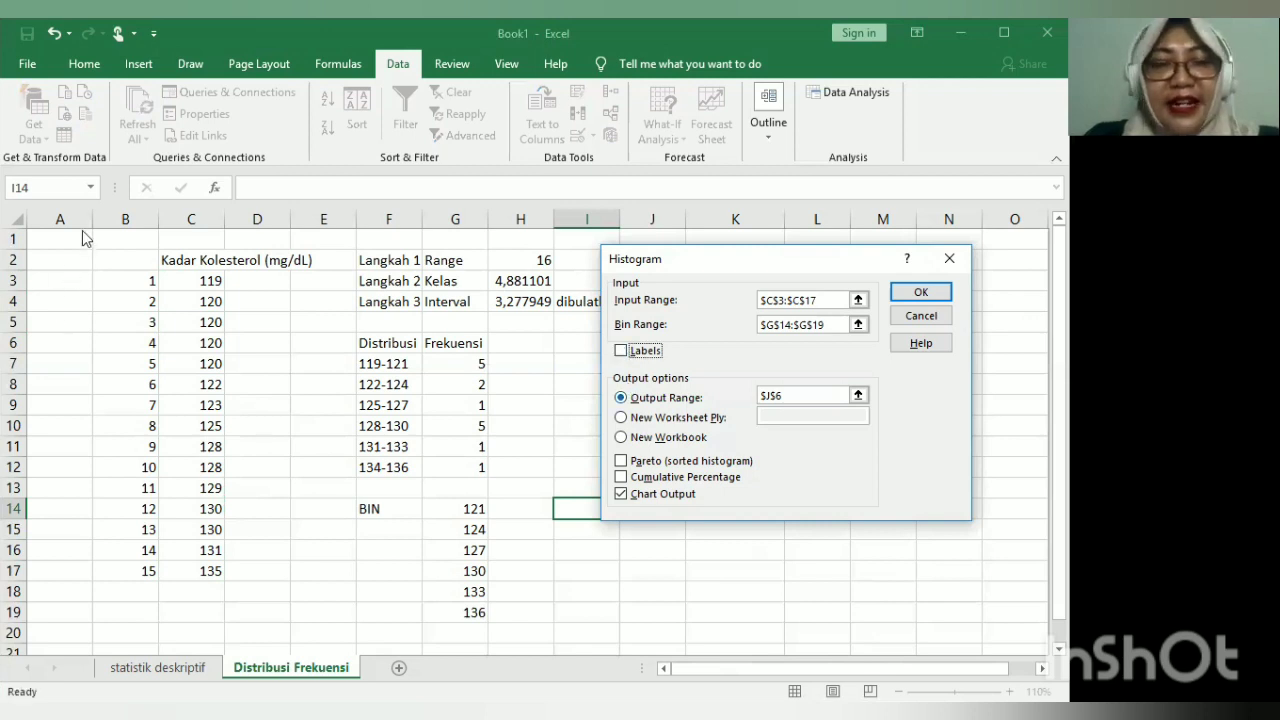
Step: Set the histogram's output range to J6 and generate the frequency table with its chart
left_click(858, 396)
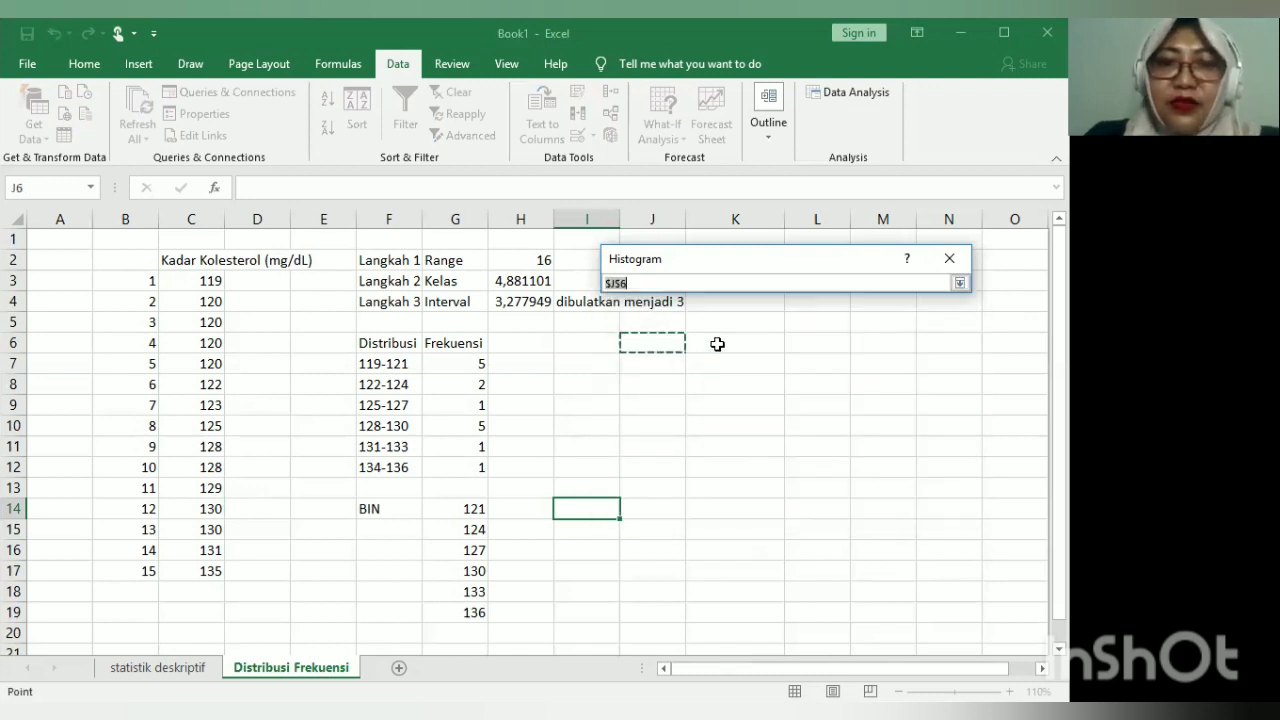
left_click(713, 347)
left_click(651, 335)
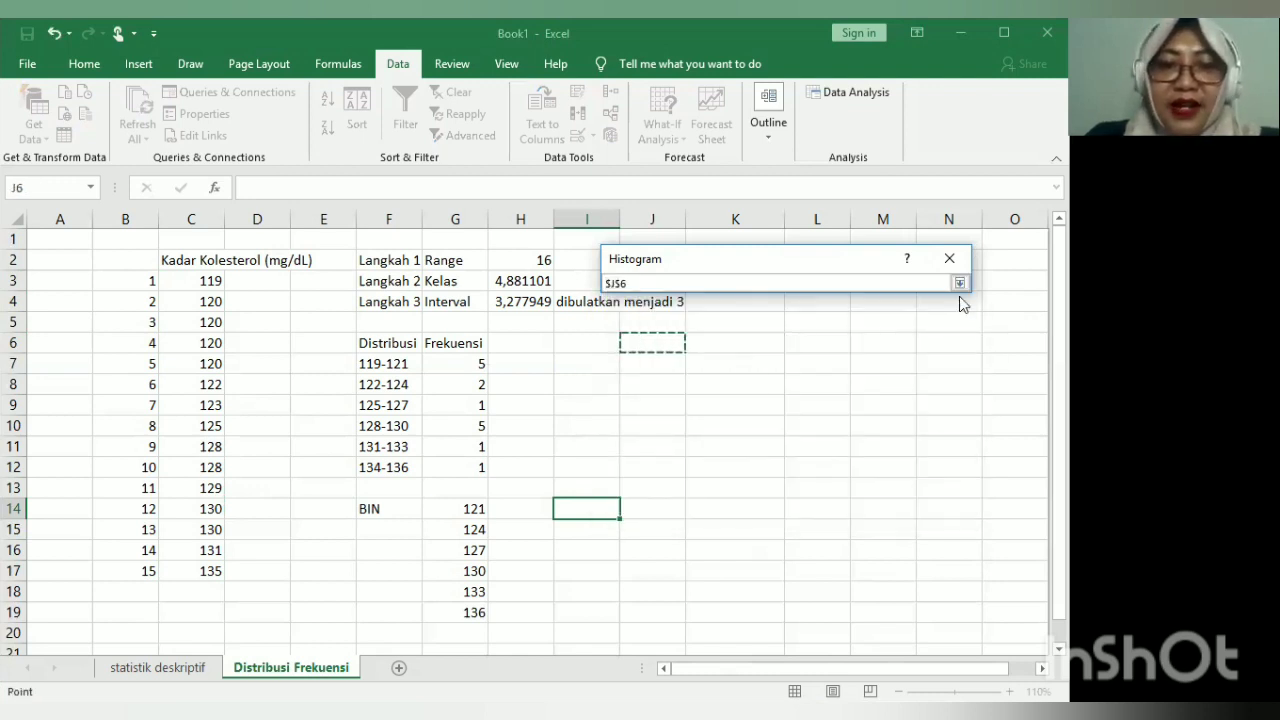
key("Return")
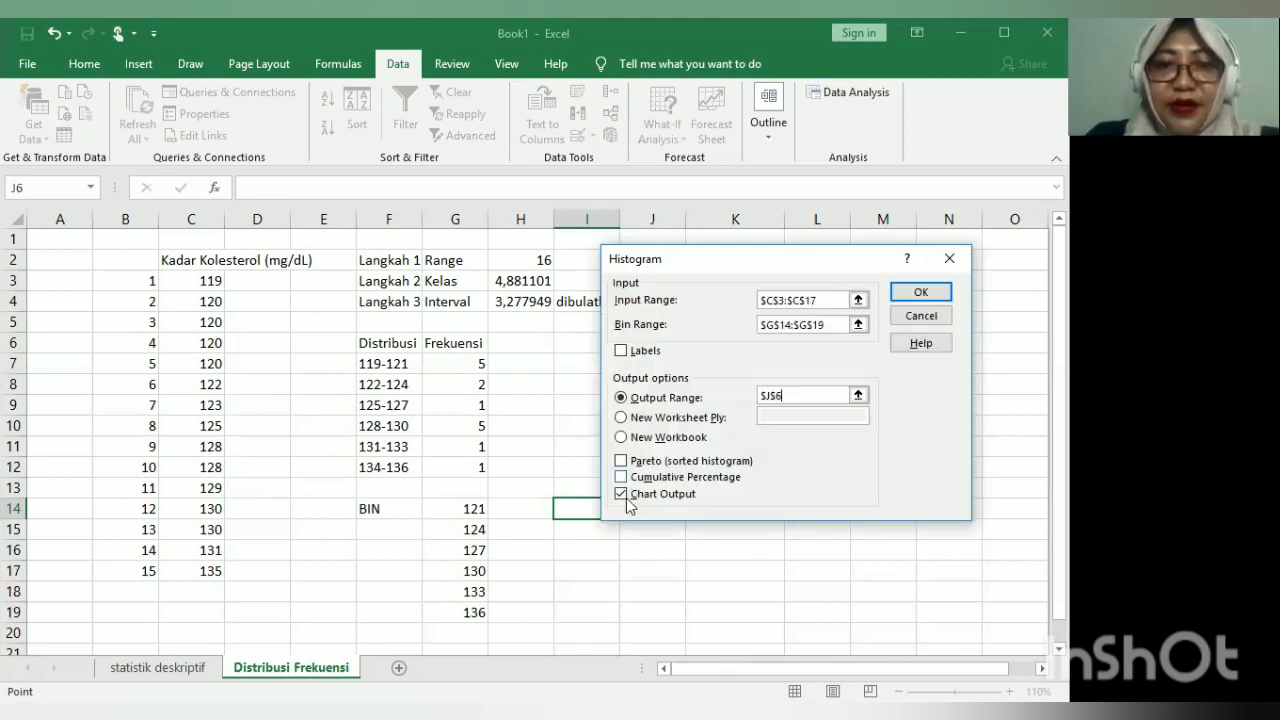
left_click(924, 293)
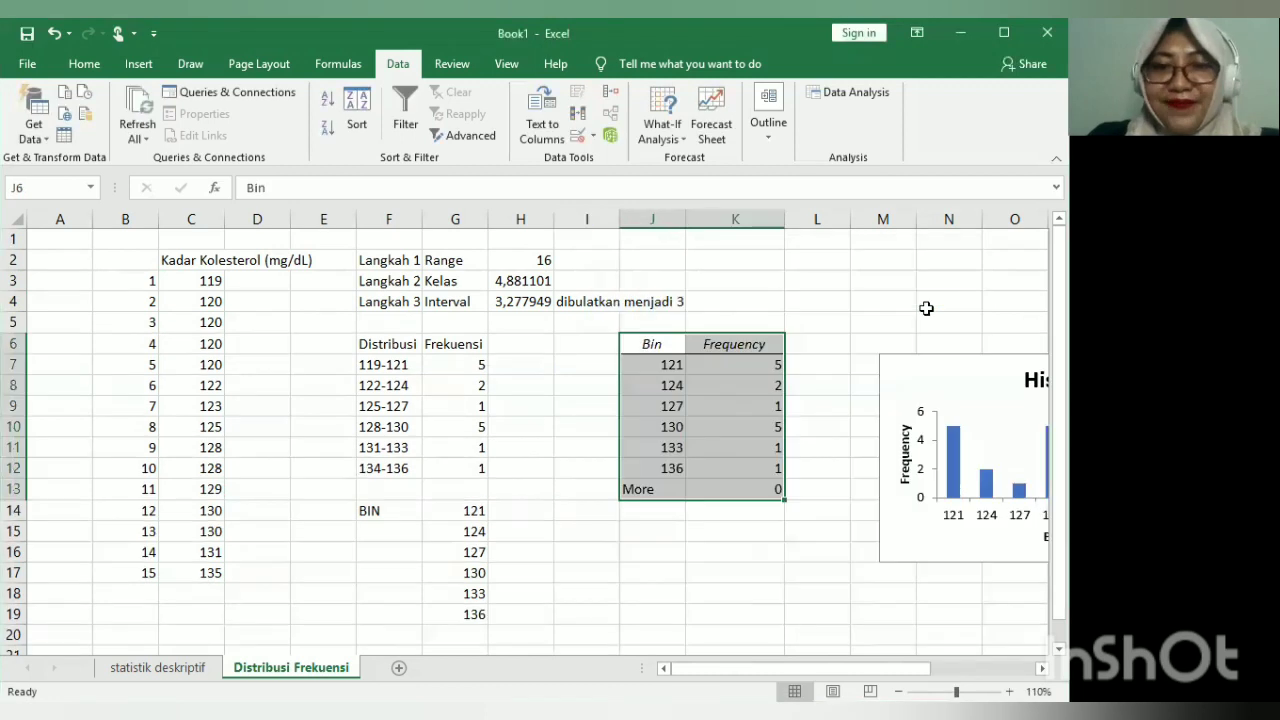
Step: Replace the Bin values in J7:J12 with the class intervals copied from F7:F12
left_click(760, 574)
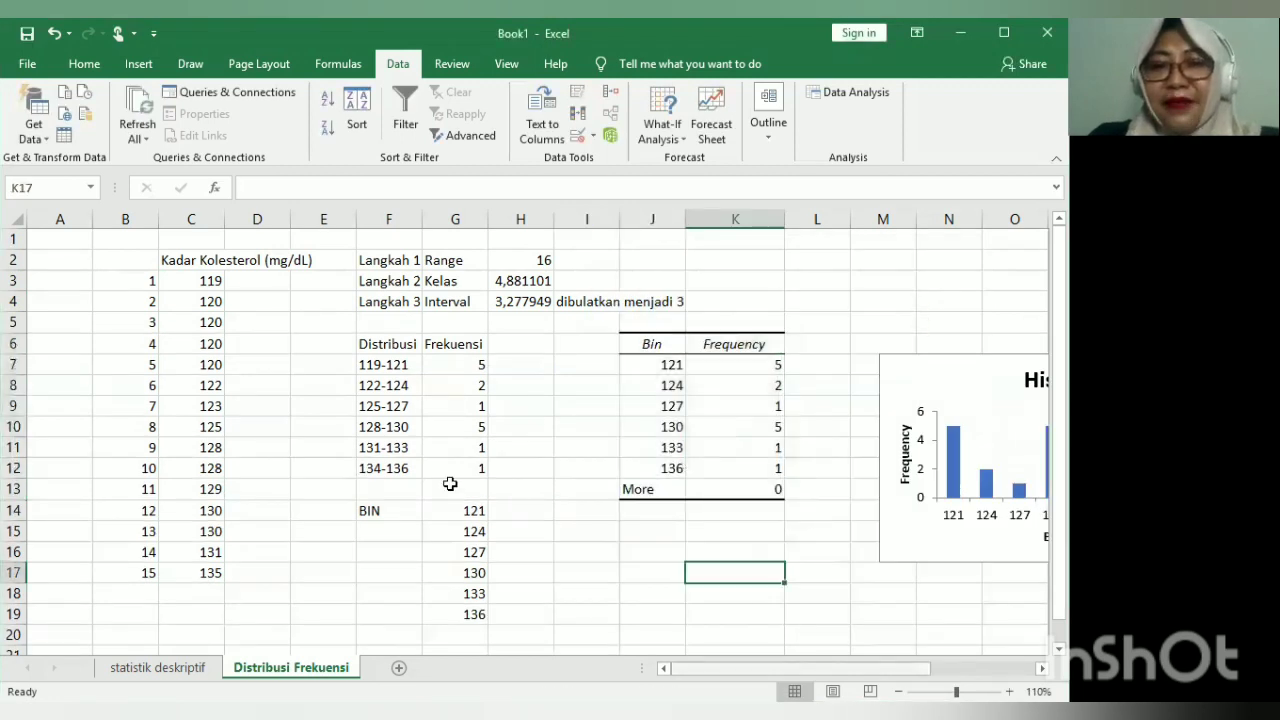
scroll(806, 508, "right", 3)
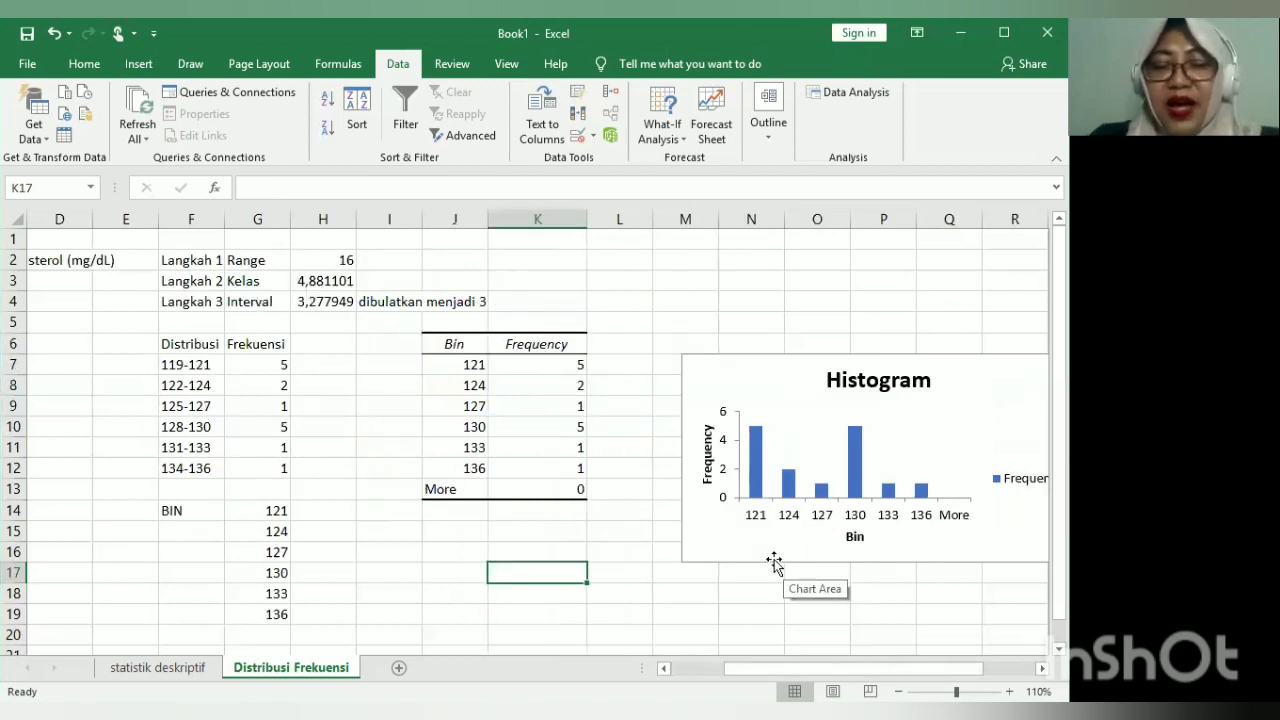
left_click(472, 370)
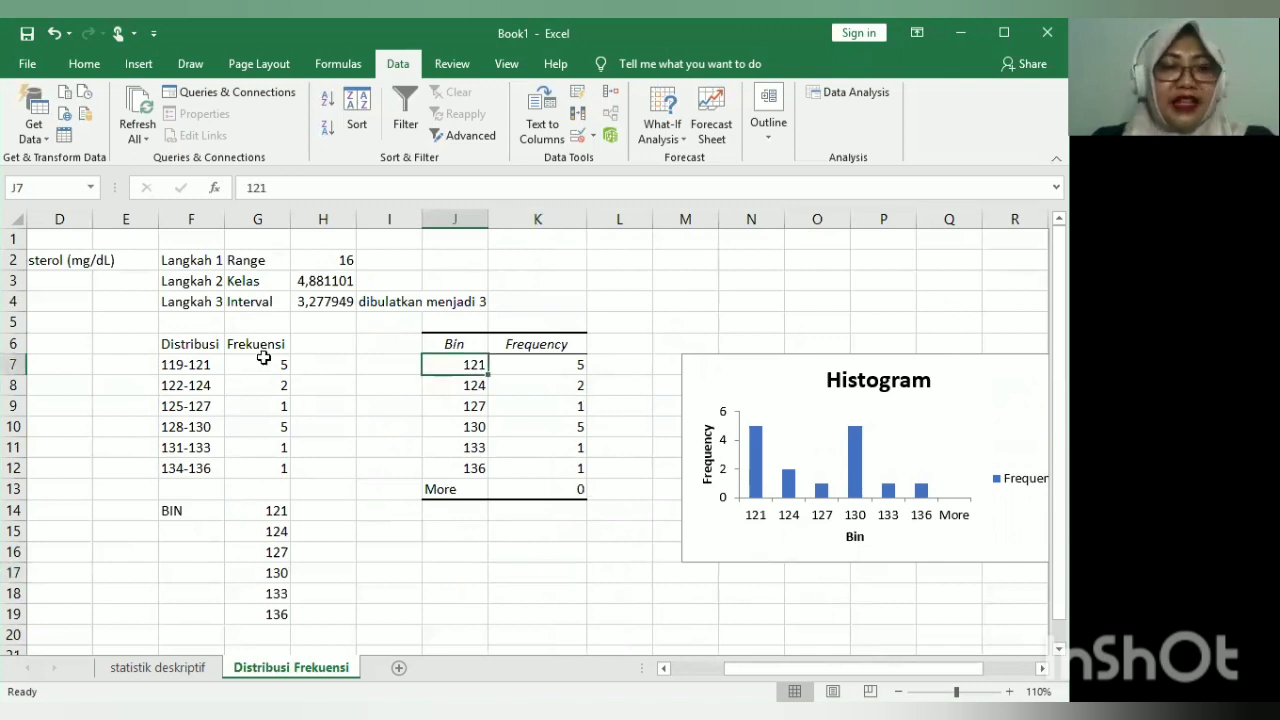
left_click_drag(188, 370, 188, 470)
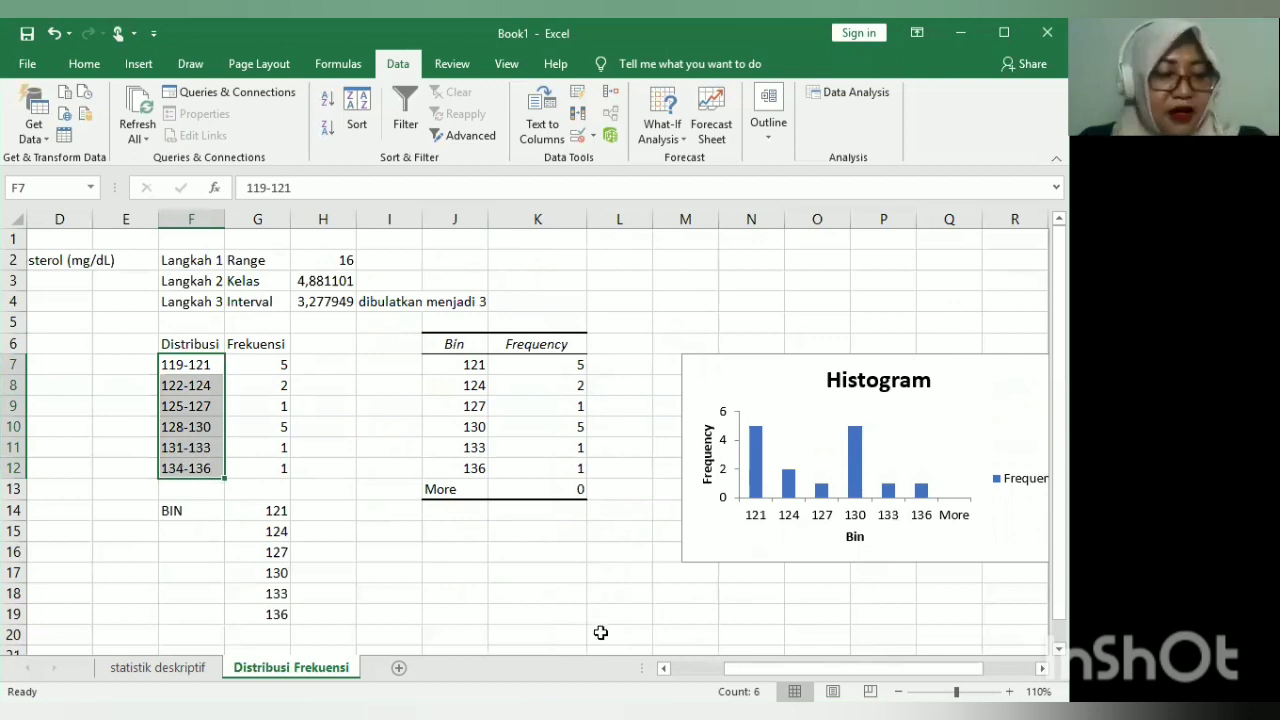
key("ctrl+c")
left_click_drag(459, 369, 465, 462)
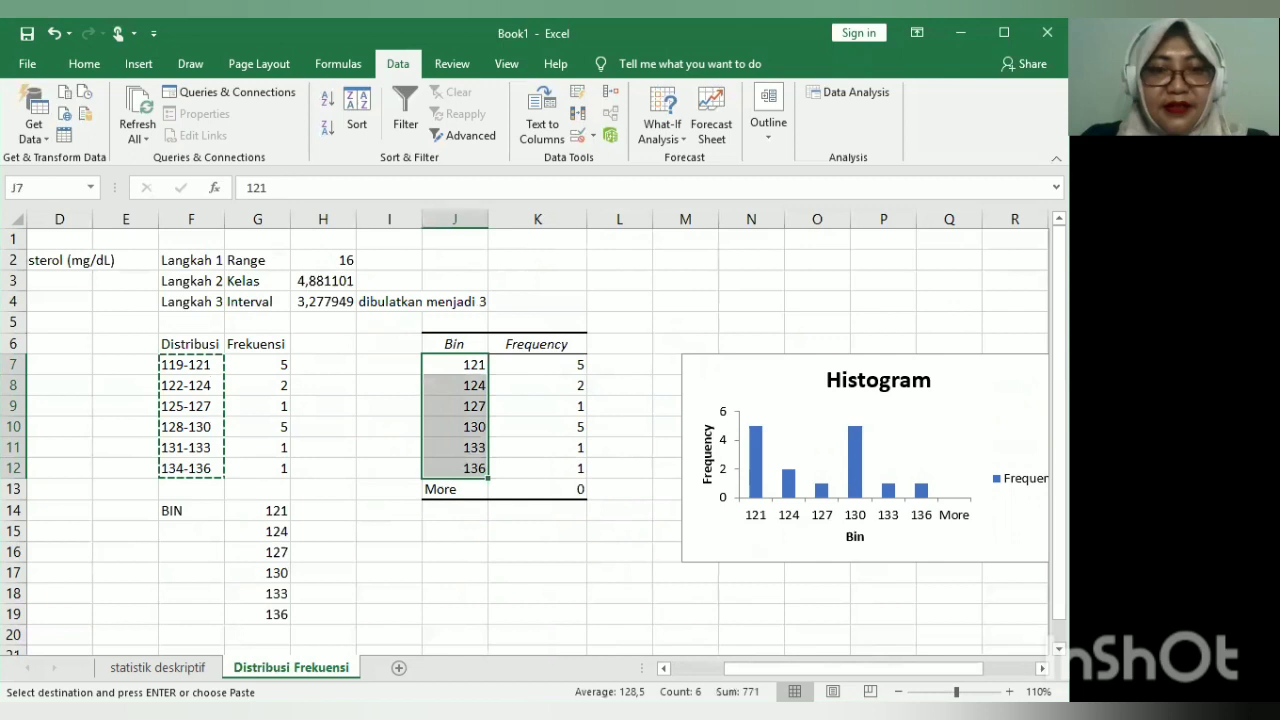
key("ctrl+v")
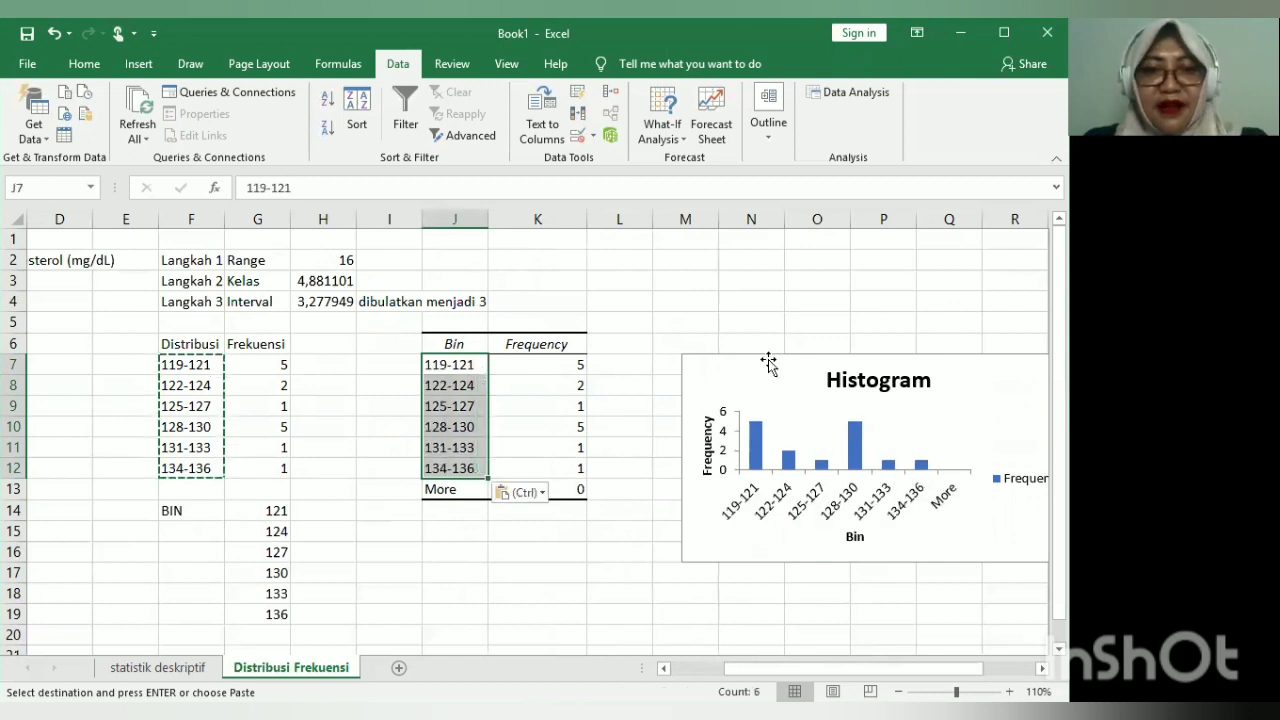
Step: Enlarge the histogram chart to span about columns L to T and rows 2 to 16
left_click(752, 358)
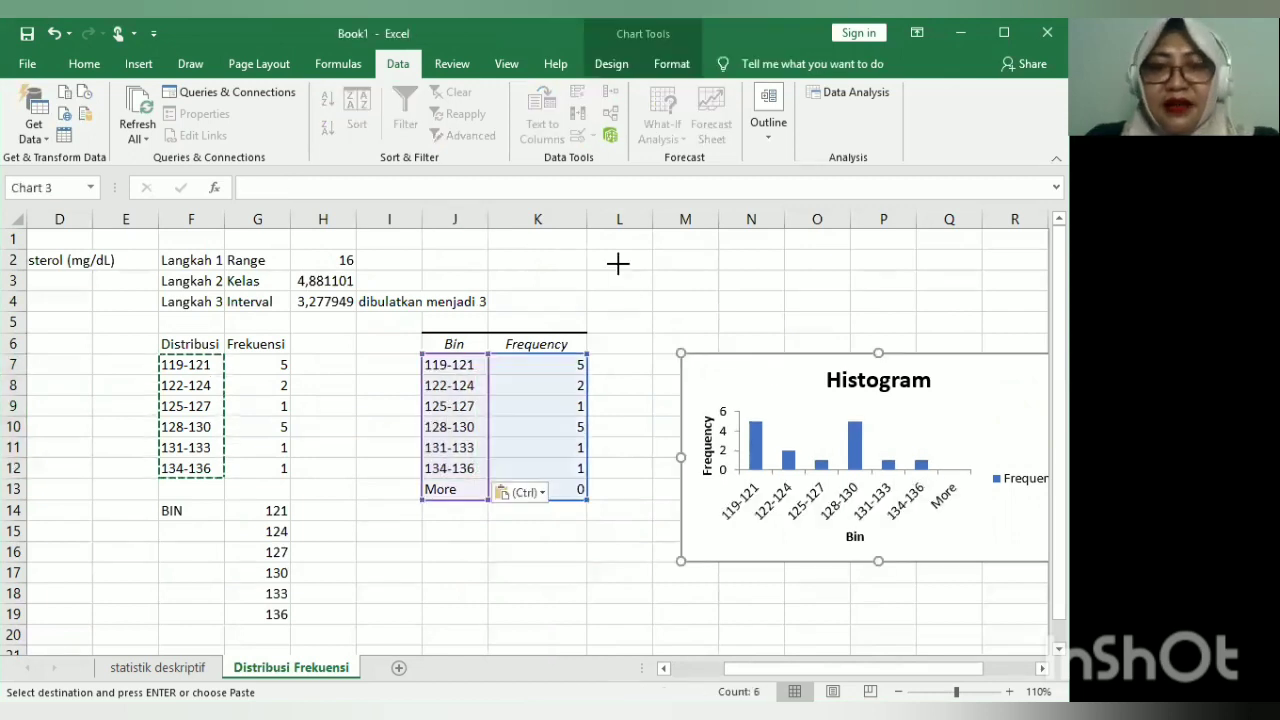
left_click_drag(618, 263, 618, 263)
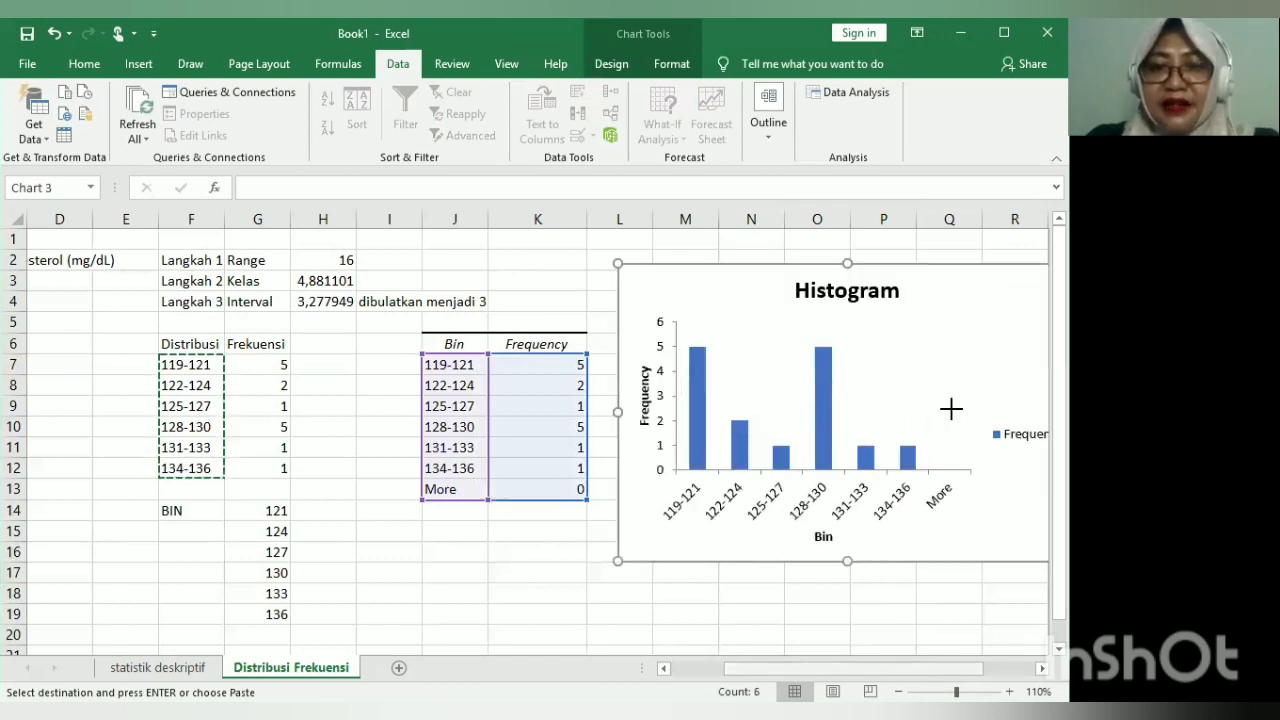
scroll(806, 609, "right", 3)
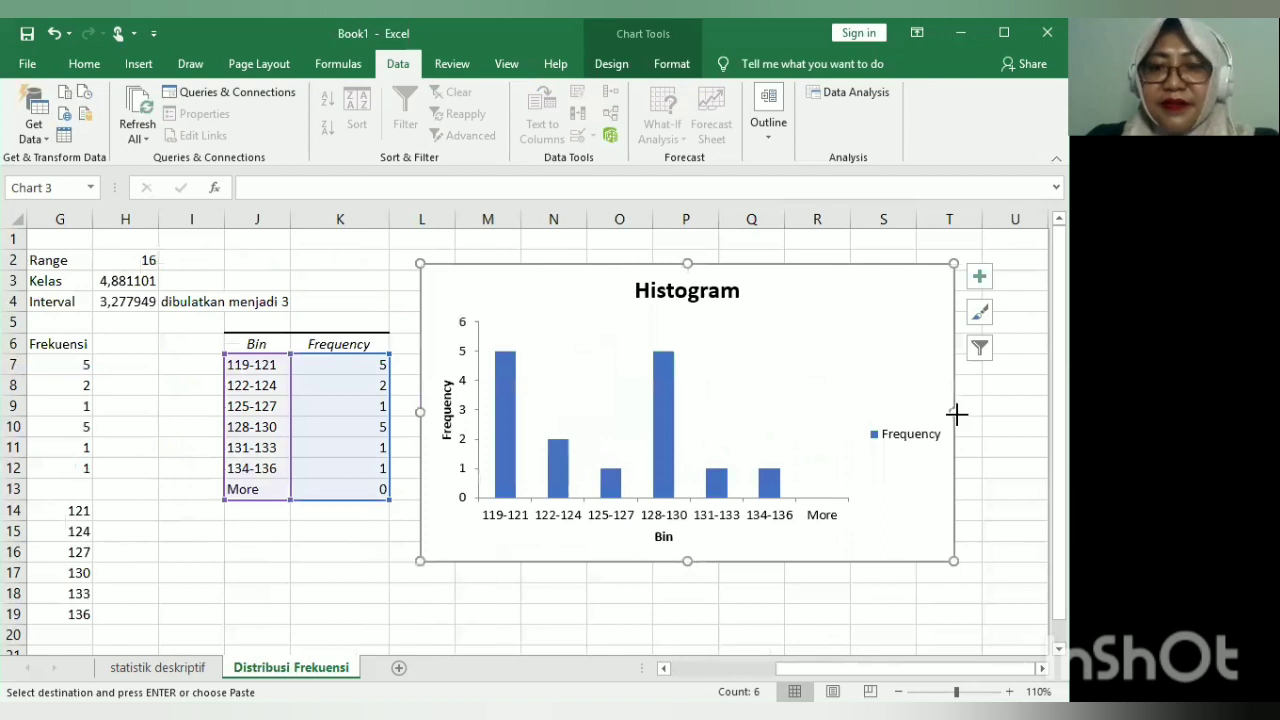
left_click_drag(957, 414, 984, 446)
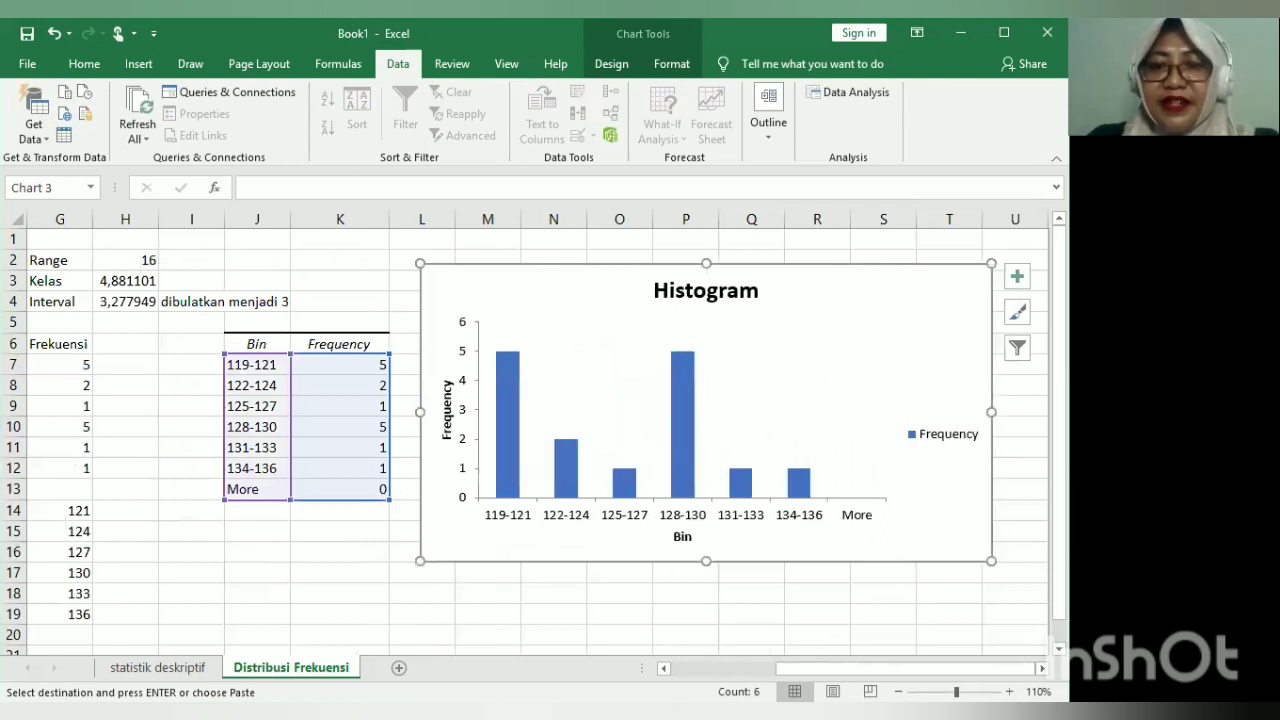
Step: Review the histogram alongside the cholesterol data, the manual frequency table and the generated Bin table
scroll(760, 589, "left", 2)
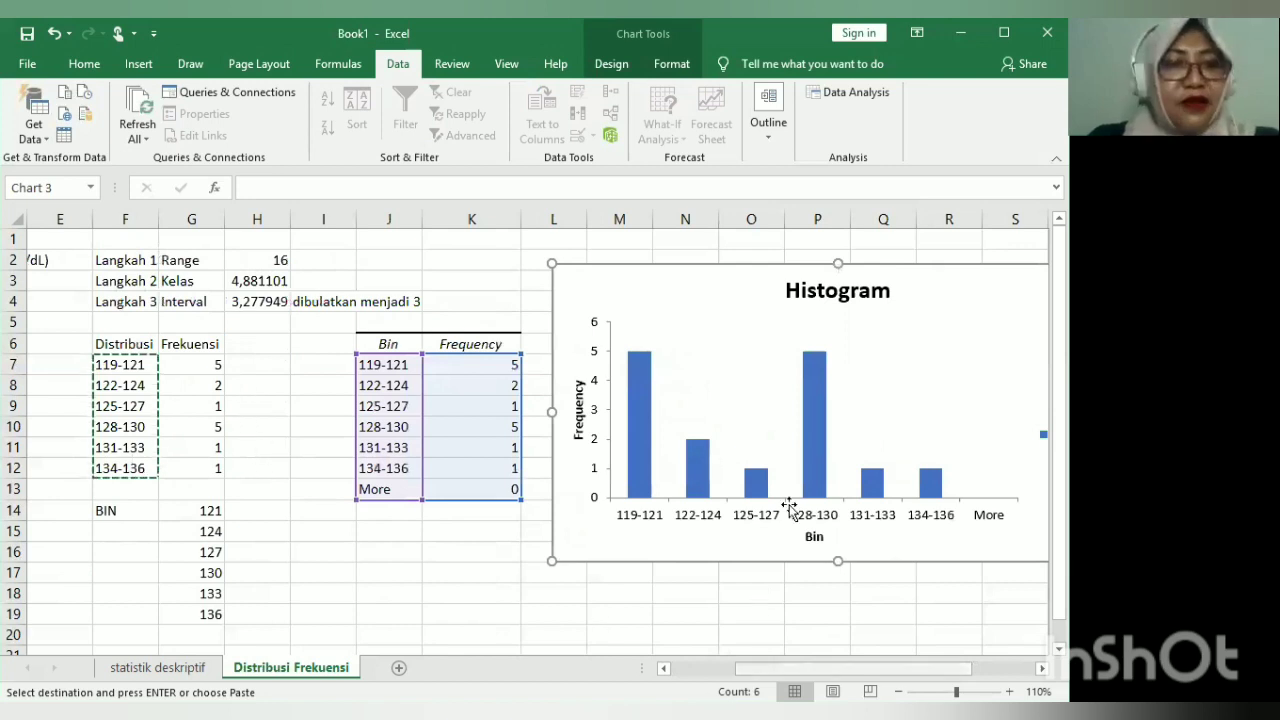
scroll(790, 508, "left", 3)
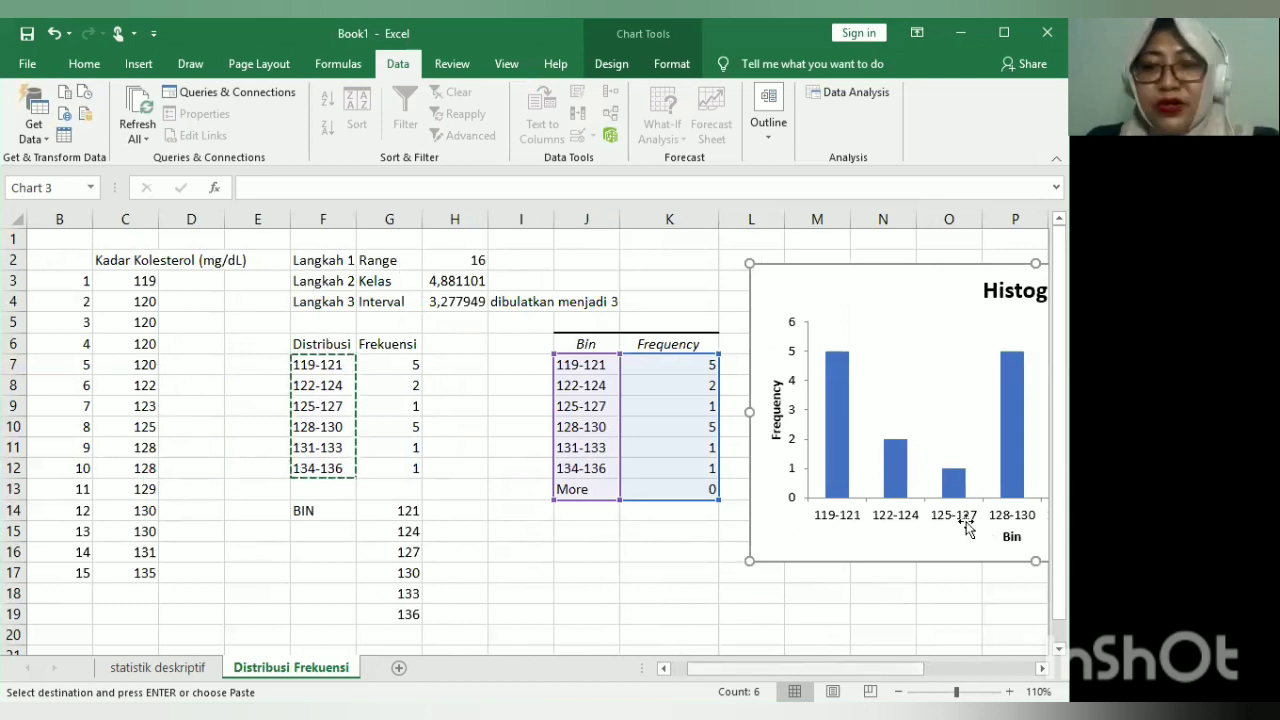
scroll(870, 527, "right", 2)
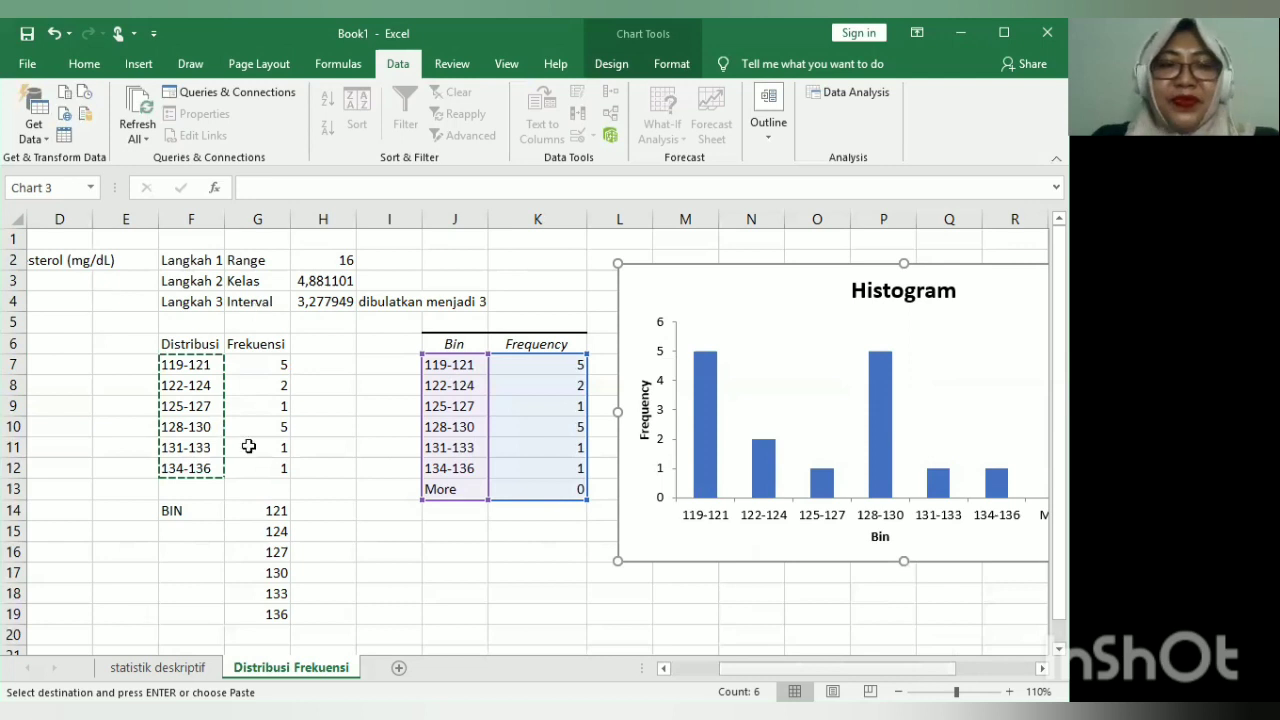
scroll(251, 450, "left", 3)
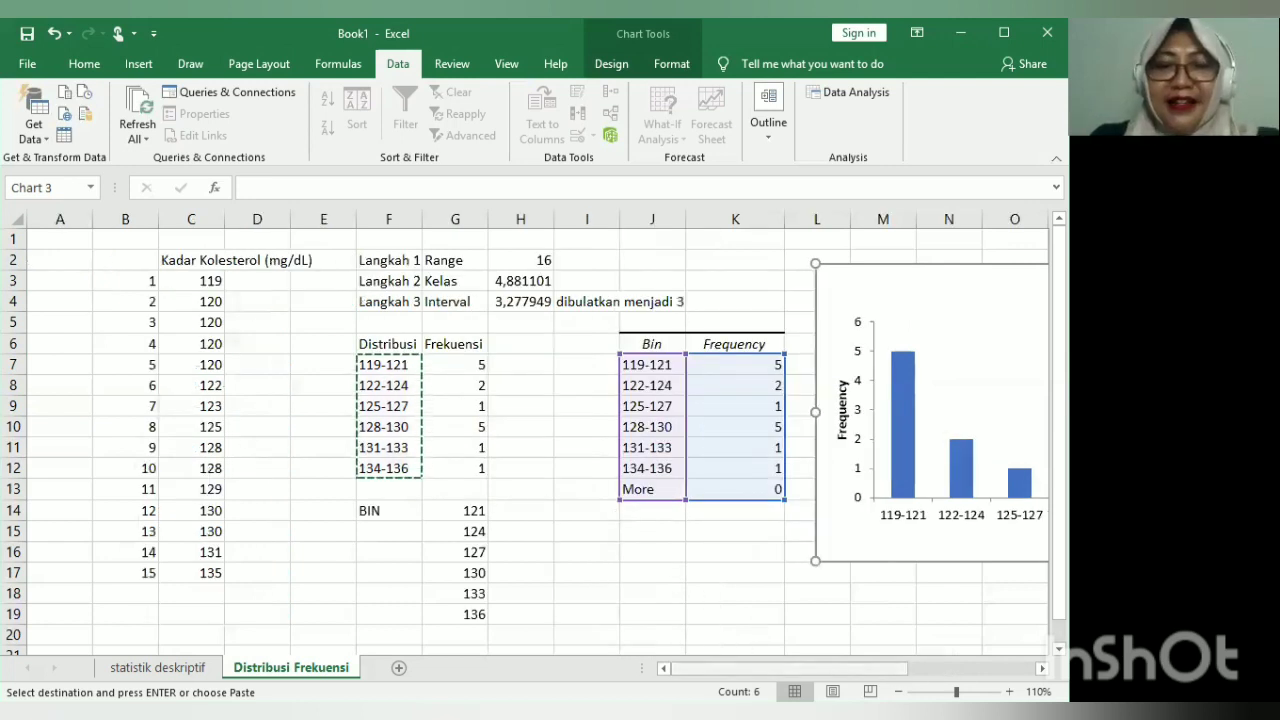
scroll(577, 514, "right", 4)
scroll(577, 514, "left", 1)
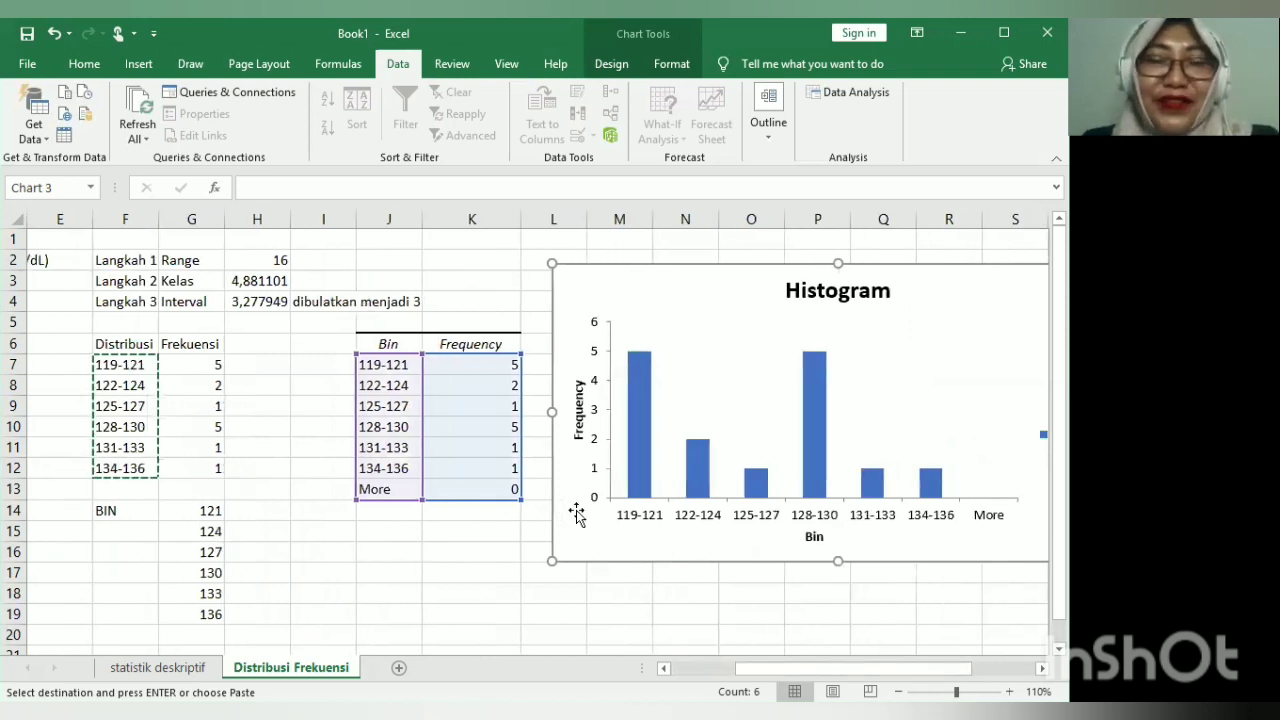